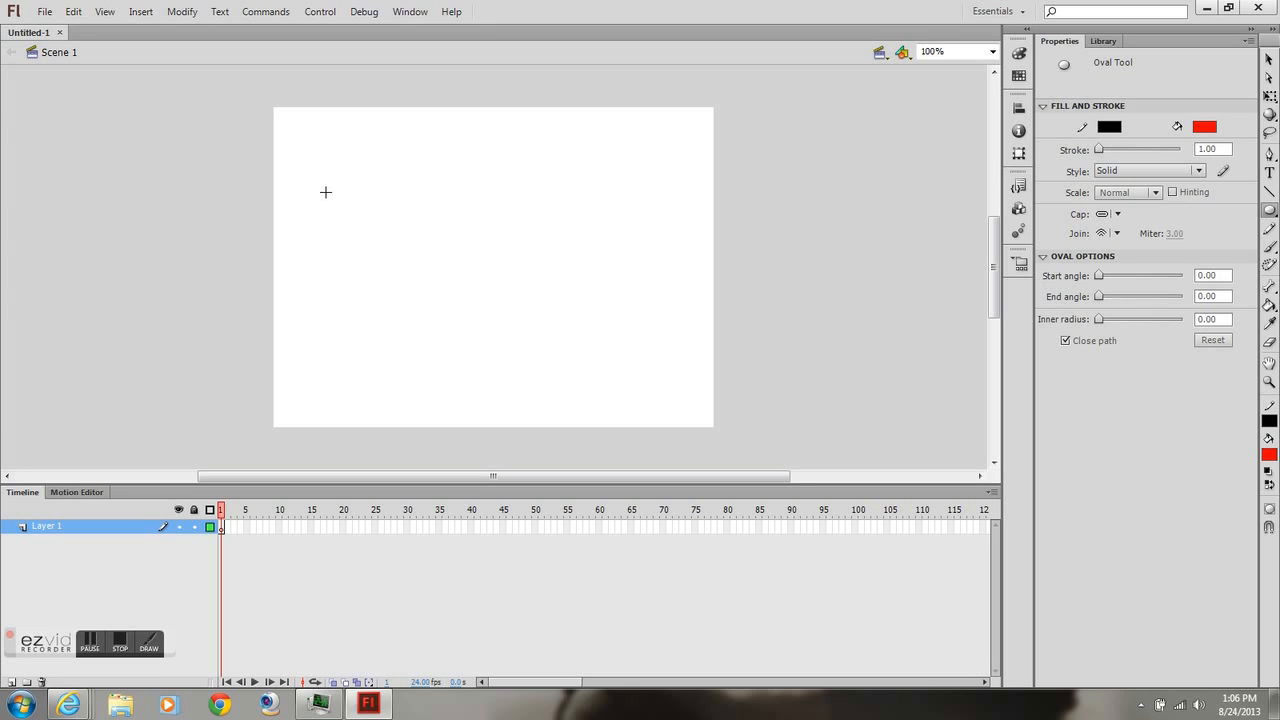
# - Draw a red rounded rectangle about 65 by 18 px near the stage centre, with a corner radius of 13
pyautogui.moveTo(313, 190); pyautogui.dragTo(340, 223)
pyautogui.hotkey('ctrl', 'z')
pyautogui.click(1271, 212)
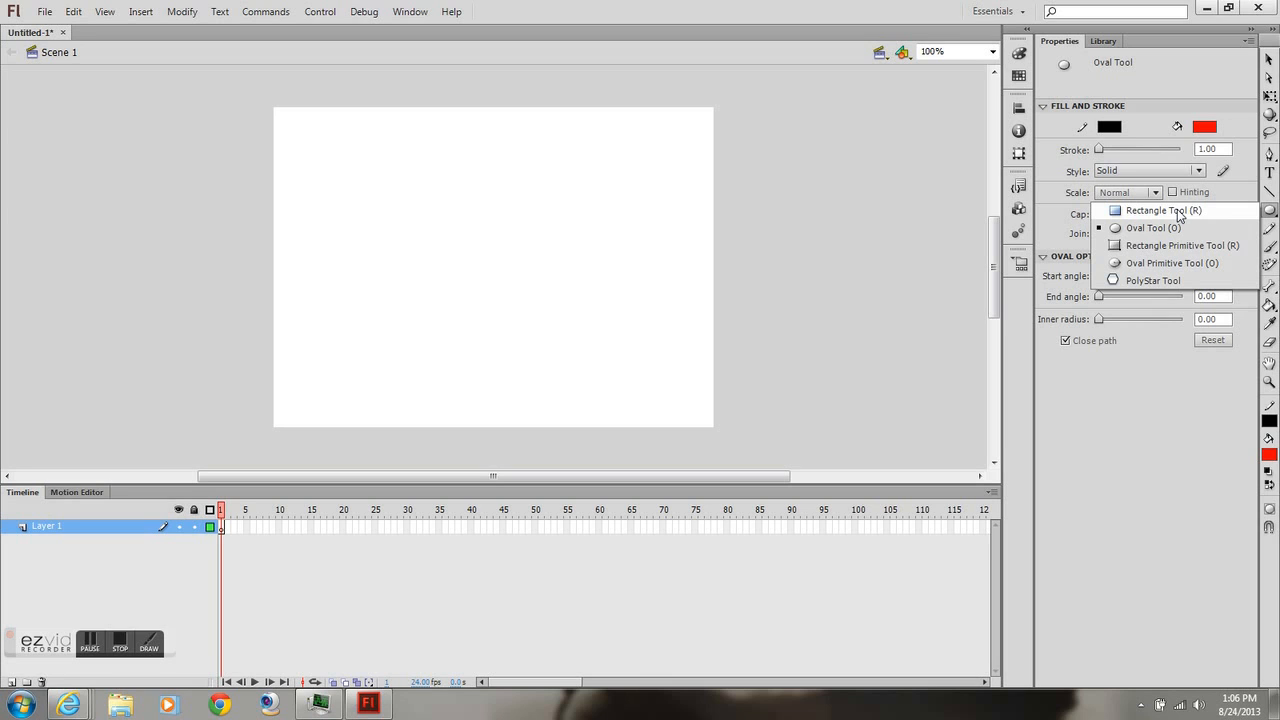
pyautogui.click(1177, 210)
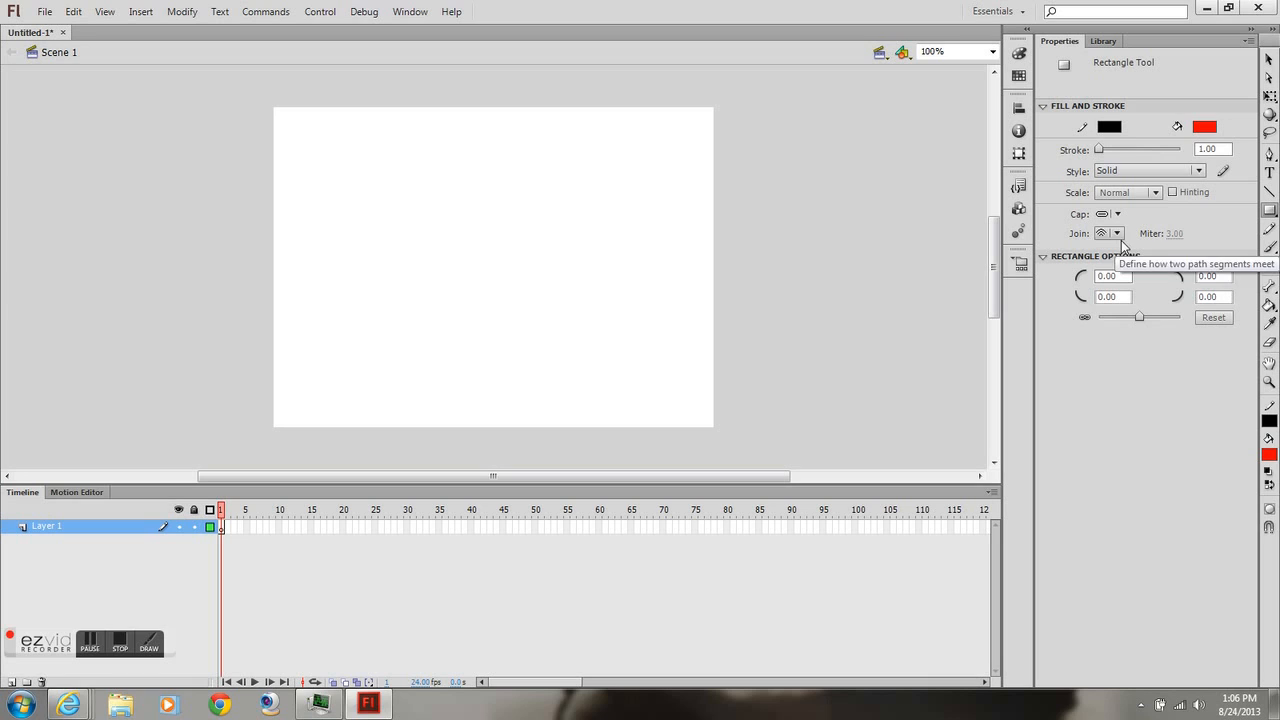
pyautogui.moveTo(1137, 318); pyautogui.dragTo(1145, 317)
pyautogui.moveTo(475, 243)
pyautogui.mouseDown()
pyautogui.moveTo(530, 276)
pyautogui.moveTo(526, 258)
pyautogui.mouseUp()
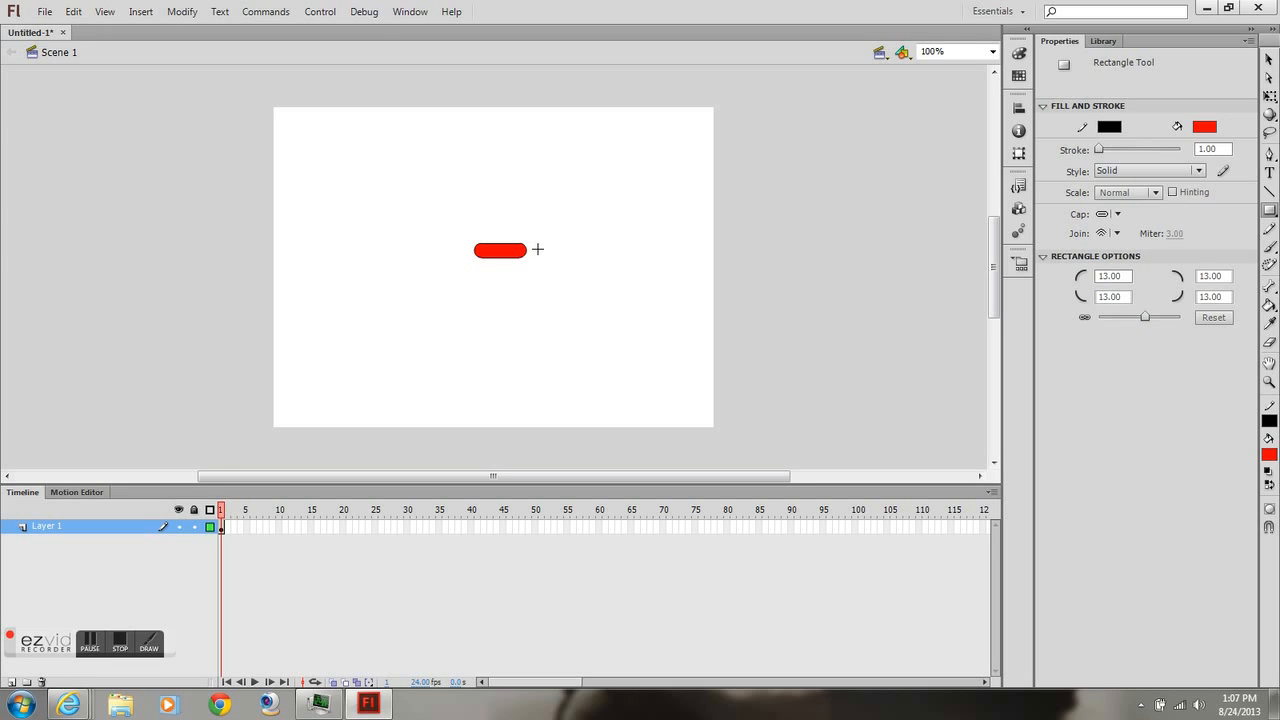
# - Add a new layer and draw a blue rounded rectangle about 65 by 18 px on it, just right of the red one
pyautogui.click(1269, 447)
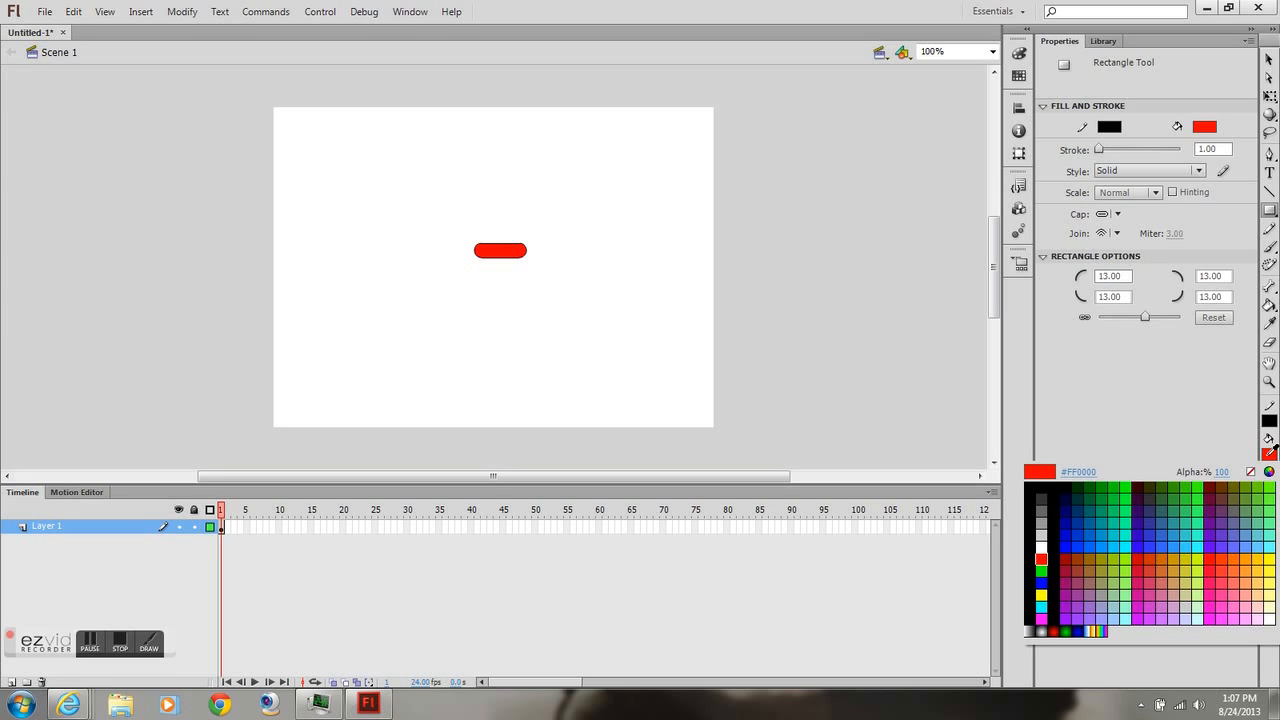
pyautogui.click(1269, 456)
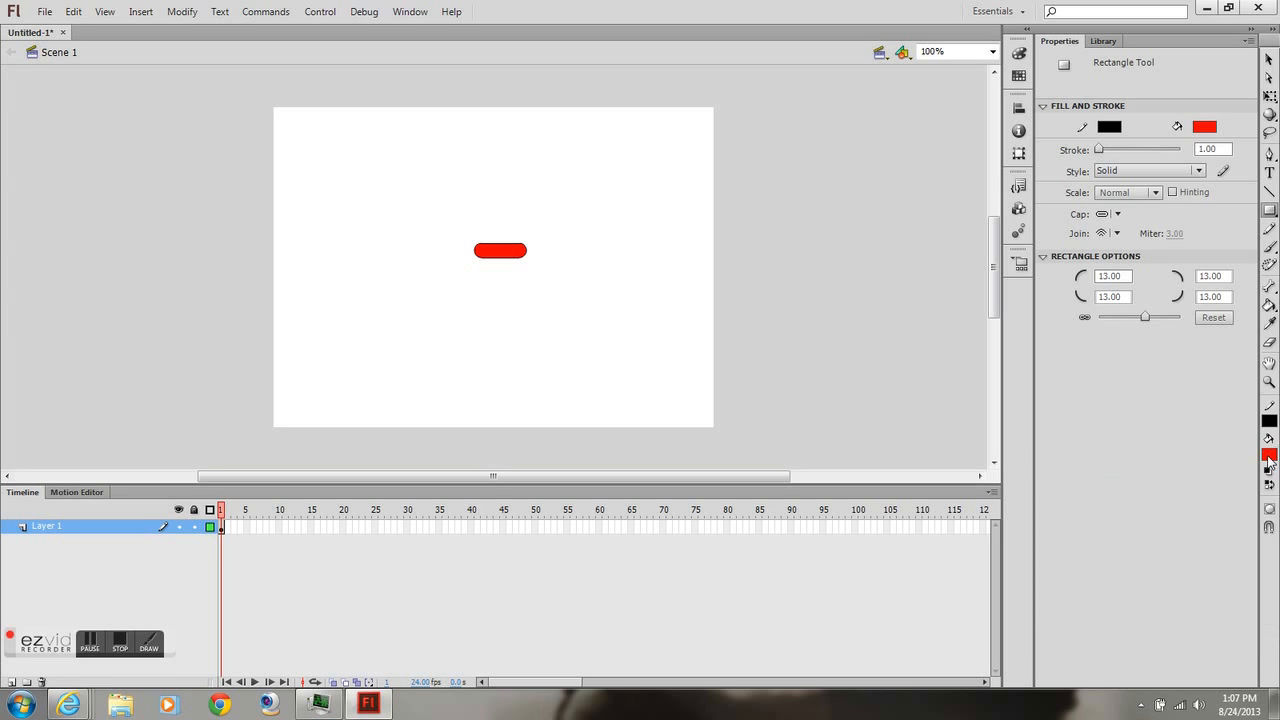
pyautogui.click(12, 682)
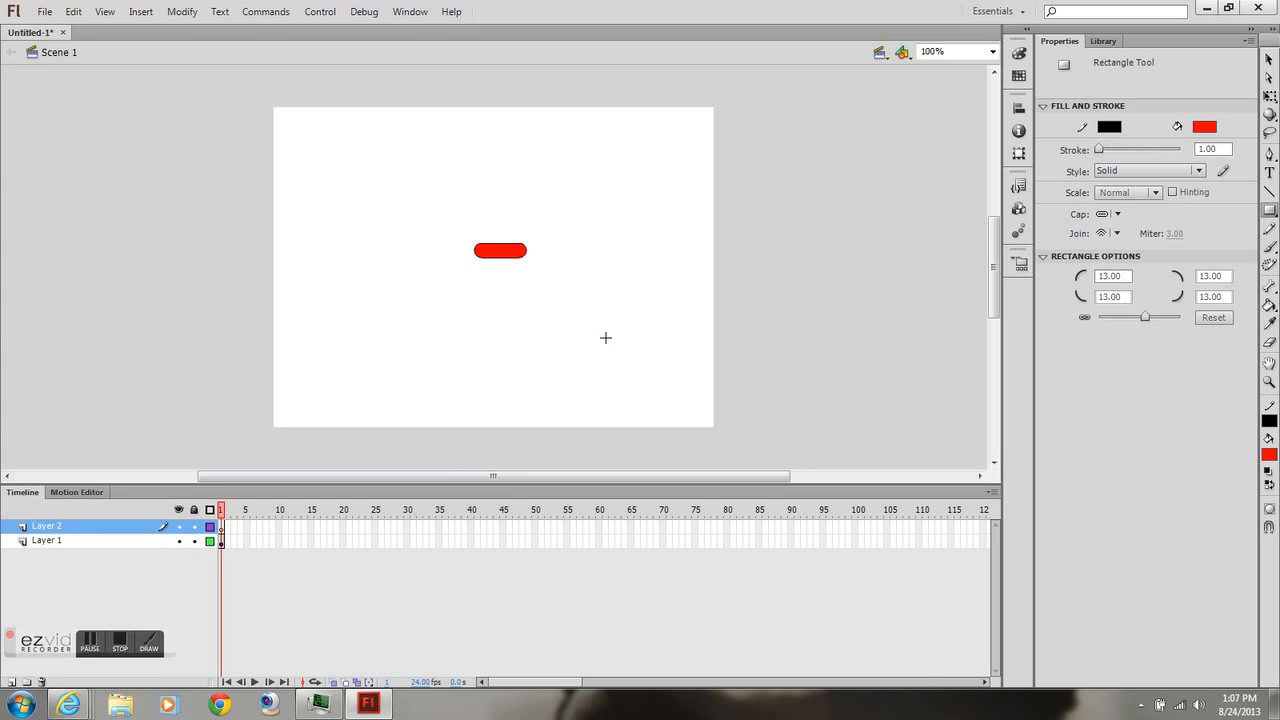
pyautogui.click(1269, 455)
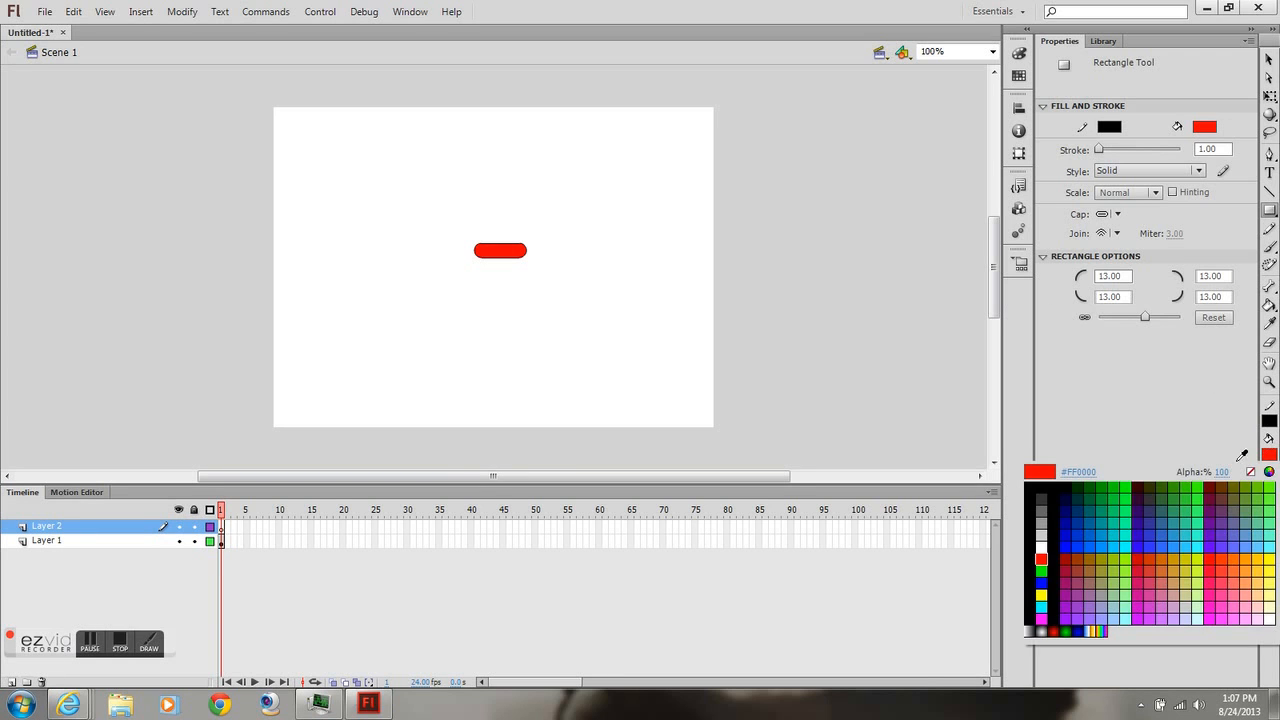
pyautogui.click(1041, 583)
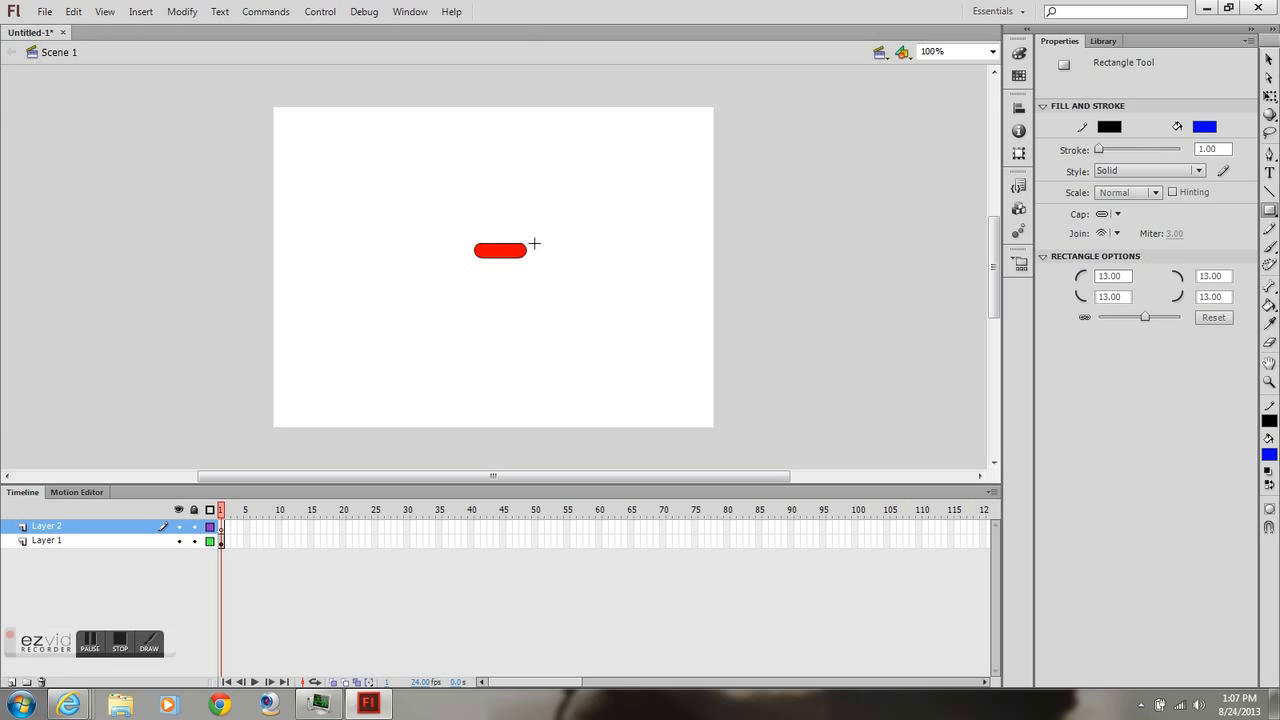
pyautogui.moveTo(532, 243); pyautogui.dragTo(585, 257)
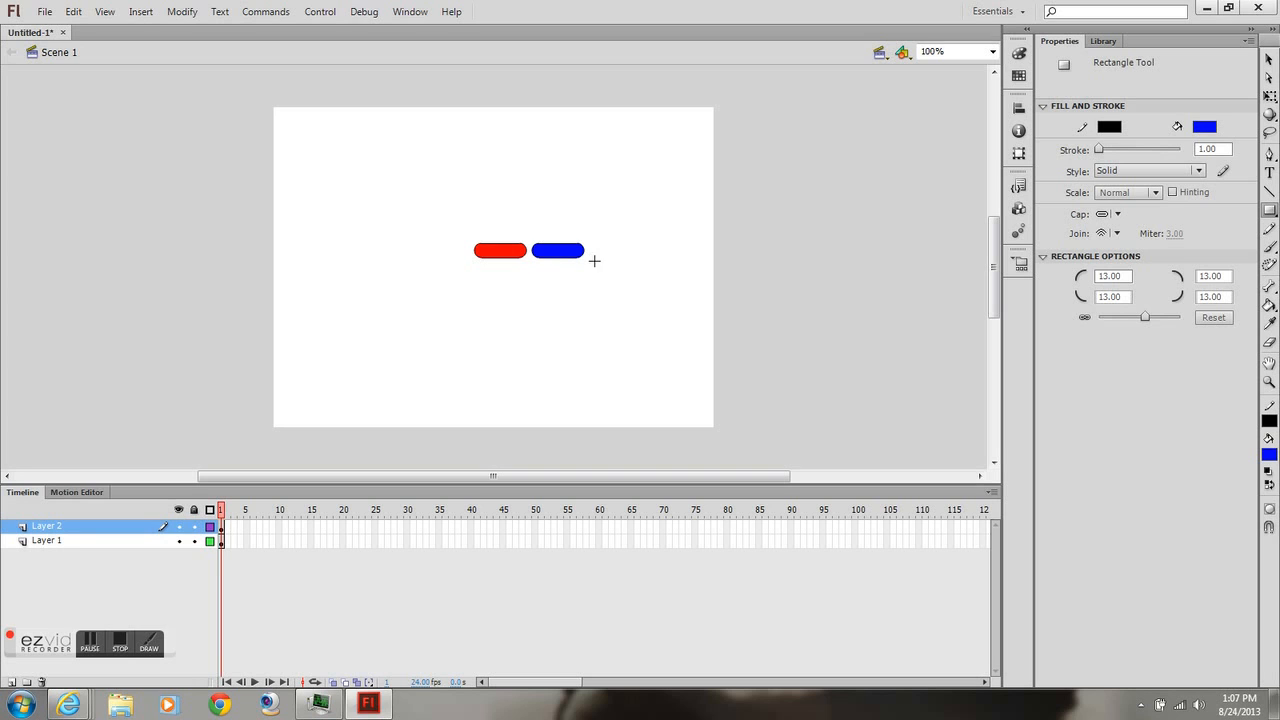
# - Delete the black outline around the blue rounded rectangle, keeping its fill
pyautogui.click(1269, 60)
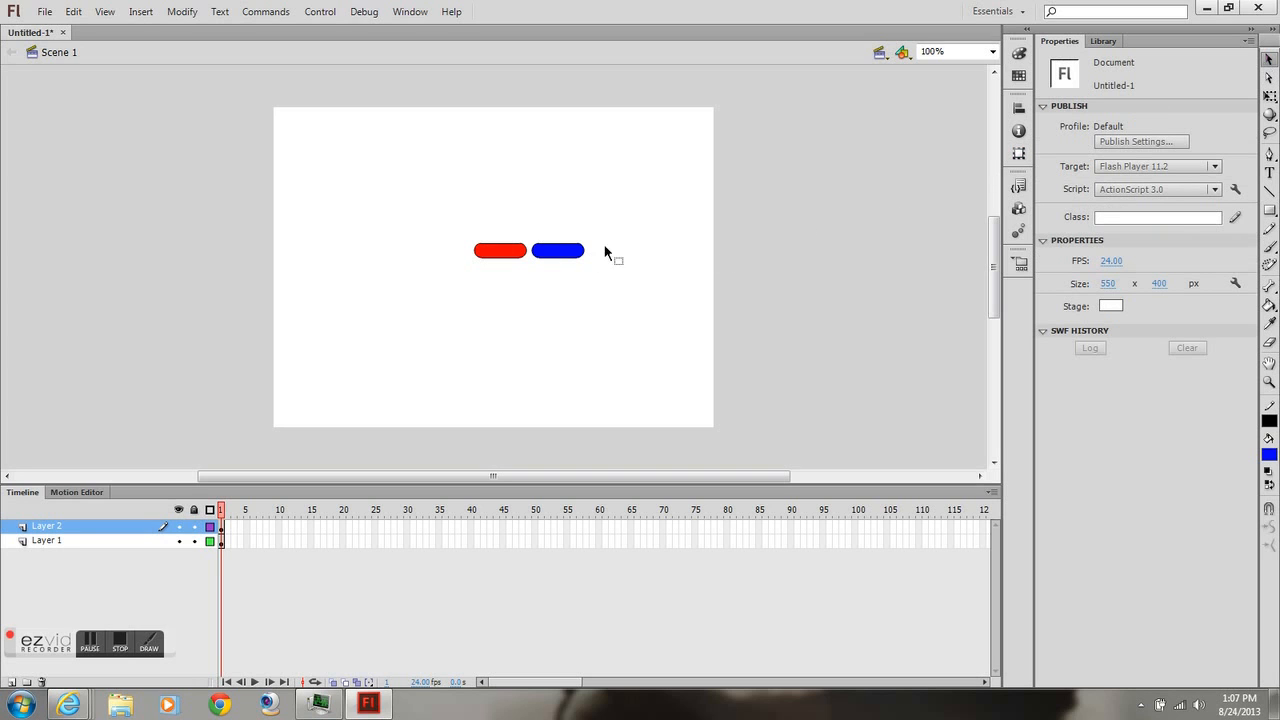
pyautogui.click(557, 244)
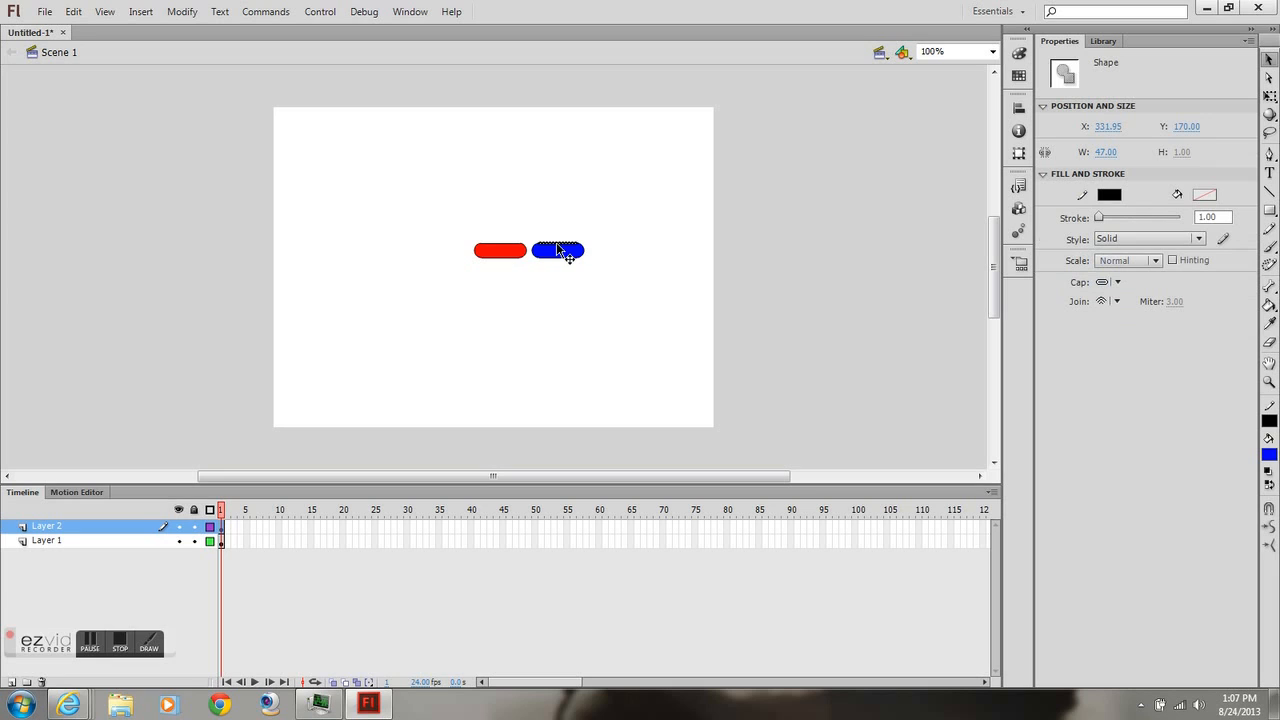
pyautogui.doubleClick(541, 258)
pyautogui.keyDown('shift'); pyautogui.click(546, 259); pyautogui.keyUp('shift')
pyautogui.keyDown('shift'); pyautogui.click(583, 254); pyautogui.keyUp('shift')
pyautogui.click(588, 256)
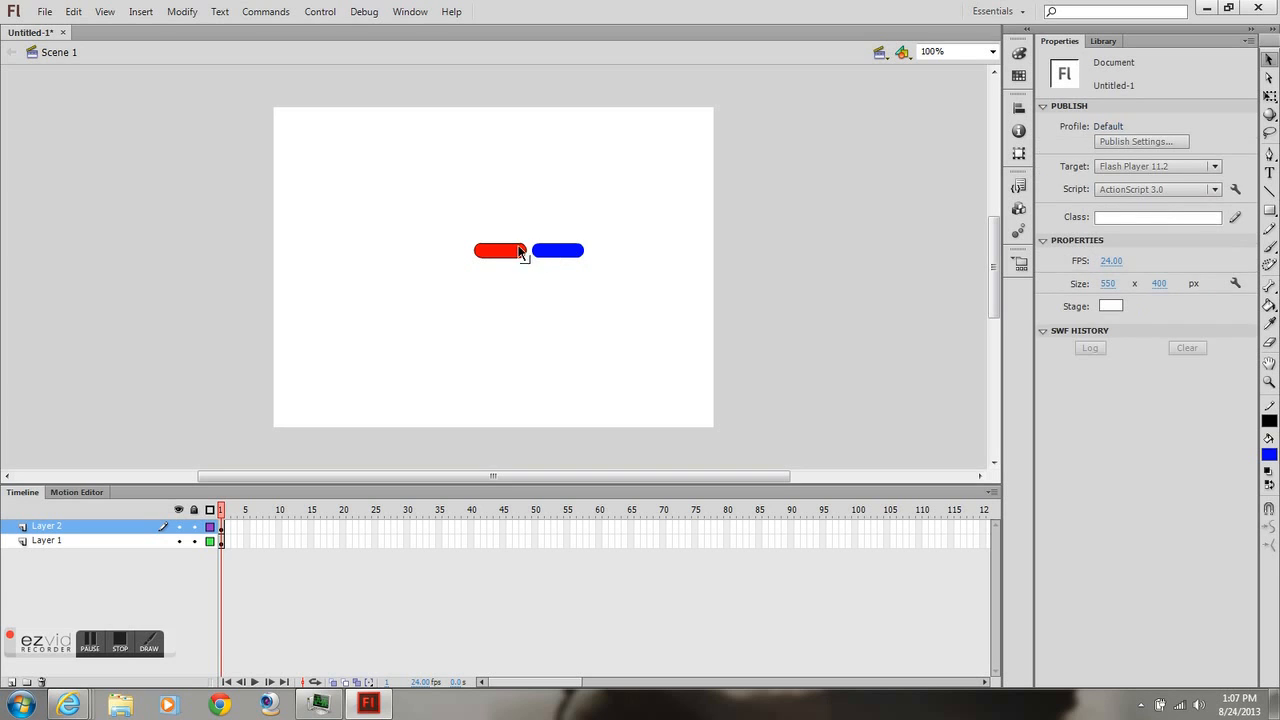
# - Delete the black outline around the red rounded rectangle, keeping its fill
pyautogui.doubleClick(519, 249)
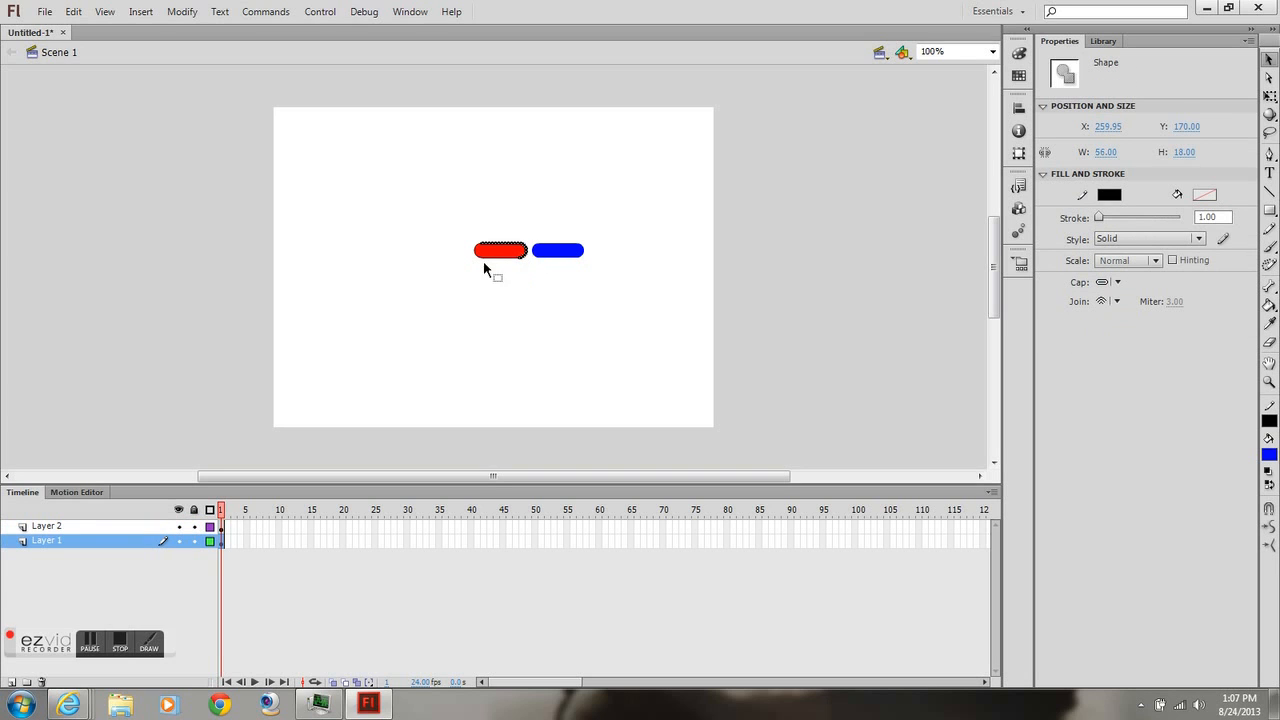
pyautogui.keyDown('shift'); pyautogui.click(482, 256); pyautogui.keyUp('shift')
pyautogui.click(485, 262)
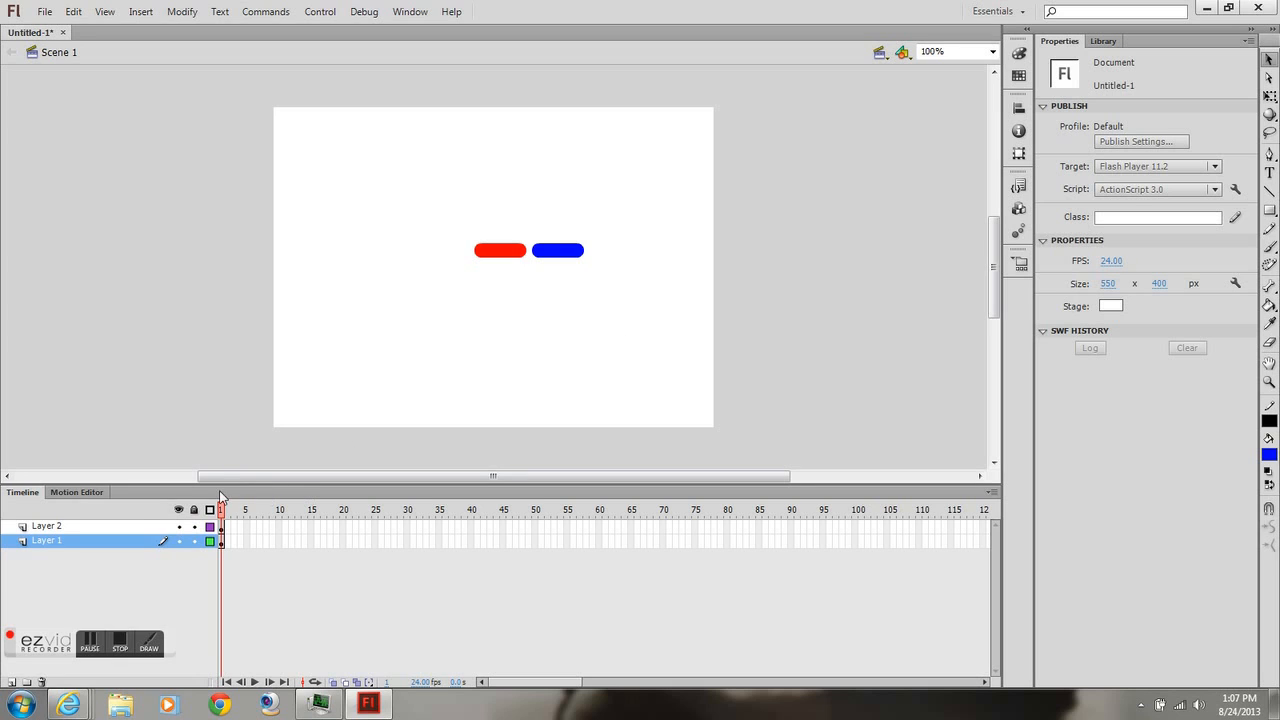
pyautogui.click(180, 541)
pyautogui.click(180, 541)
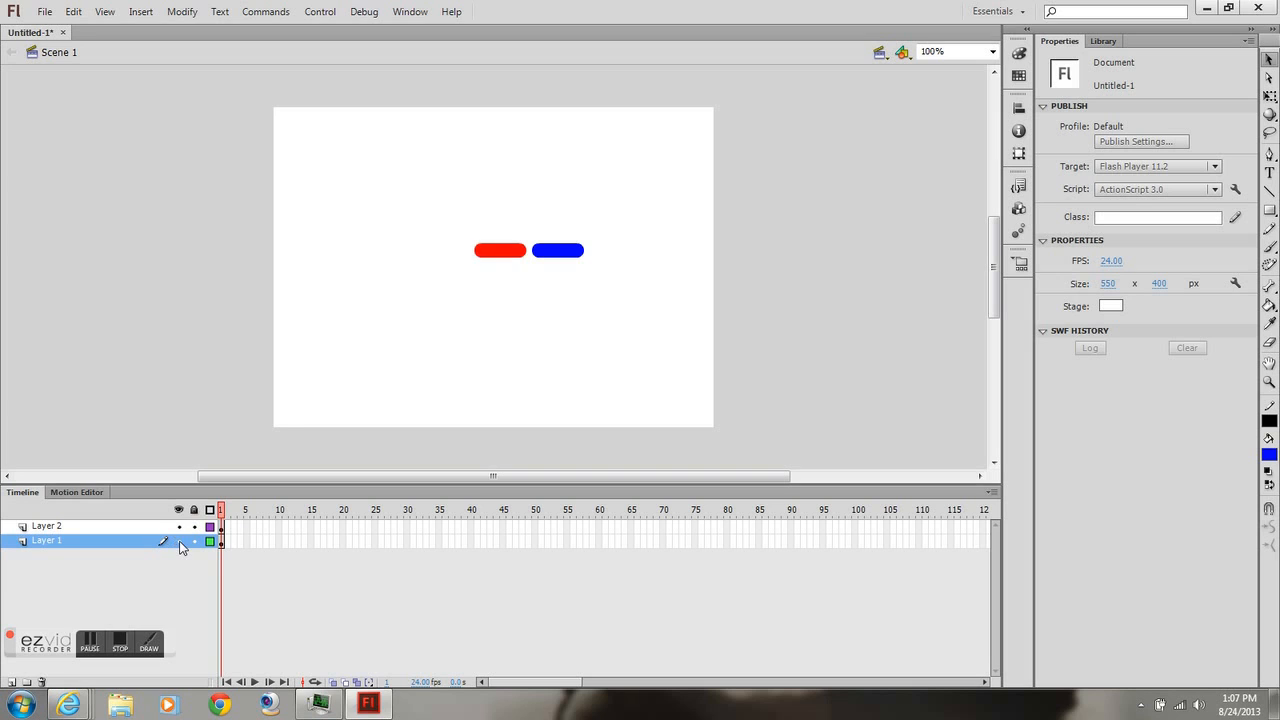
# - Convert the red shape to a graphic symbol named gr_Red_Light
pyautogui.click(498, 257)
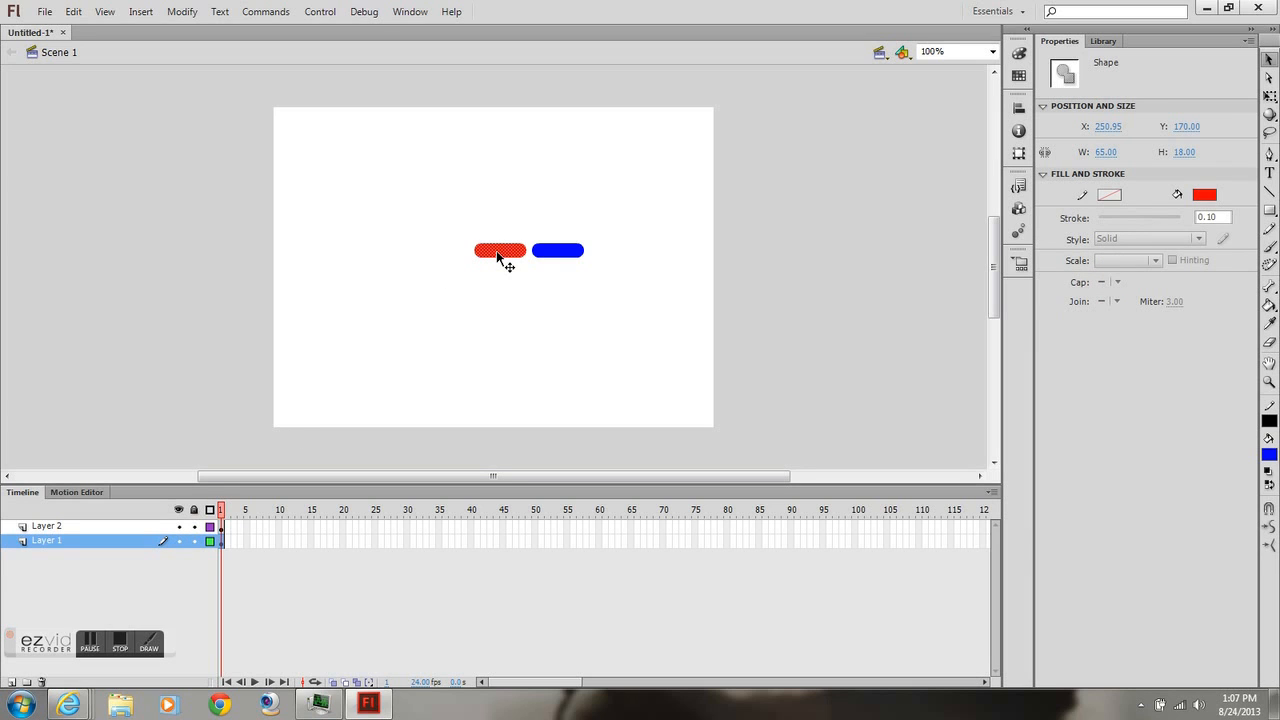
pyautogui.rightClick(498, 257)
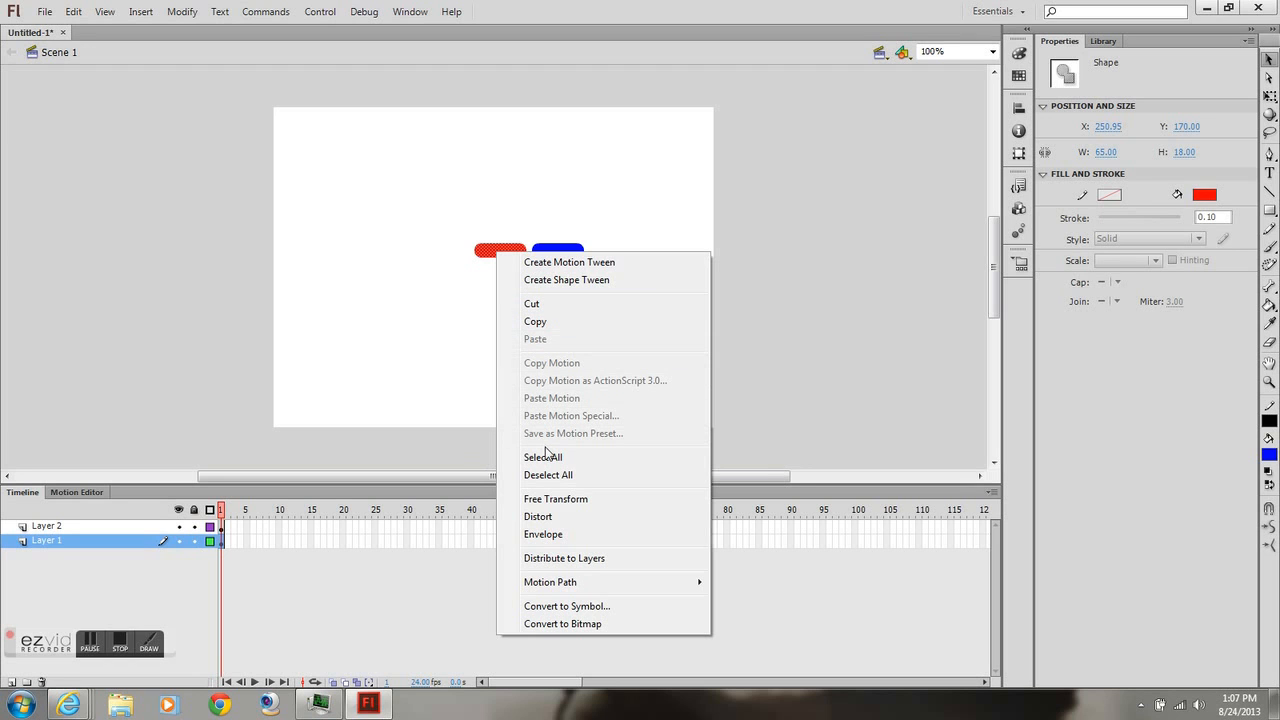
pyautogui.click(558, 606)
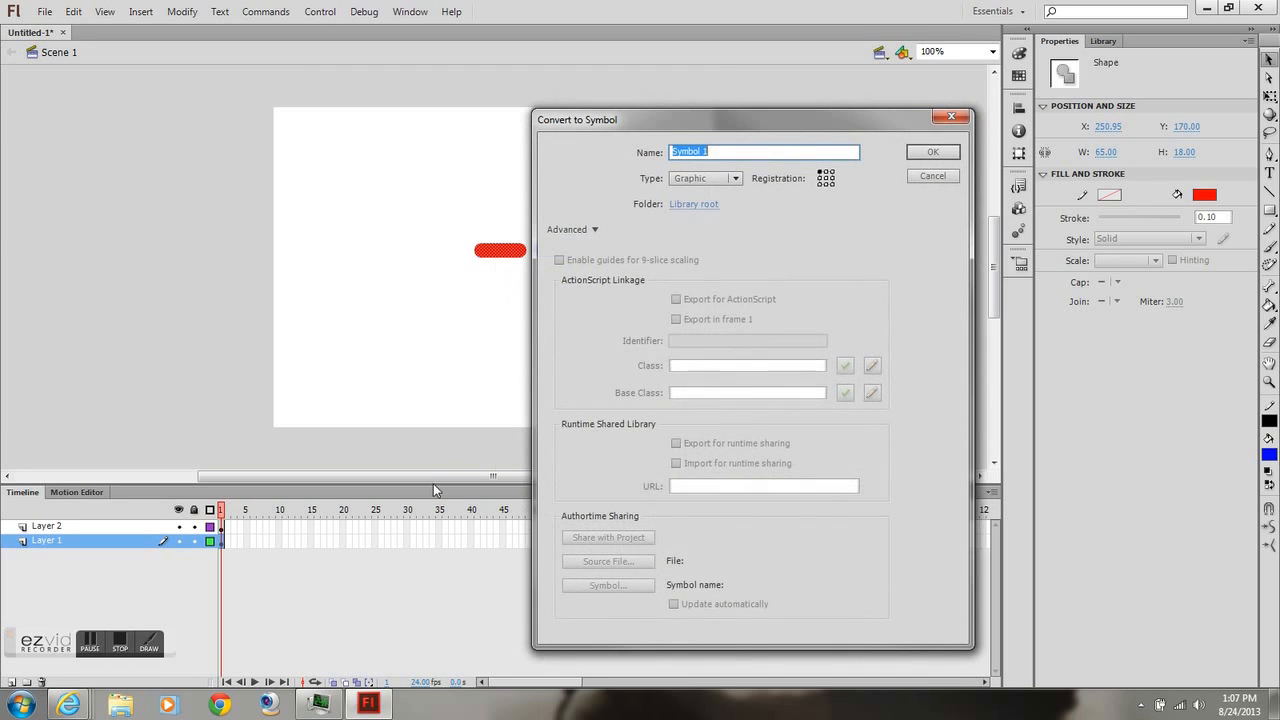
pyautogui.press('BackSpace')
pyautogui.write('gr_Red_Light')
pyautogui.press('Return')
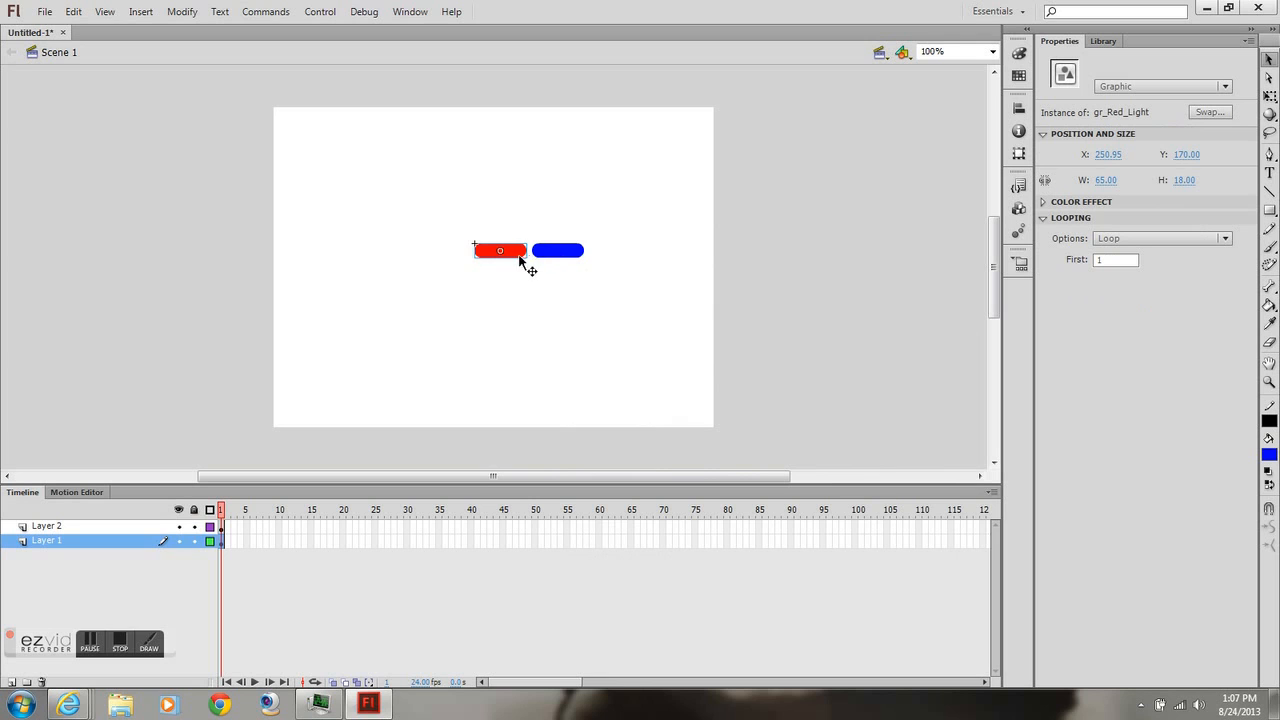
# - Convert the blue shape to a graphic symbol named gr_Blue_Light
pyautogui.click(556, 252)
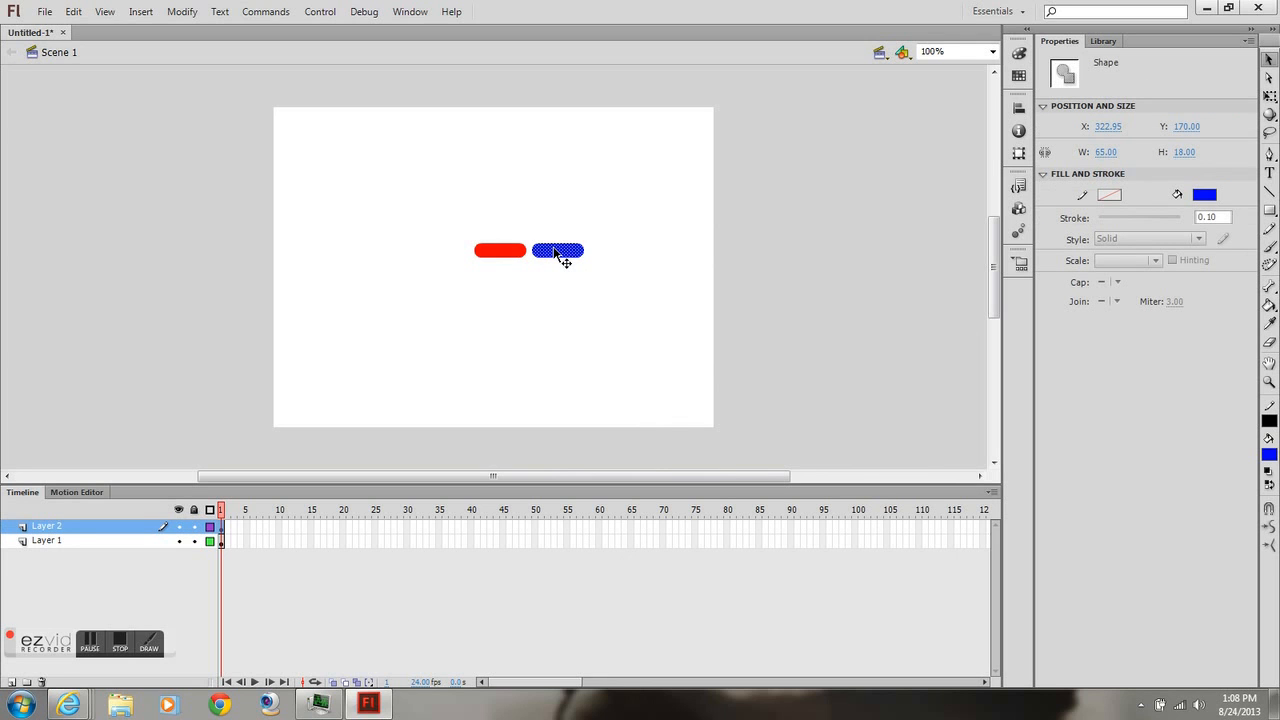
pyautogui.rightClick(555, 250)
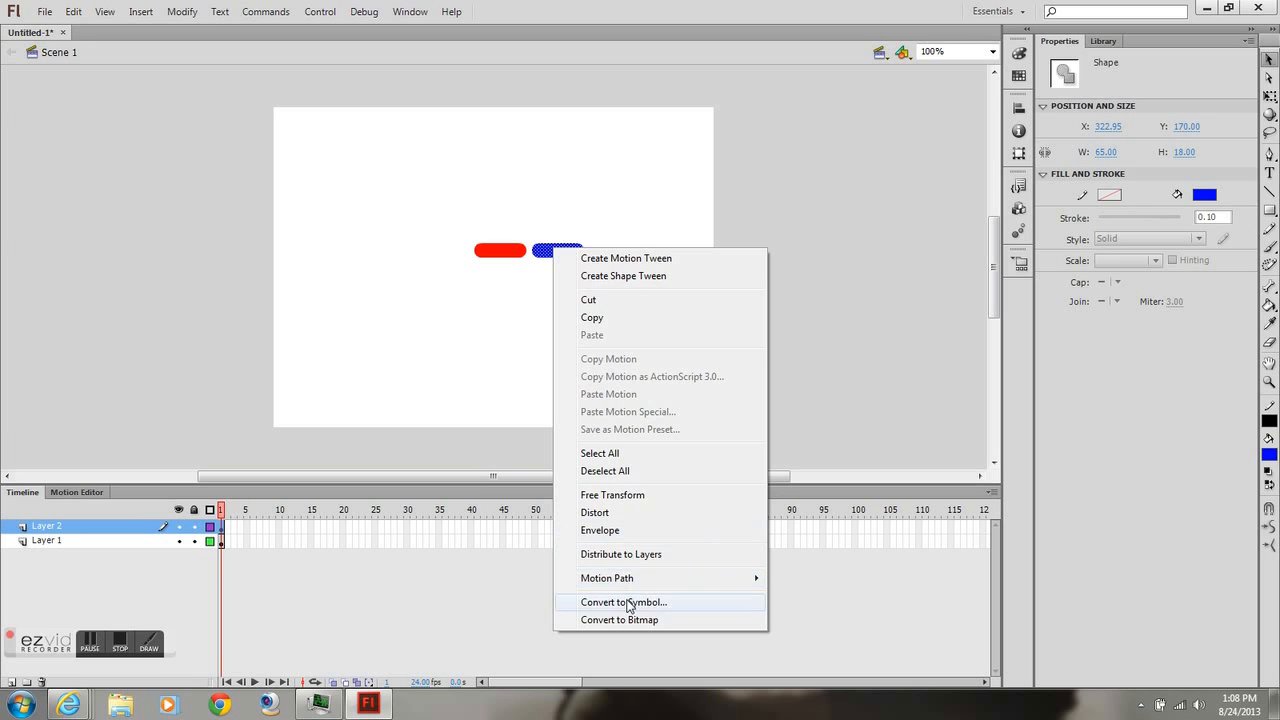
pyautogui.click(623, 602)
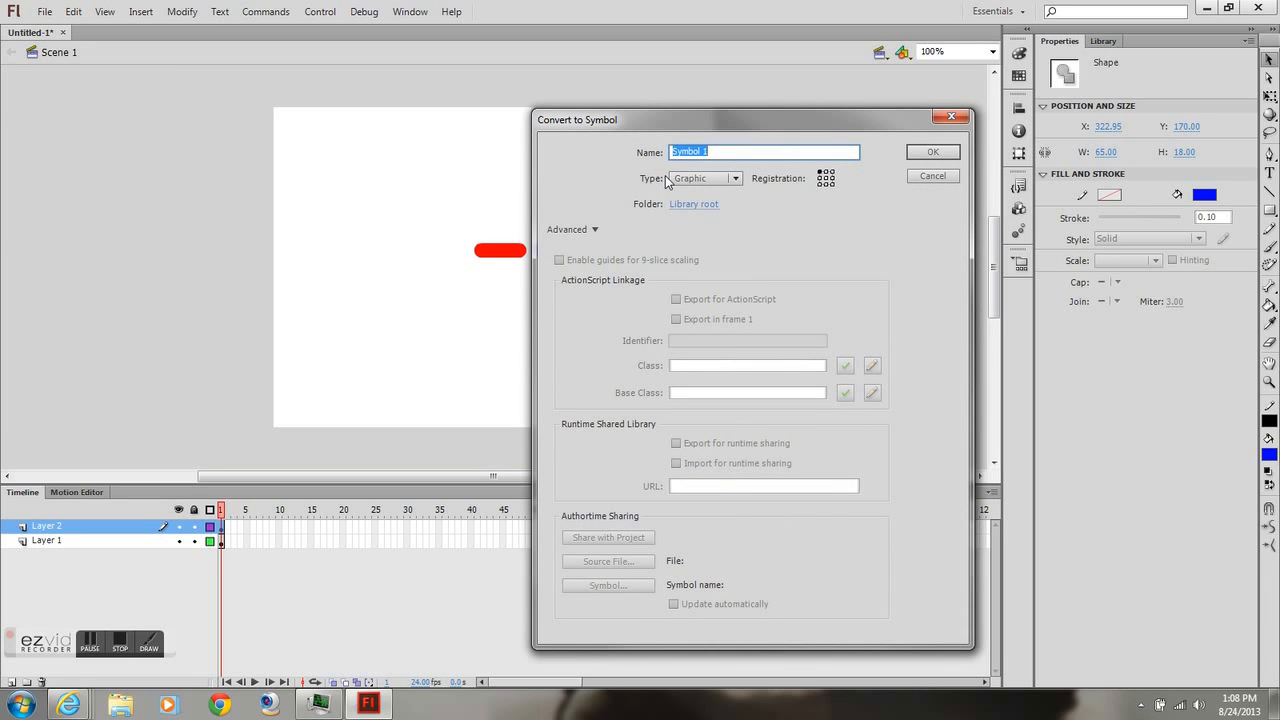
pyautogui.write('gr_Blue_Light')
pyautogui.press('Return')
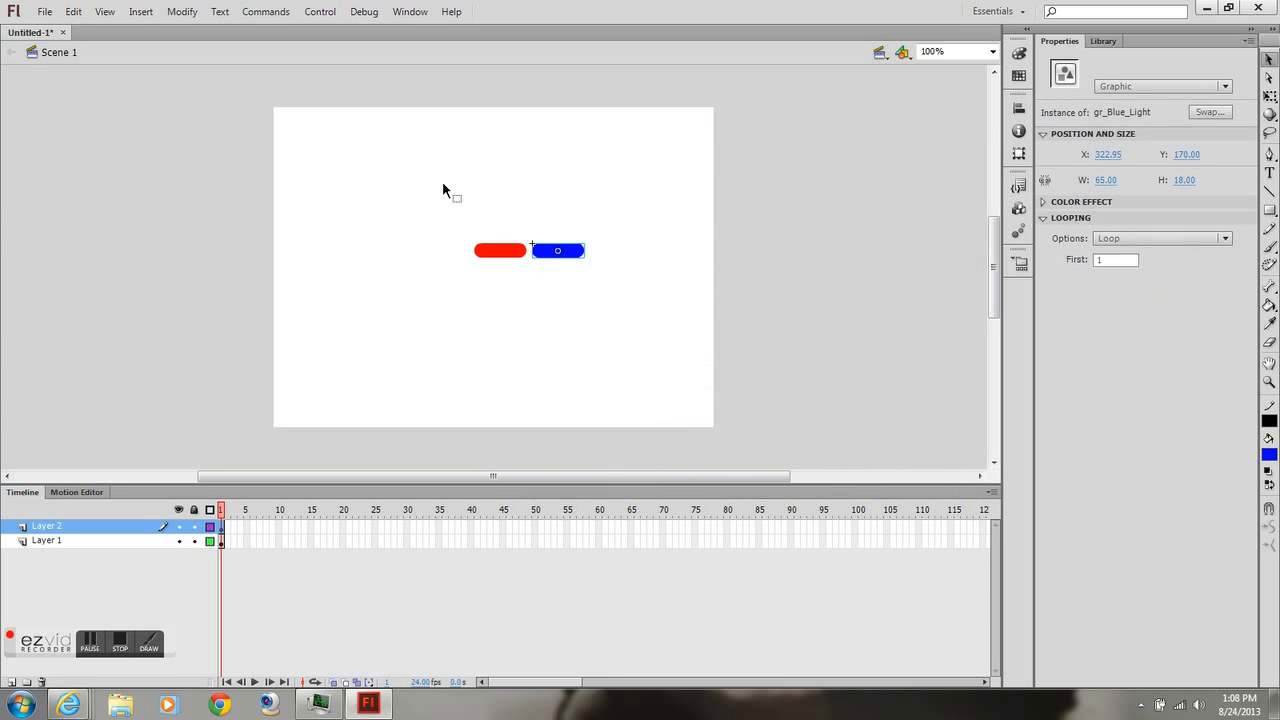
# - Open the gr_Red_Light symbol for editing in place on the stage
pyautogui.click(503, 253)
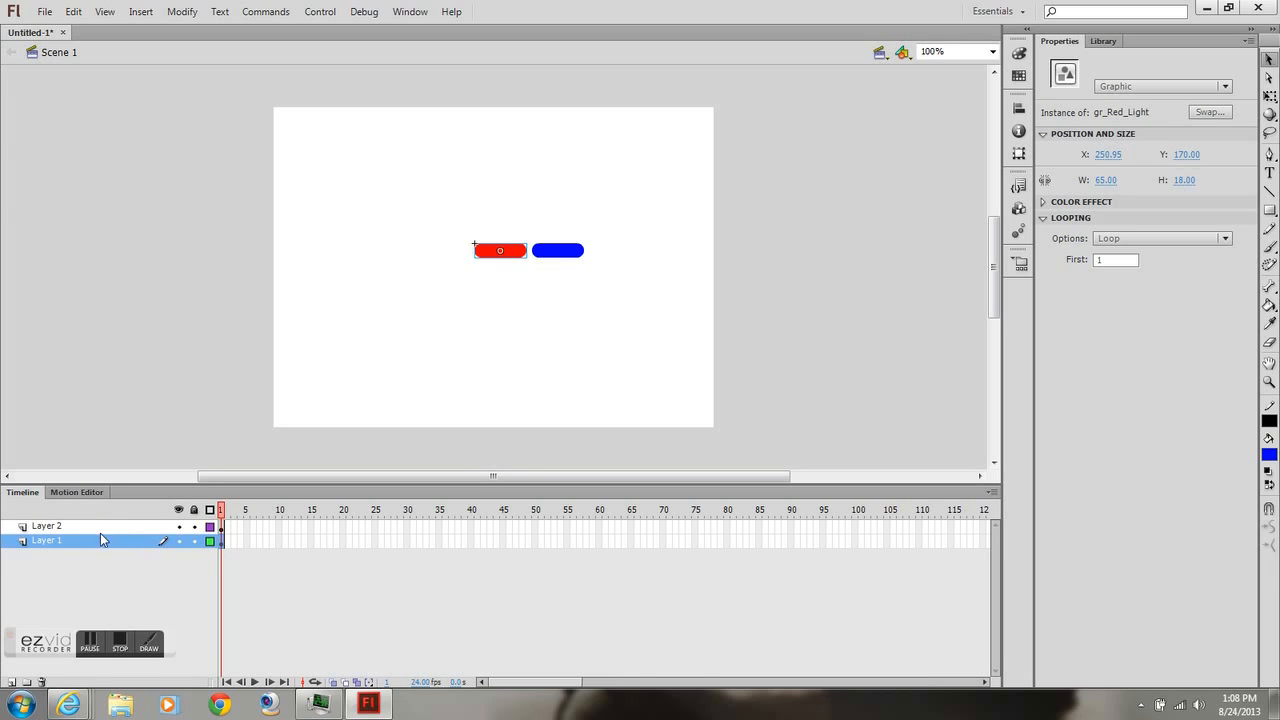
pyautogui.click(172, 539)
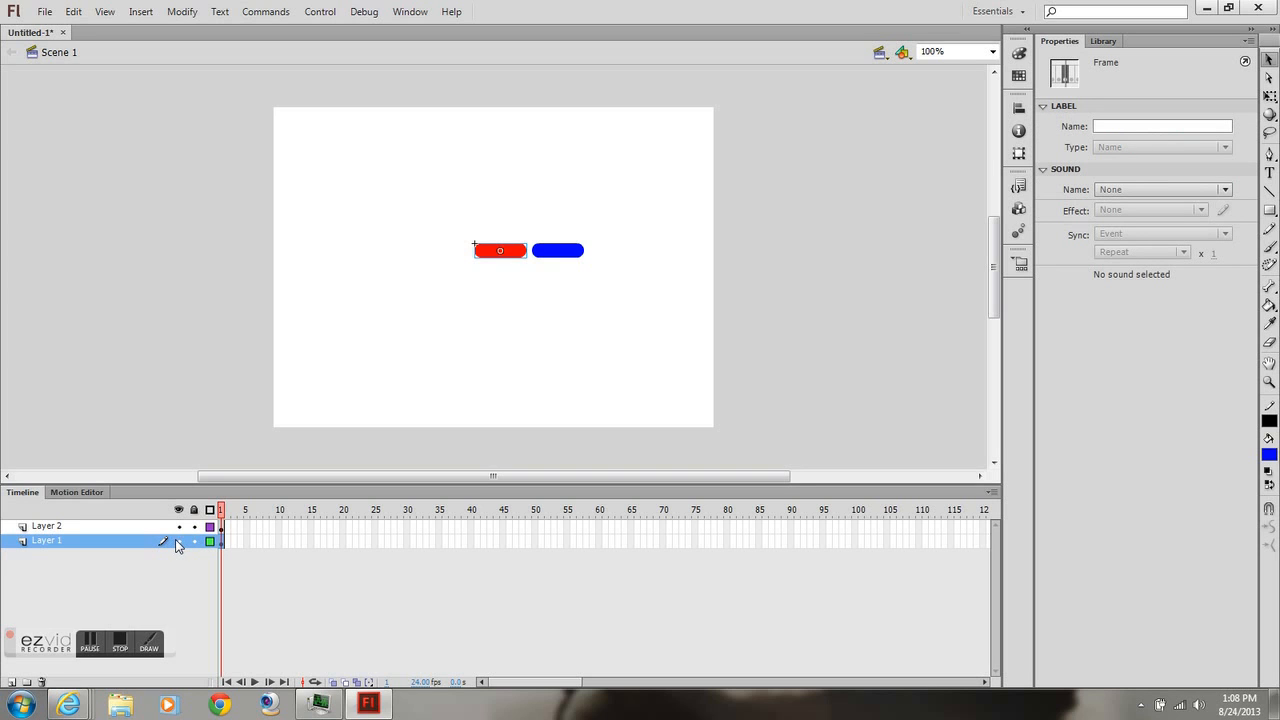
pyautogui.doubleClick(487, 256)
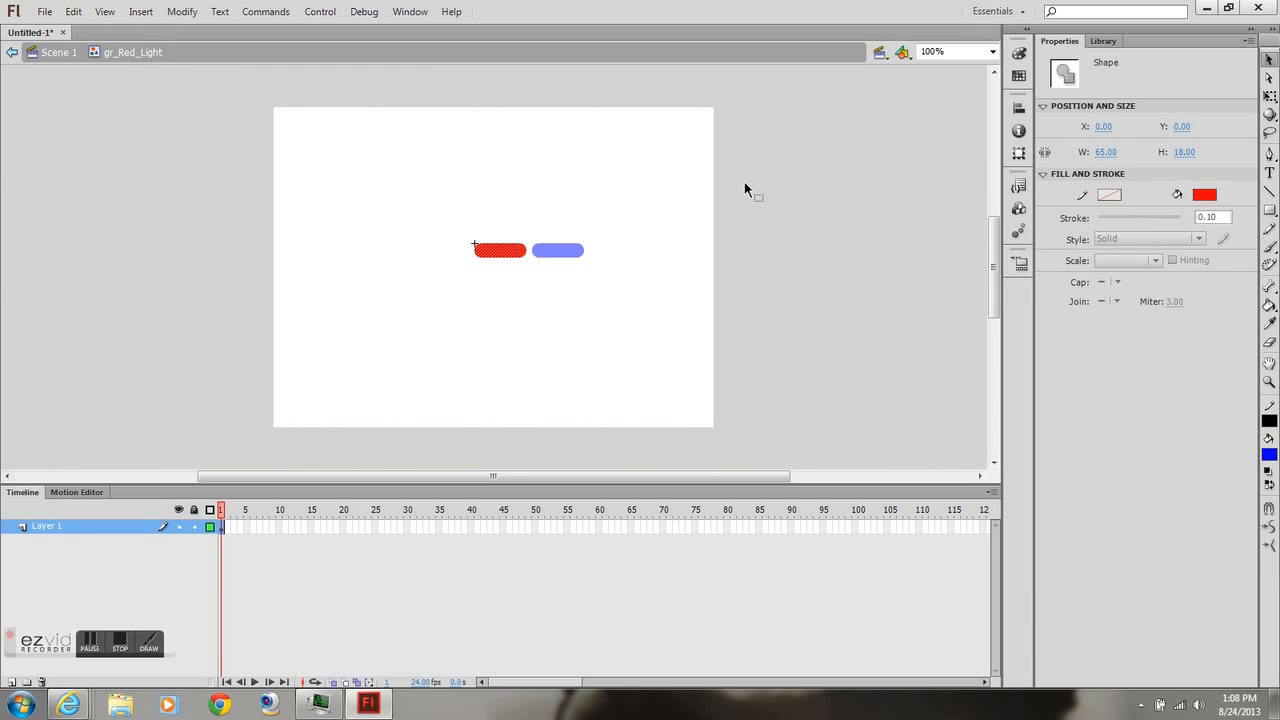
# - Insert a keyframe at frame 13 of Layer 1 inside the gr_Red_Light symbol
pyautogui.rightClick(229, 525)
pyautogui.click(261, 528)
pyautogui.click(265, 528)
pyautogui.click(280, 528)
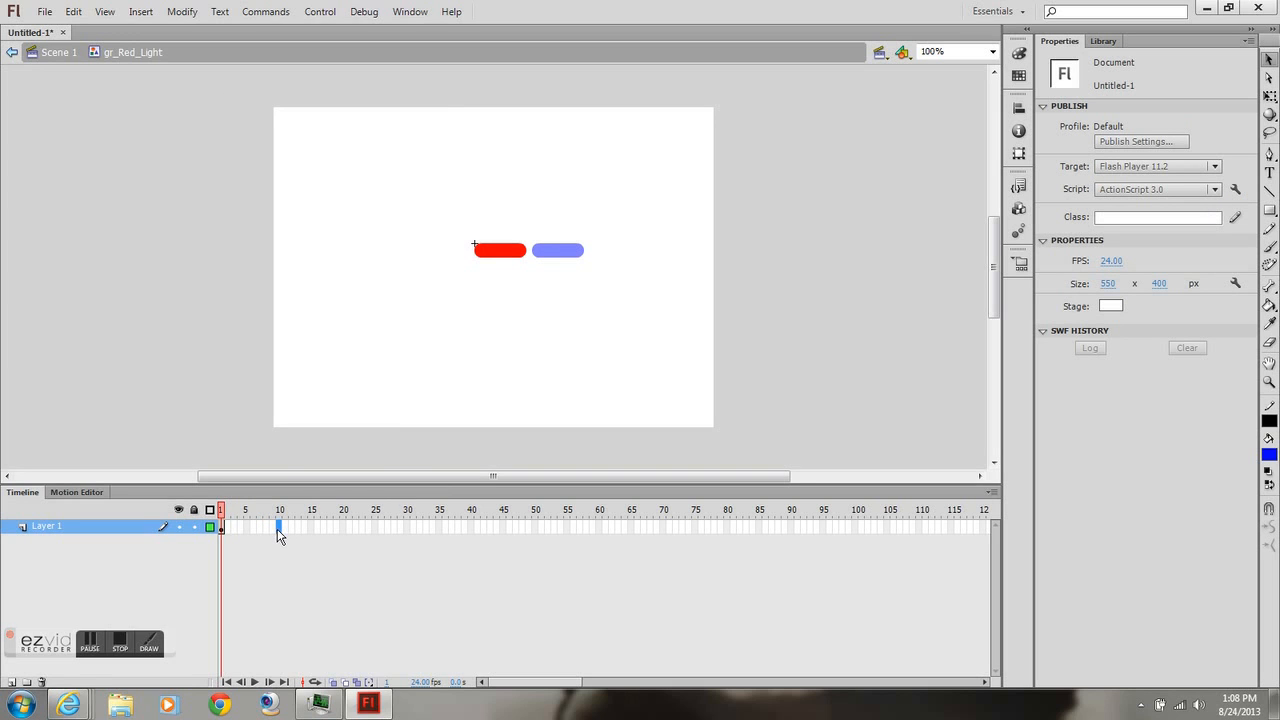
pyautogui.rightClick(297, 528)
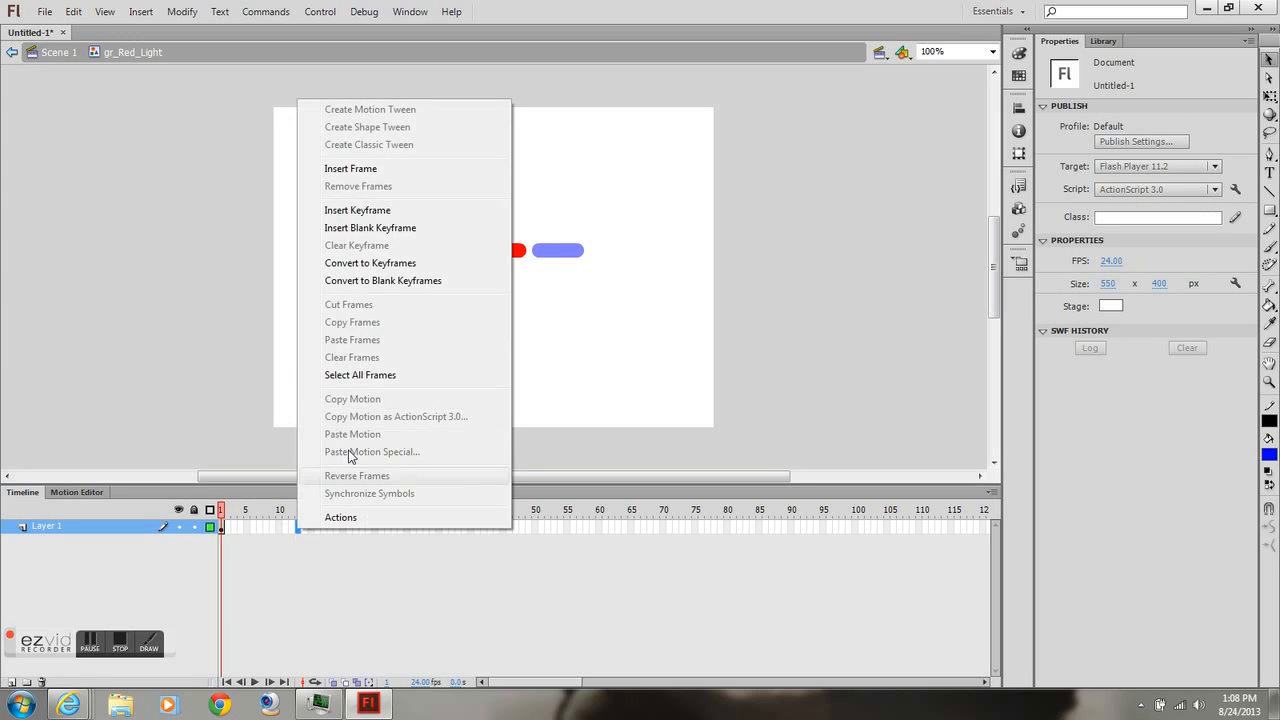
pyautogui.click(362, 212)
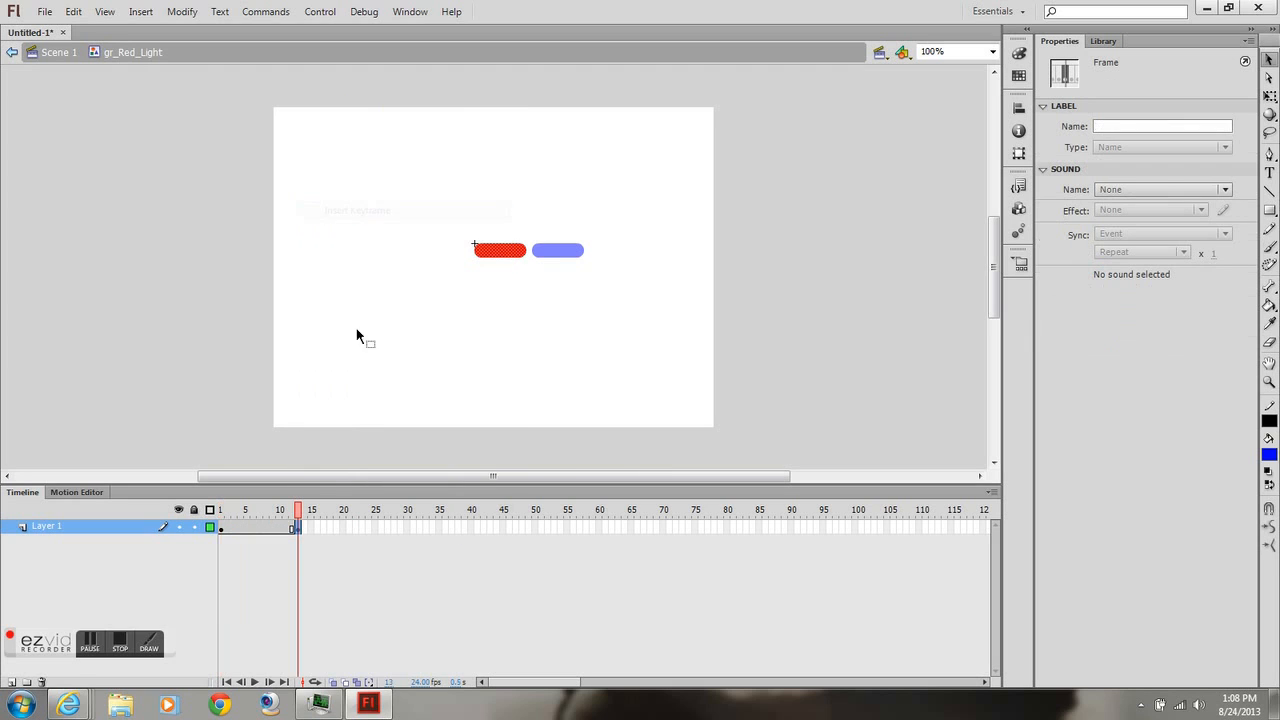
# - Insert a keyframe at frame 3 of Layer 1 in the red light symbol
pyautogui.moveTo(294, 510); pyautogui.dragTo(228, 540)
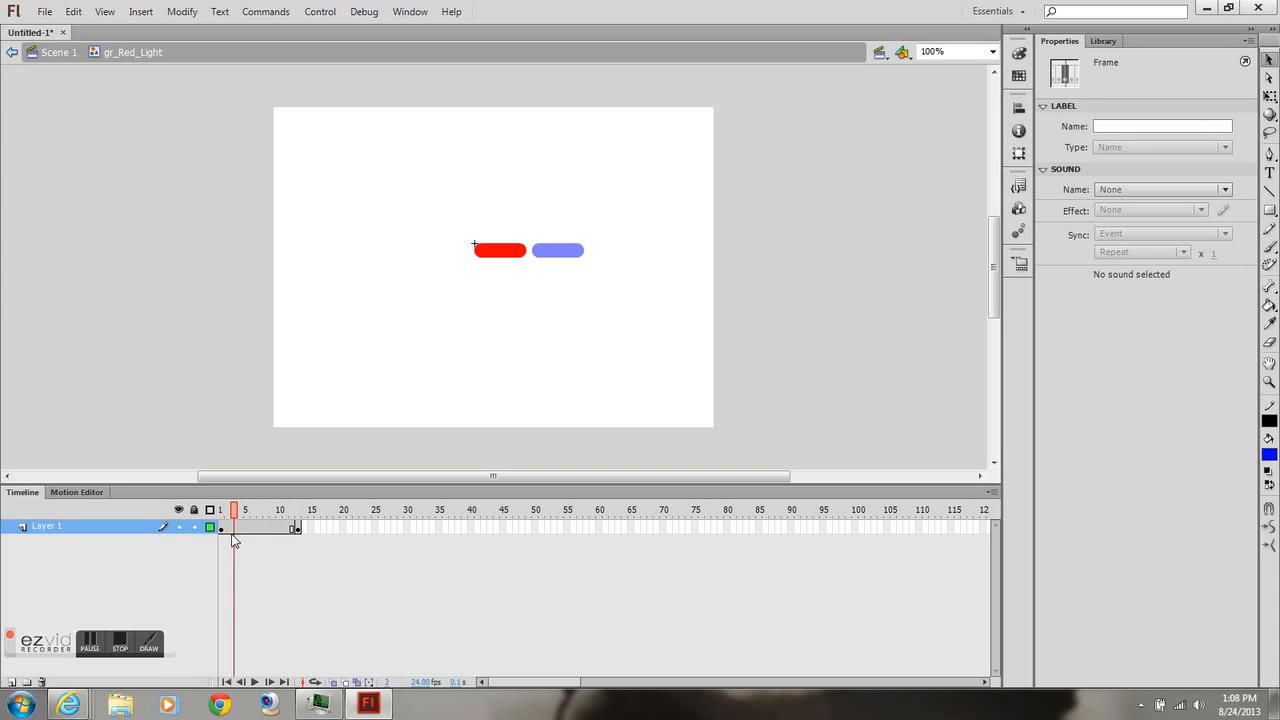
pyautogui.click(234, 539)
pyautogui.click(238, 537)
pyautogui.rightClick(238, 537)
pyautogui.click(295, 207)
# - Insert a keyframe at frame 5 of Layer 1 in the red light symbol
pyautogui.moveTo(232, 512); pyautogui.dragTo(247, 510)
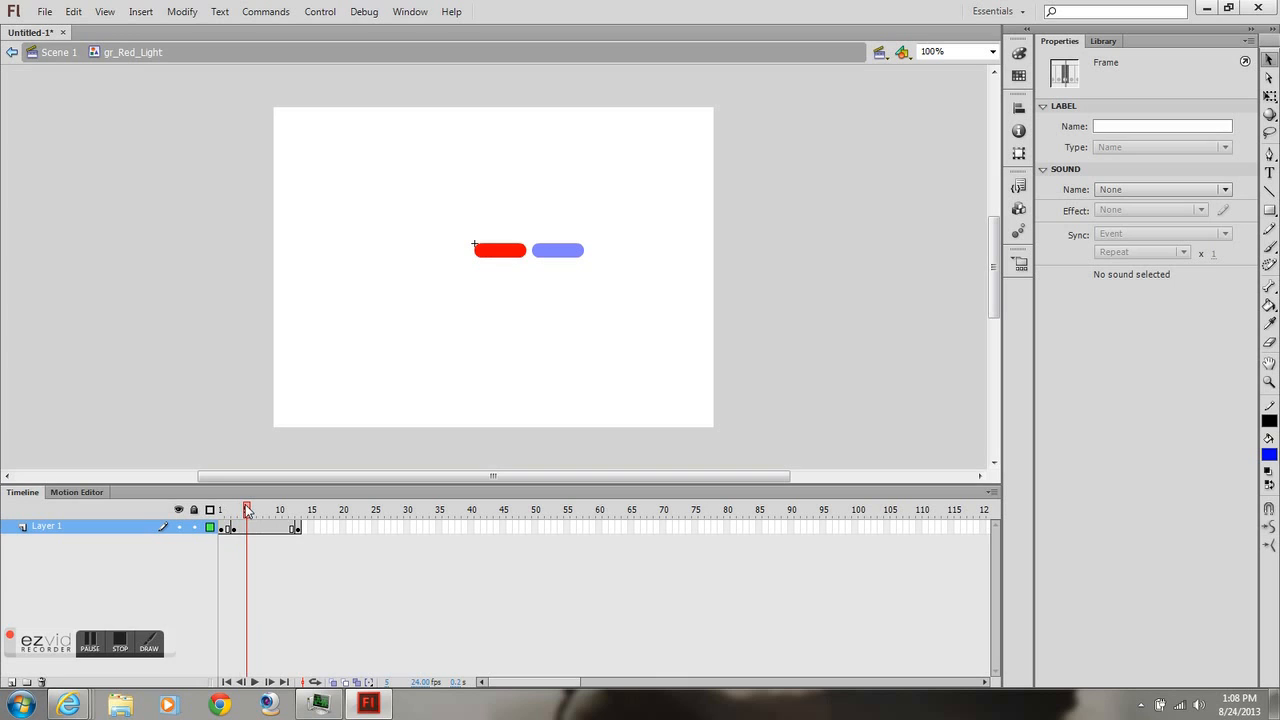
pyautogui.click(249, 537)
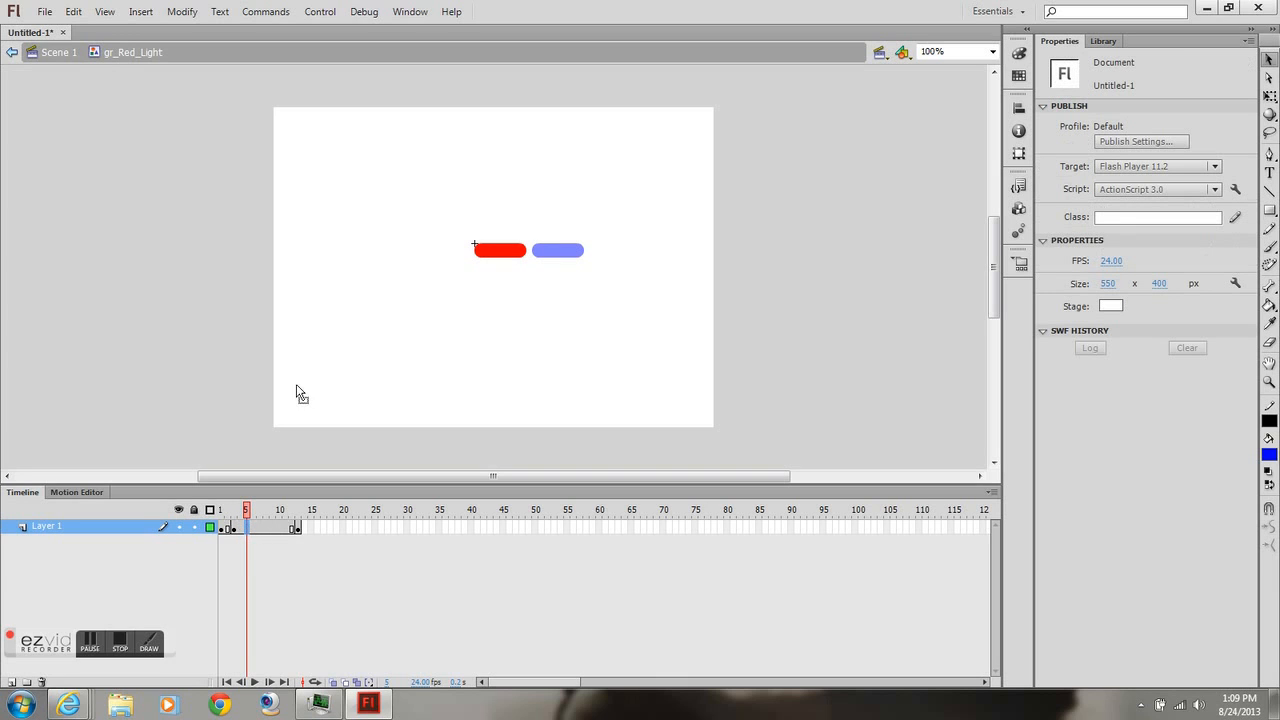
pyautogui.rightClick(249, 527)
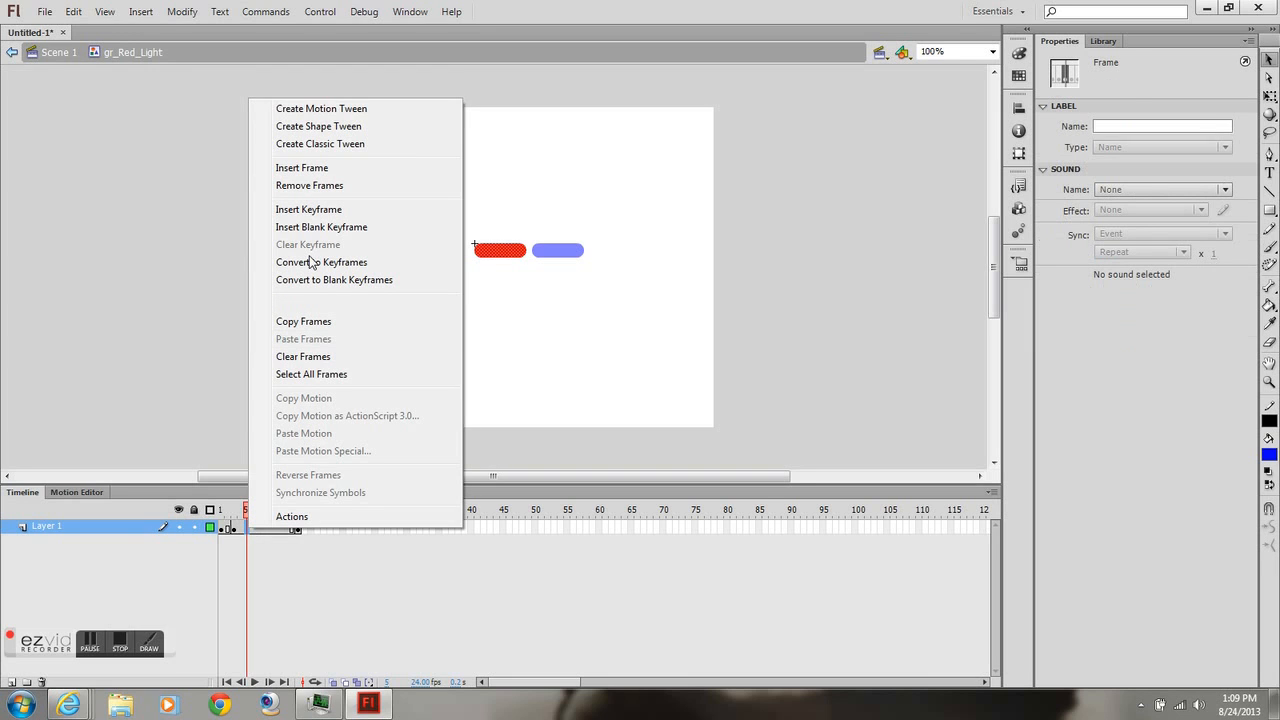
pyautogui.click(314, 212)
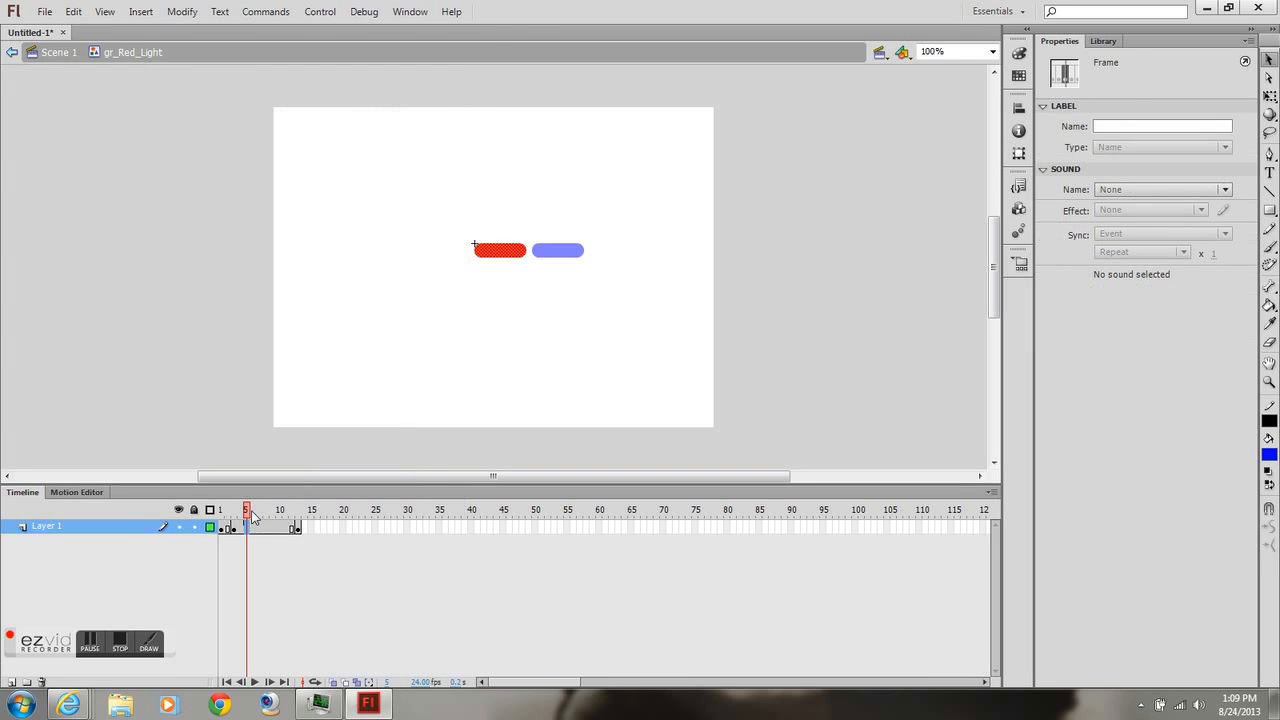
# - Insert a keyframe at frame 7 of Layer 1 in the red light symbol
pyautogui.moveTo(257, 517); pyautogui.dragTo(260, 522)
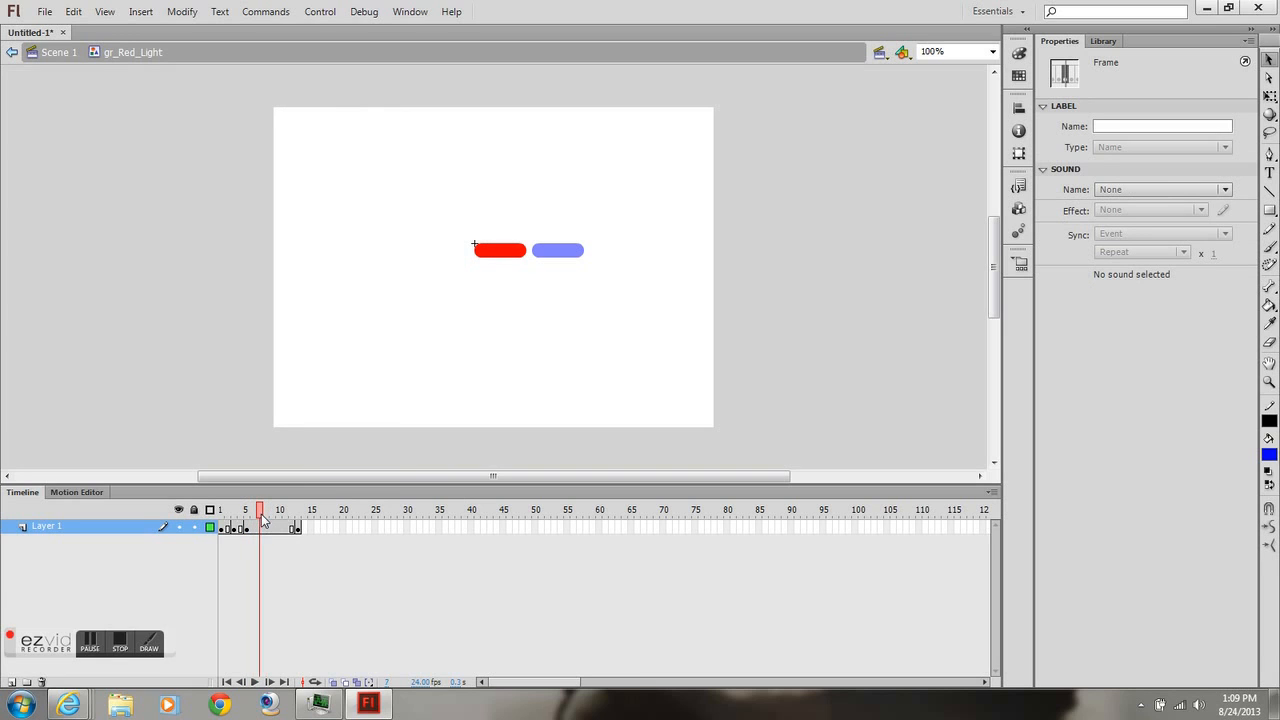
pyautogui.rightClick(261, 530)
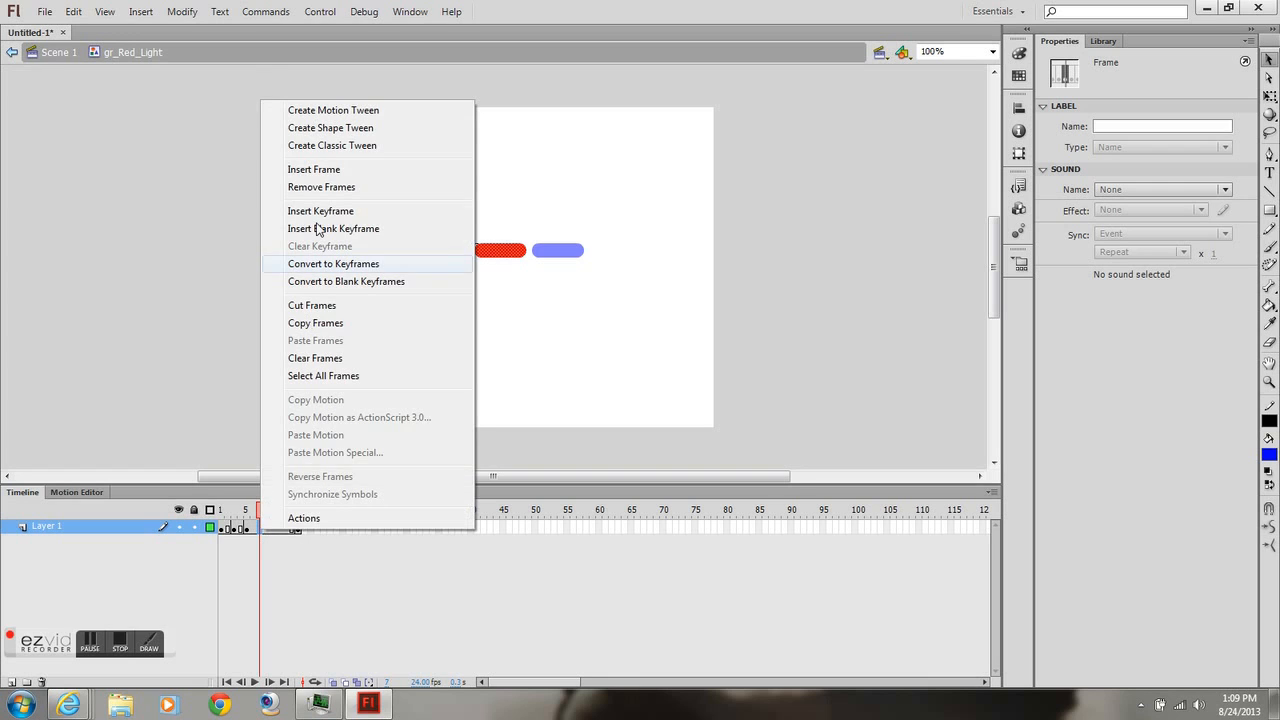
pyautogui.click(318, 211)
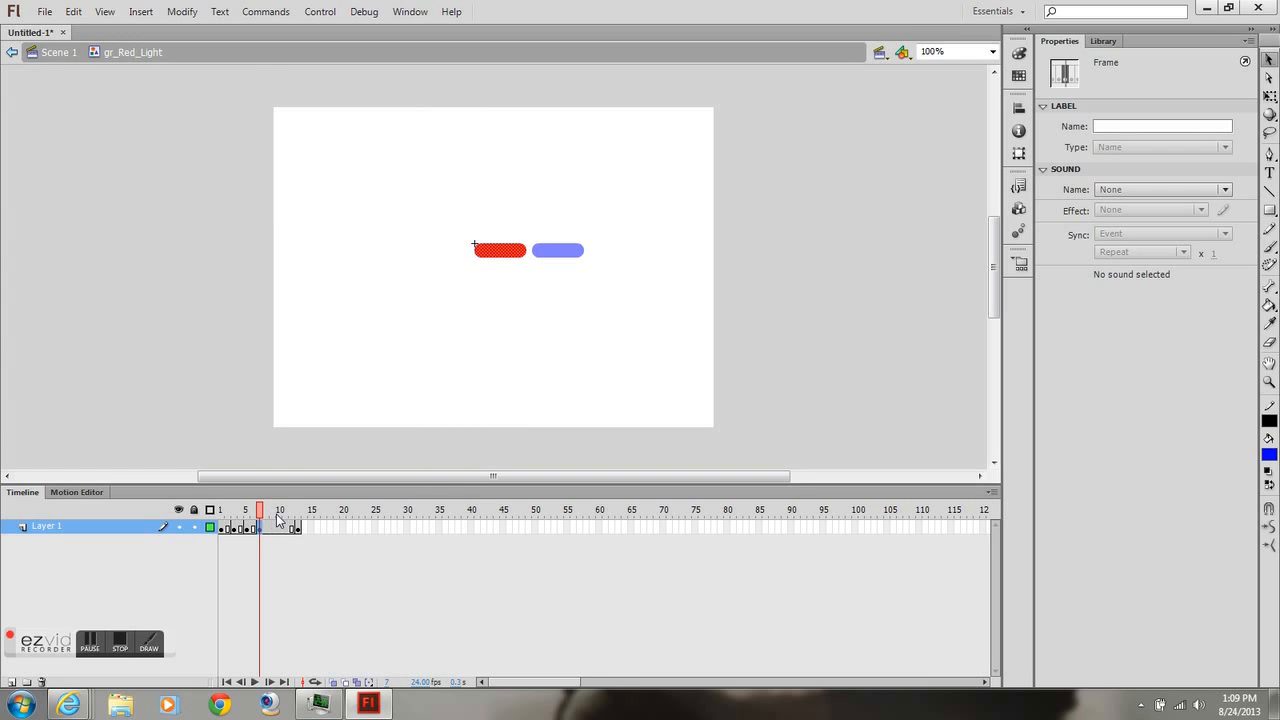
# - Insert a keyframe at frame 9 of Layer 1 in the red light symbol
pyautogui.click(279, 514)
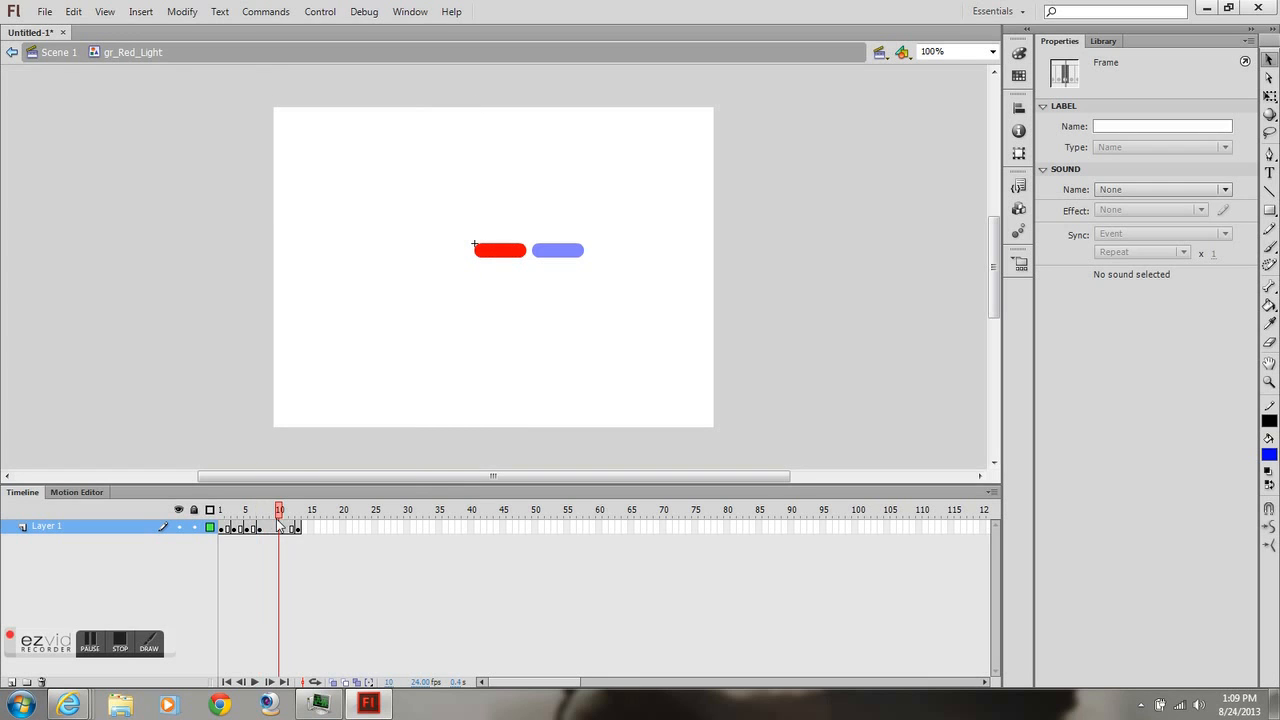
pyautogui.click(273, 511)
pyautogui.click(274, 527)
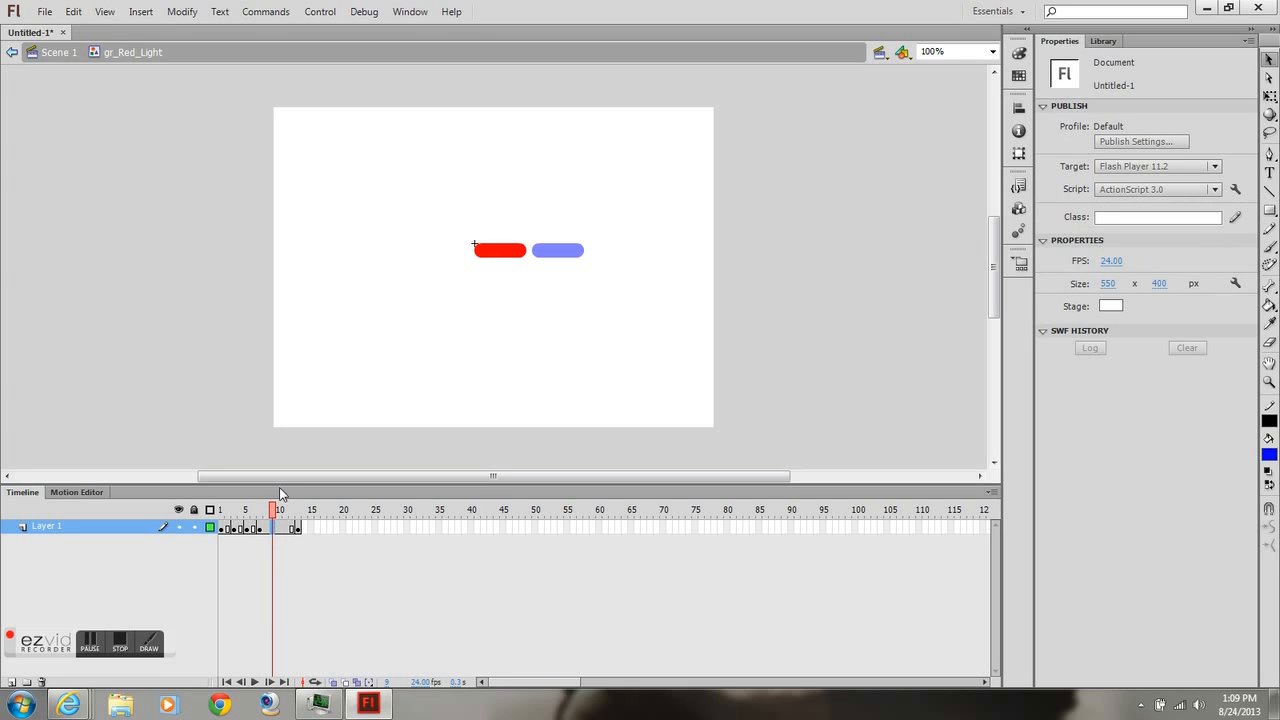
pyautogui.rightClick(273, 526)
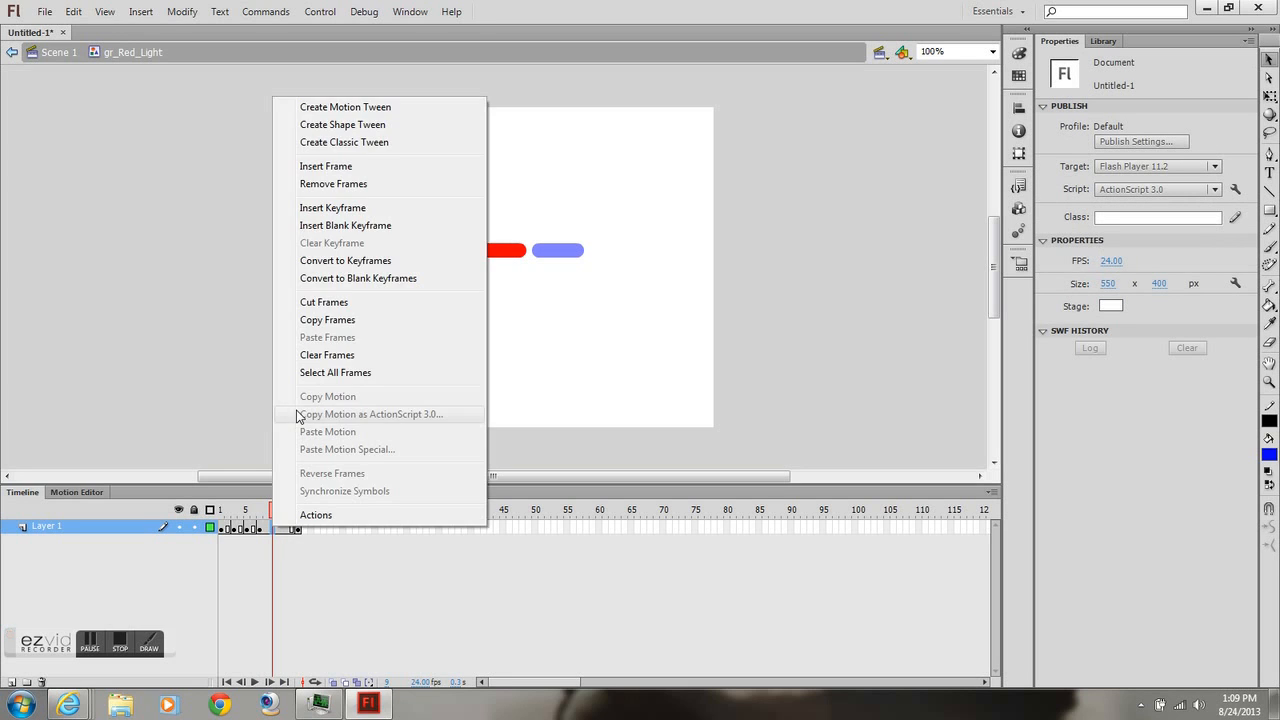
pyautogui.click(333, 208)
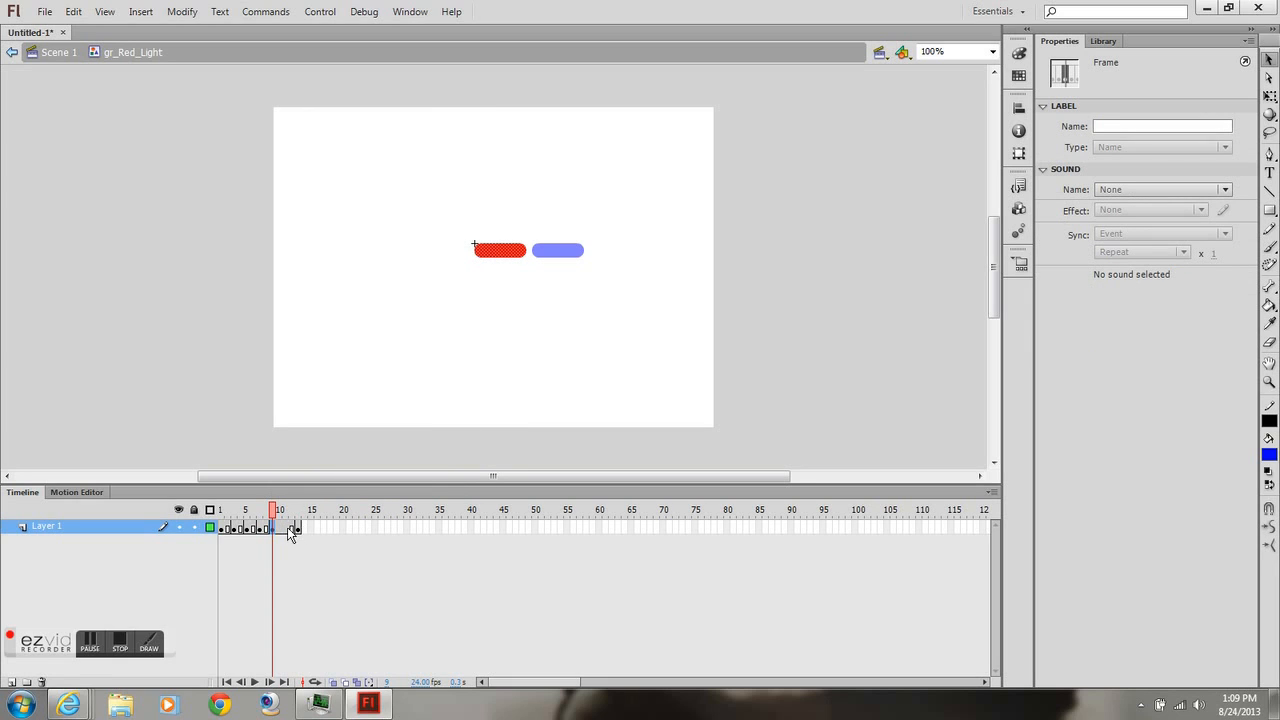
# - Remove the surplus frames from frame 11 onward, including the last keyframe, so Layer 1 ends at frame 10
pyautogui.rightClick(287, 527)
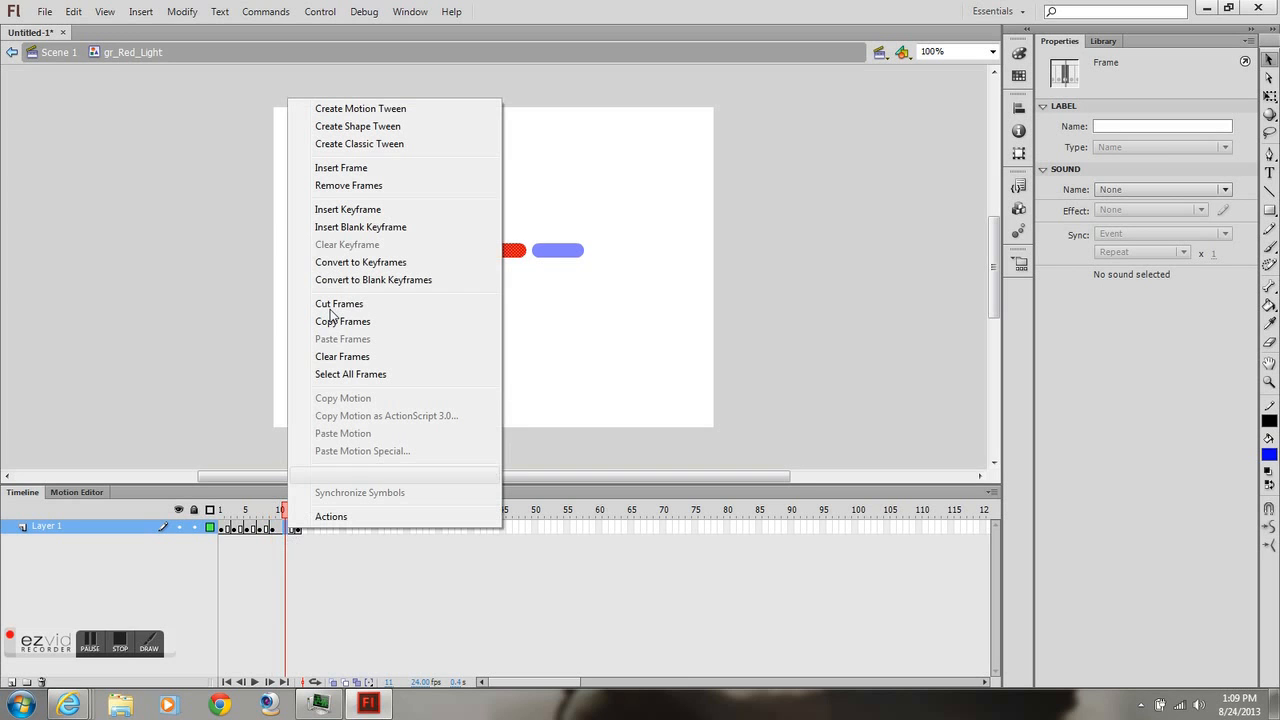
pyautogui.click(336, 185)
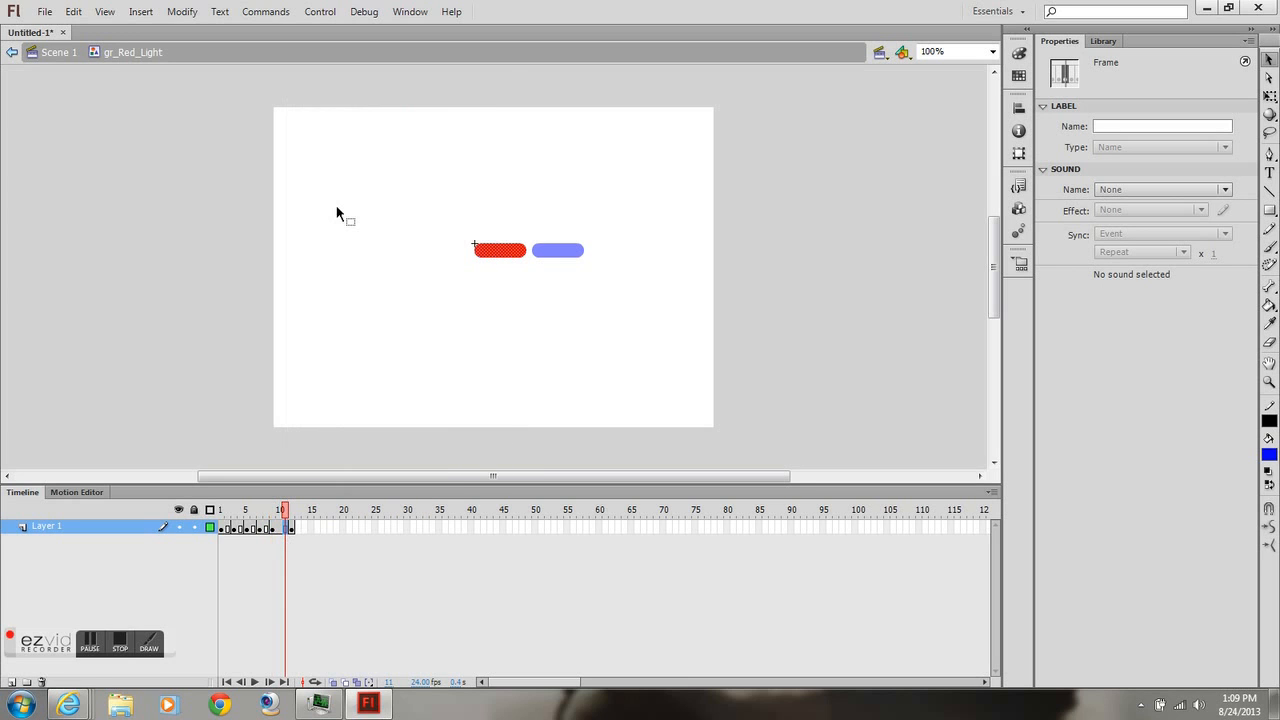
pyautogui.rightClick(285, 529)
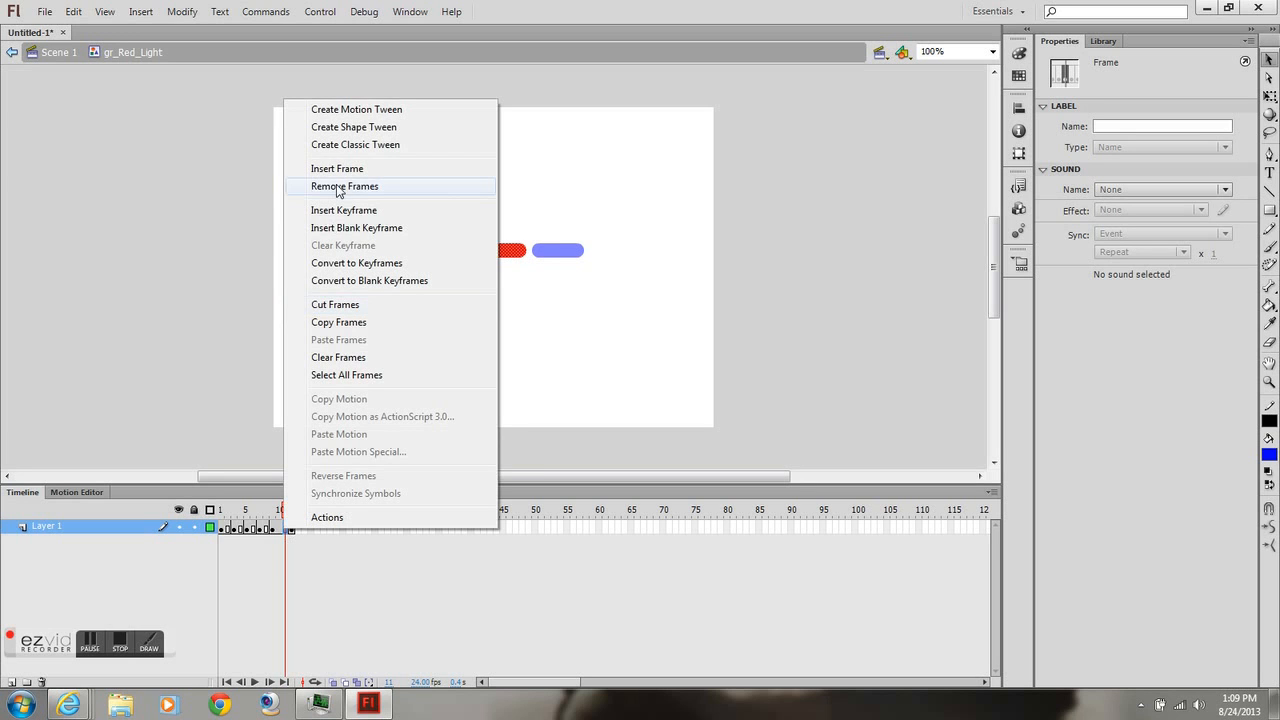
pyautogui.click(340, 186)
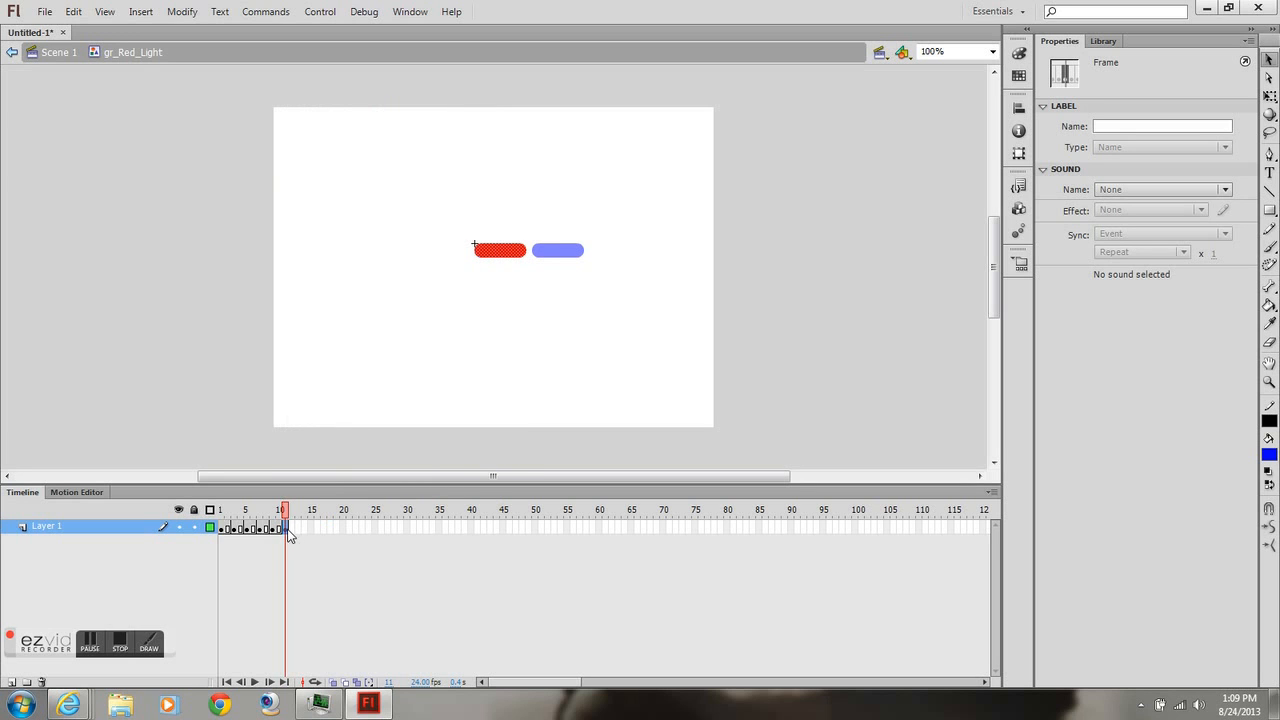
pyautogui.rightClick(289, 533)
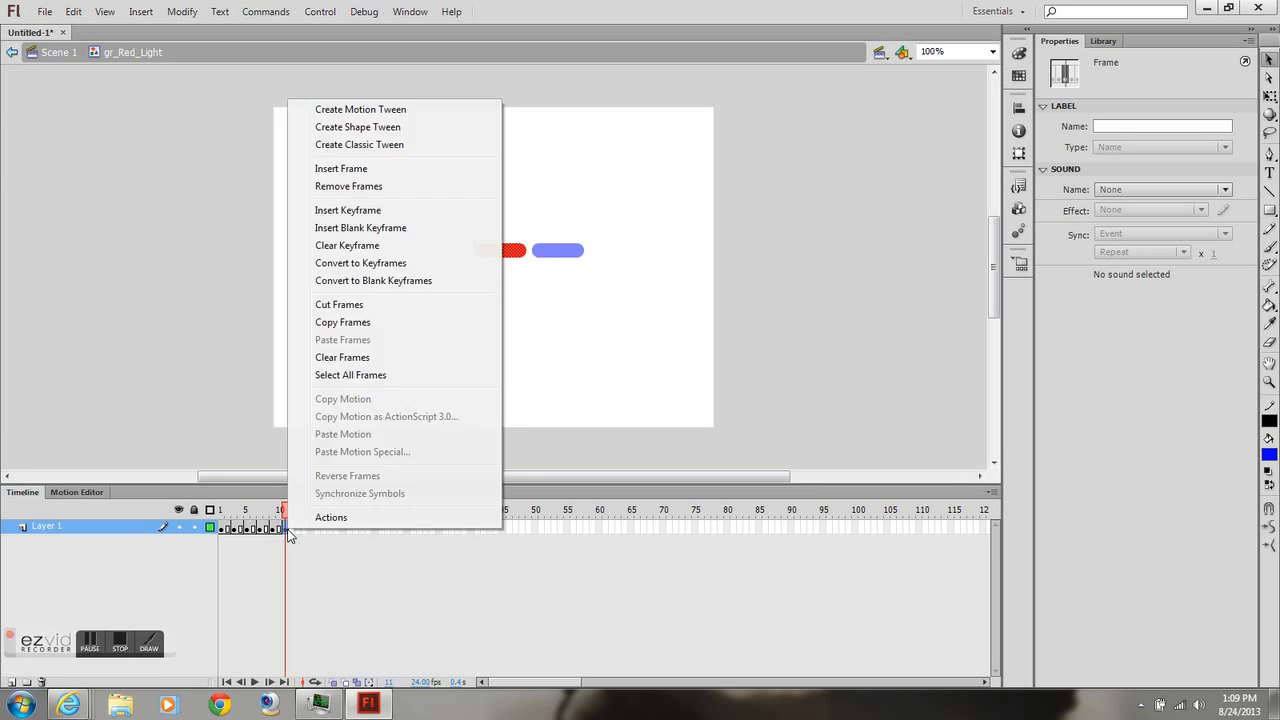
pyautogui.click(348, 187)
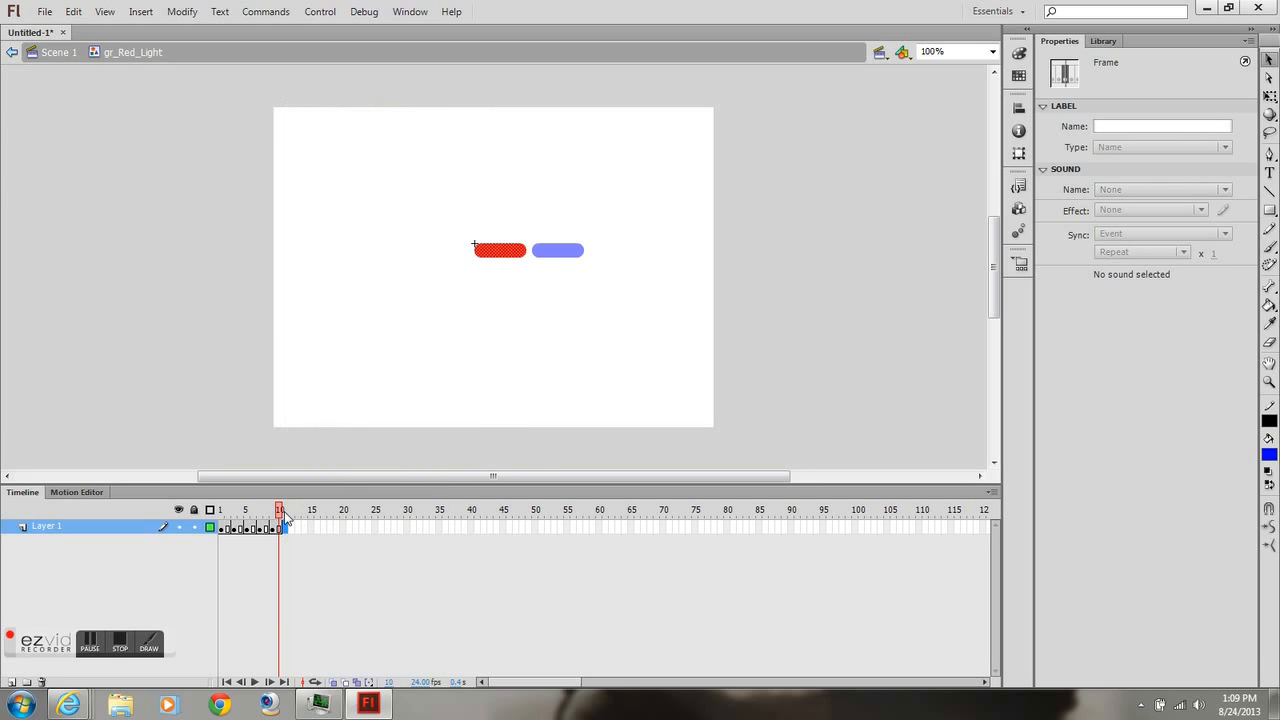
# - Change the fill of the red light shape at frame 1 to solid black
pyautogui.moveTo(284, 511); pyautogui.dragTo(219, 514)
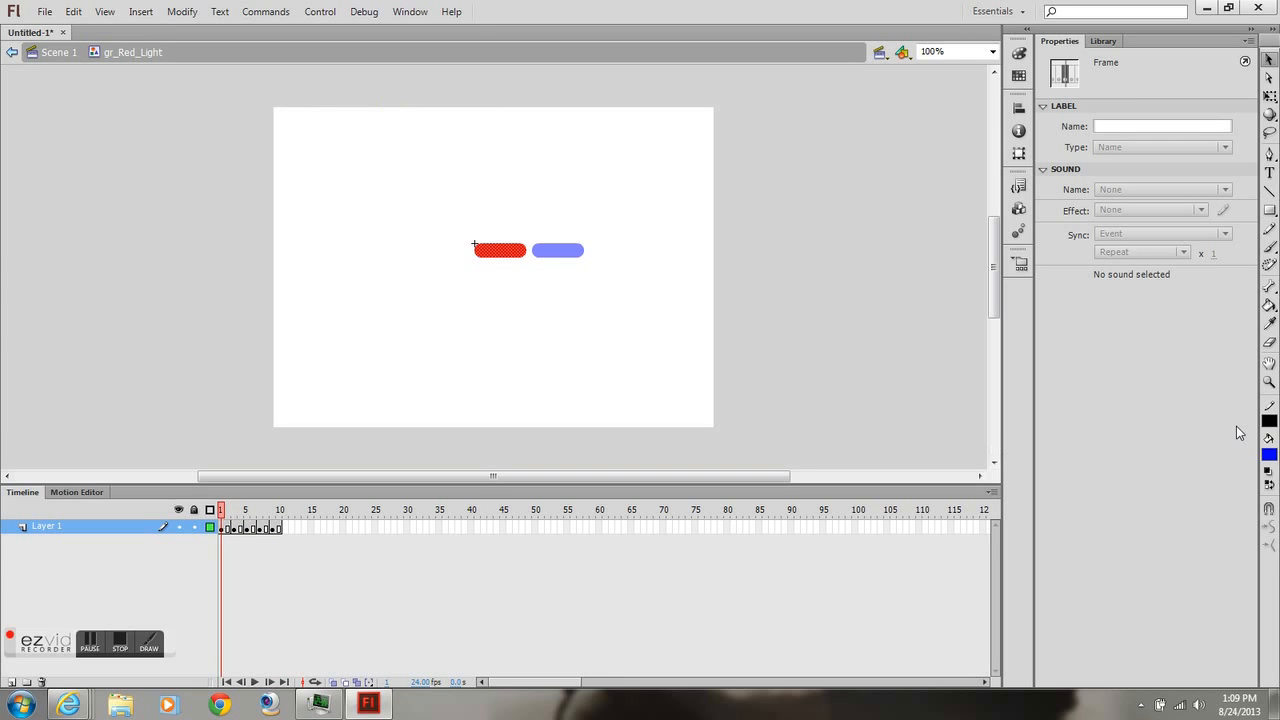
pyautogui.click(1268, 458)
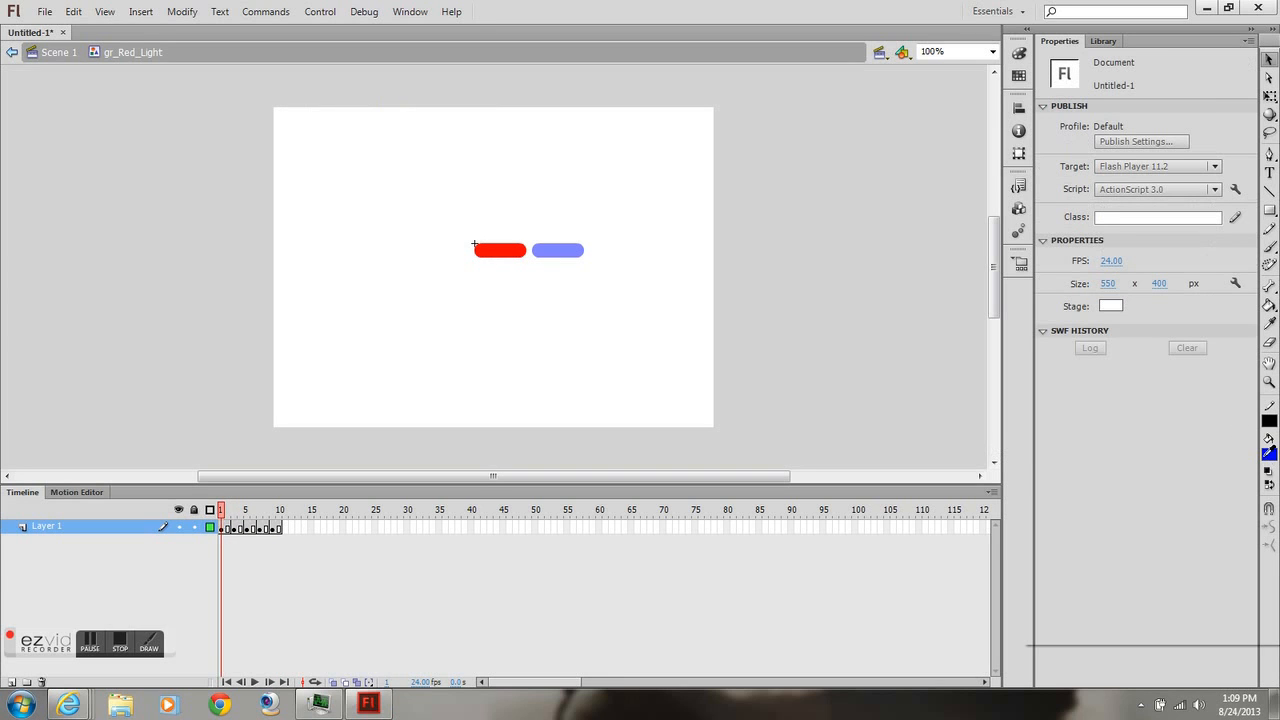
pyautogui.click(1269, 456)
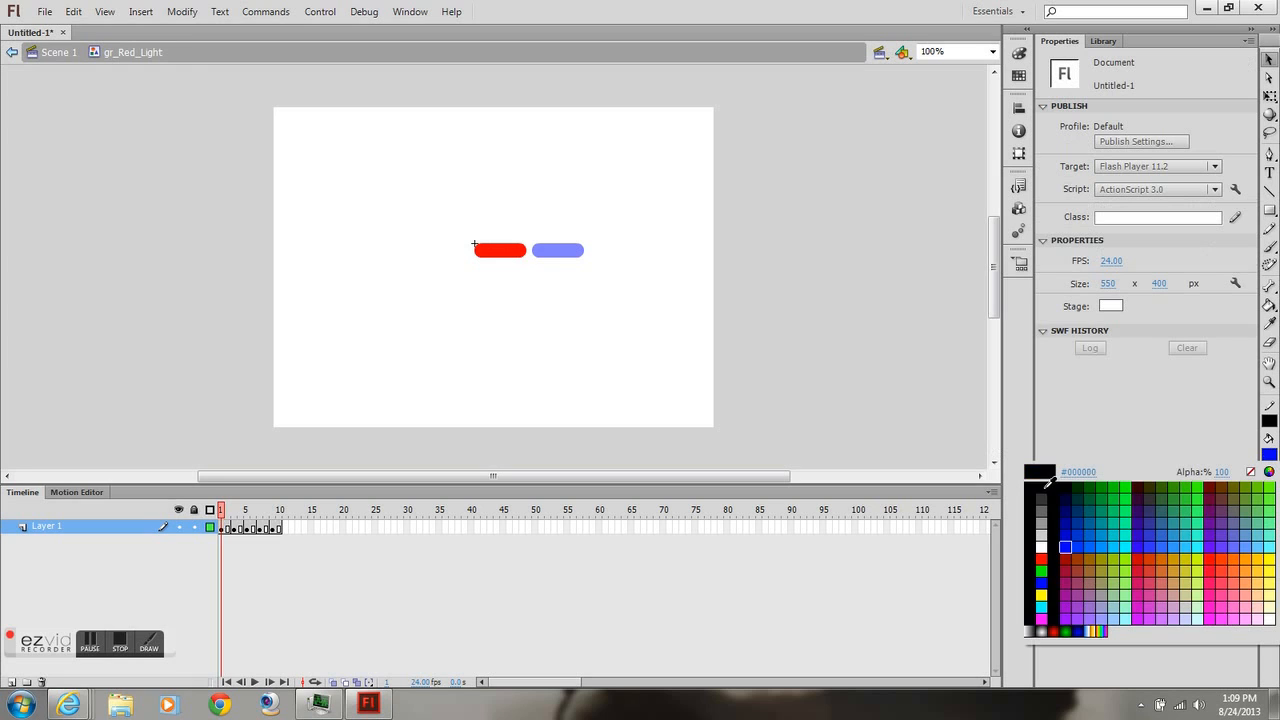
pyautogui.click(1043, 488)
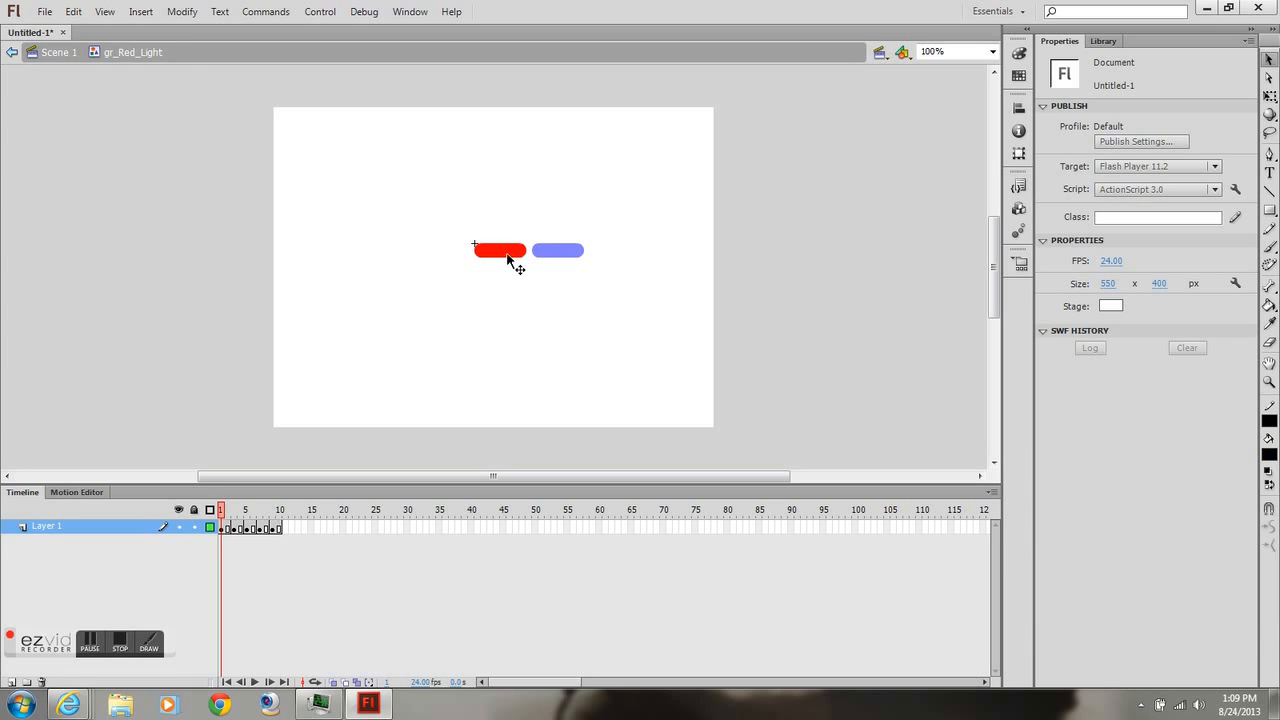
pyautogui.click(507, 258)
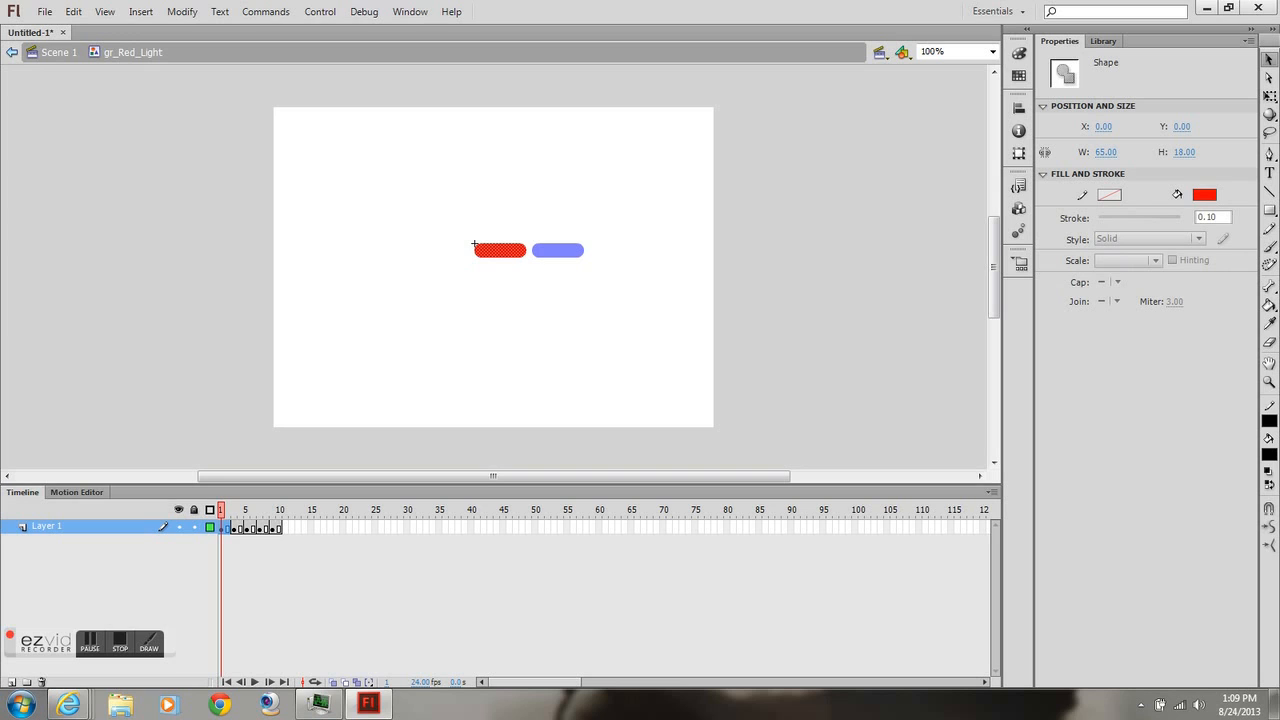
pyautogui.click(1268, 455)
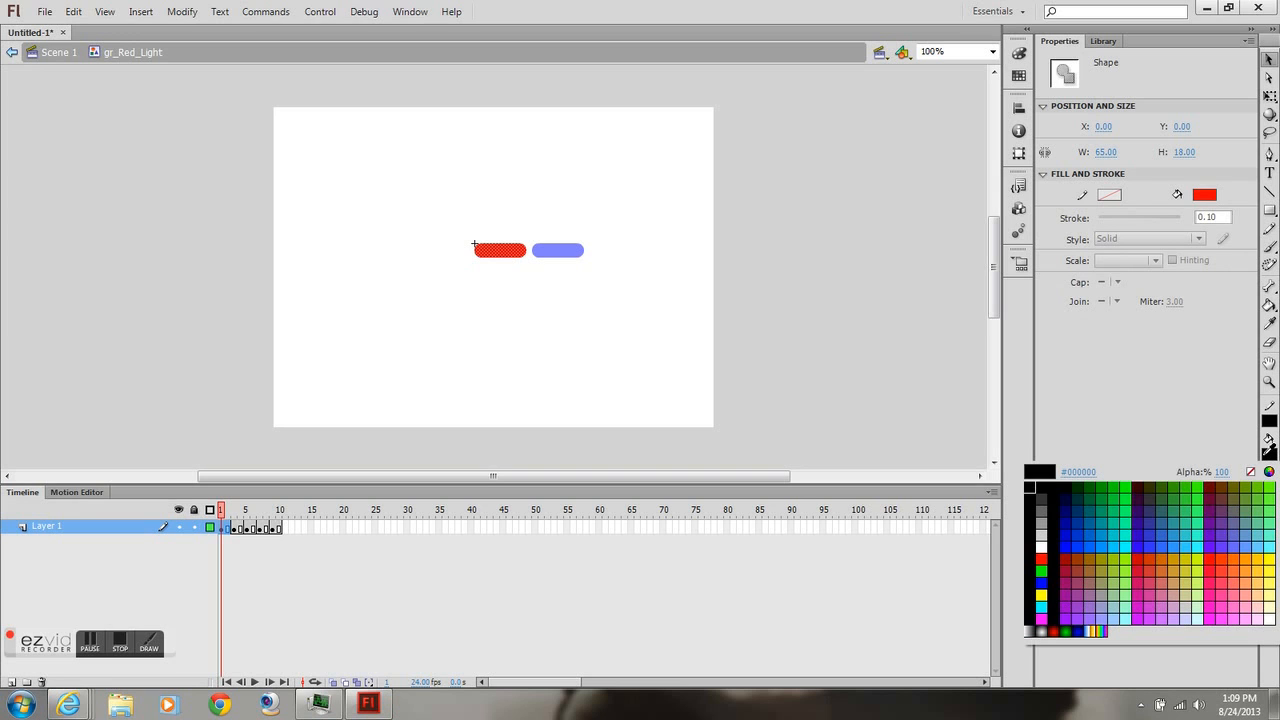
pyautogui.click(1042, 487)
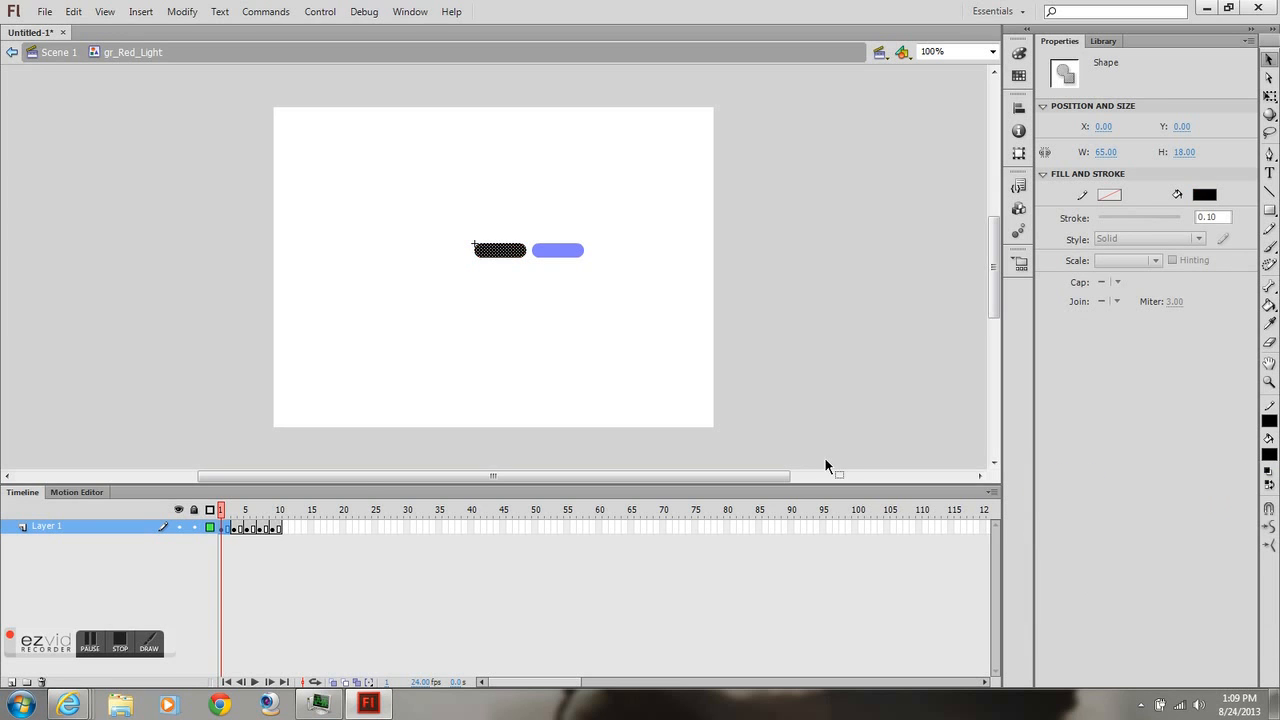
# - Fill the light shape at frame 3 with the red-to-black radial gradient
pyautogui.click(235, 516)
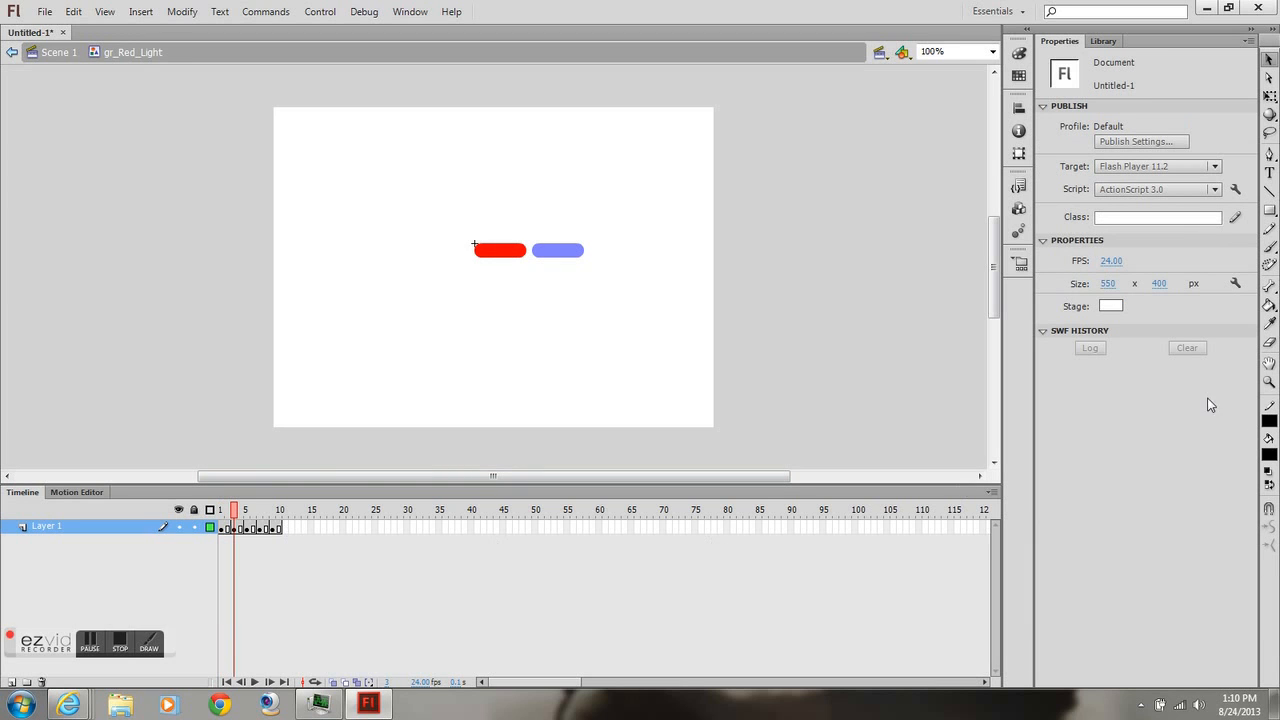
pyautogui.click(1269, 454)
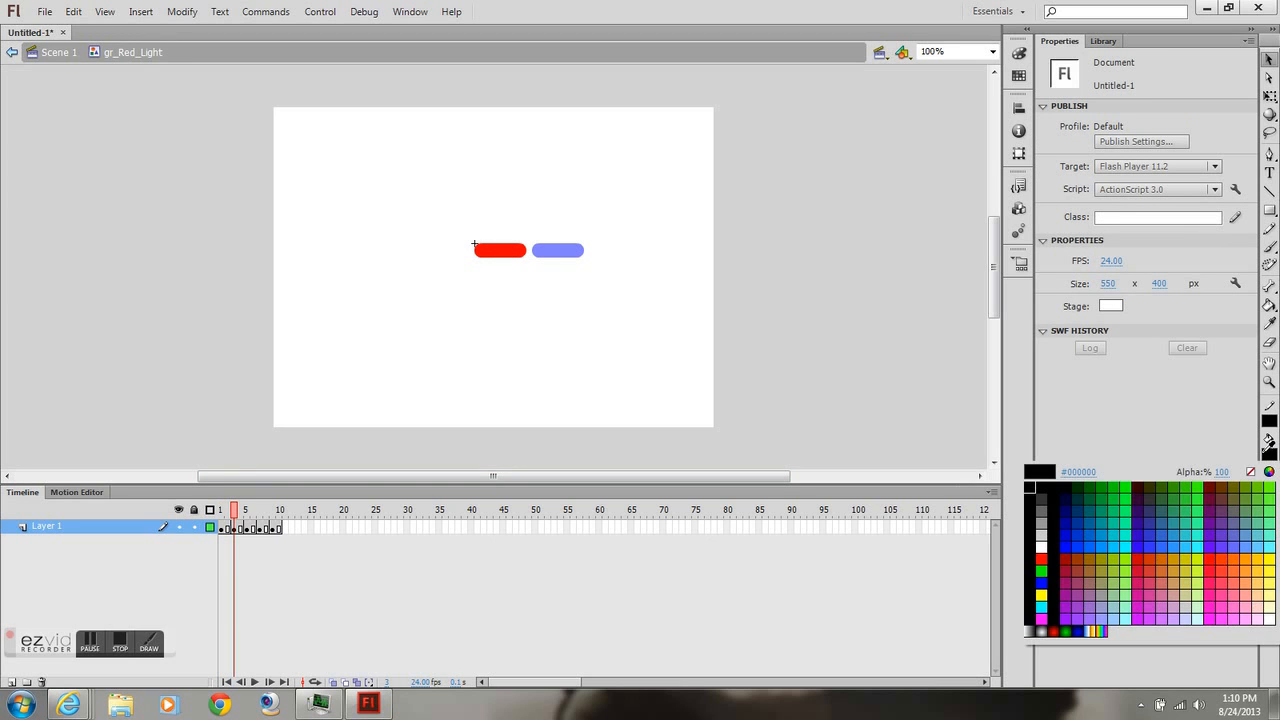
pyautogui.click(1054, 631)
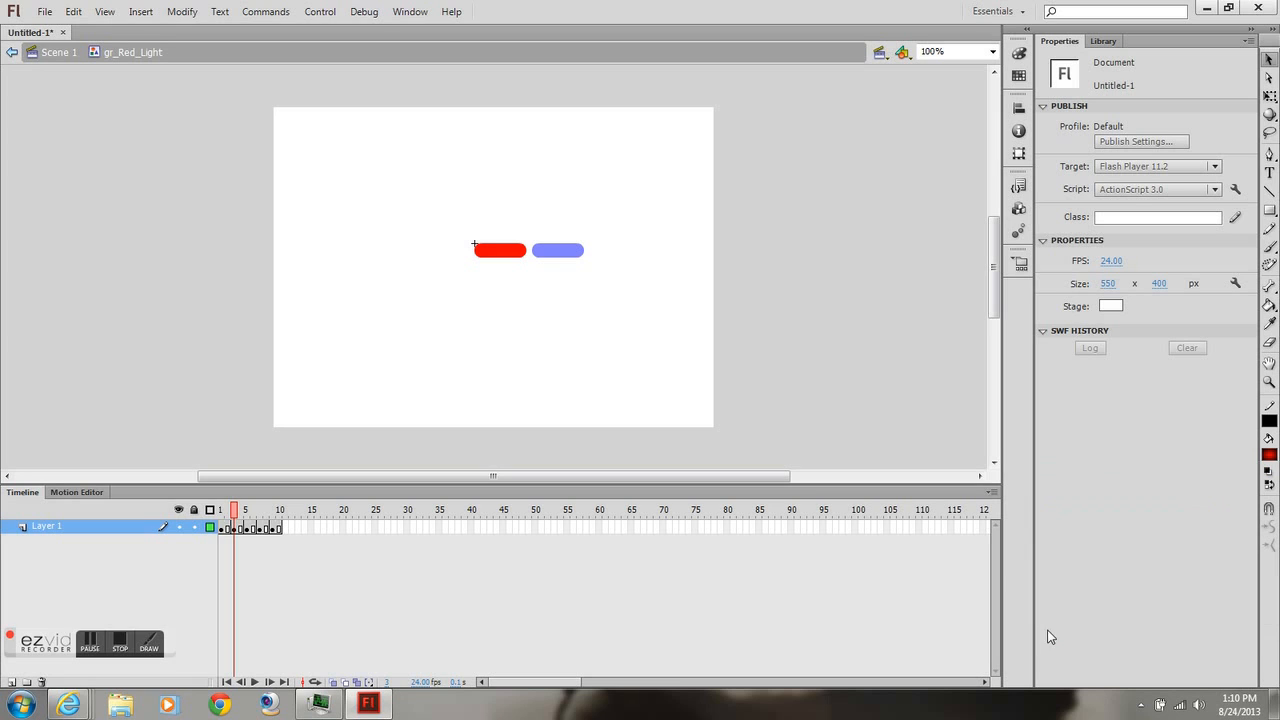
pyautogui.click(512, 255)
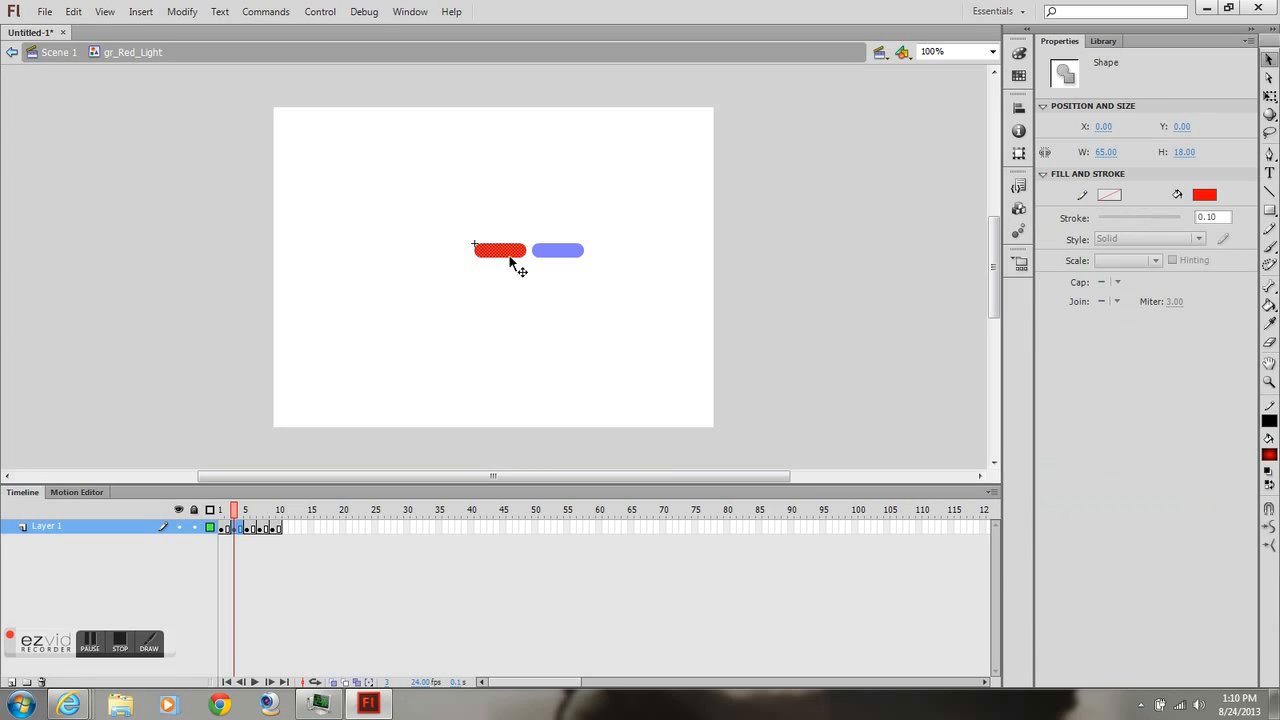
pyautogui.click(1269, 454)
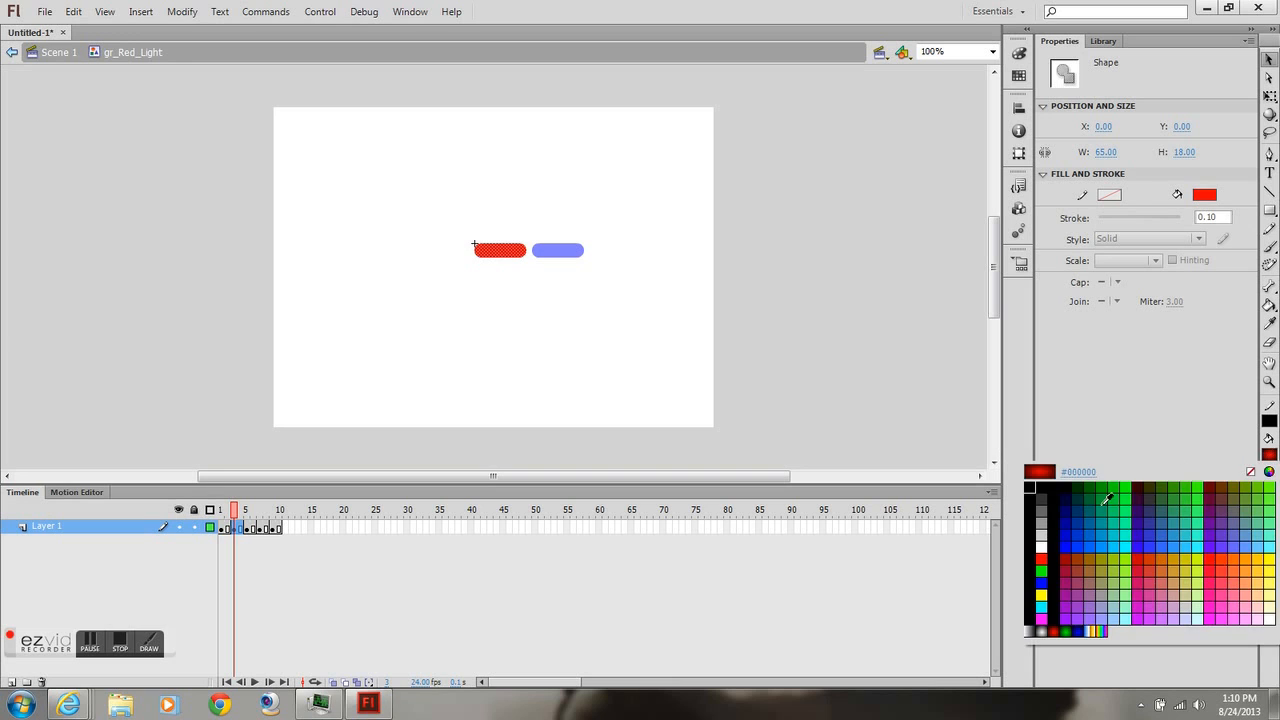
pyautogui.click(1055, 630)
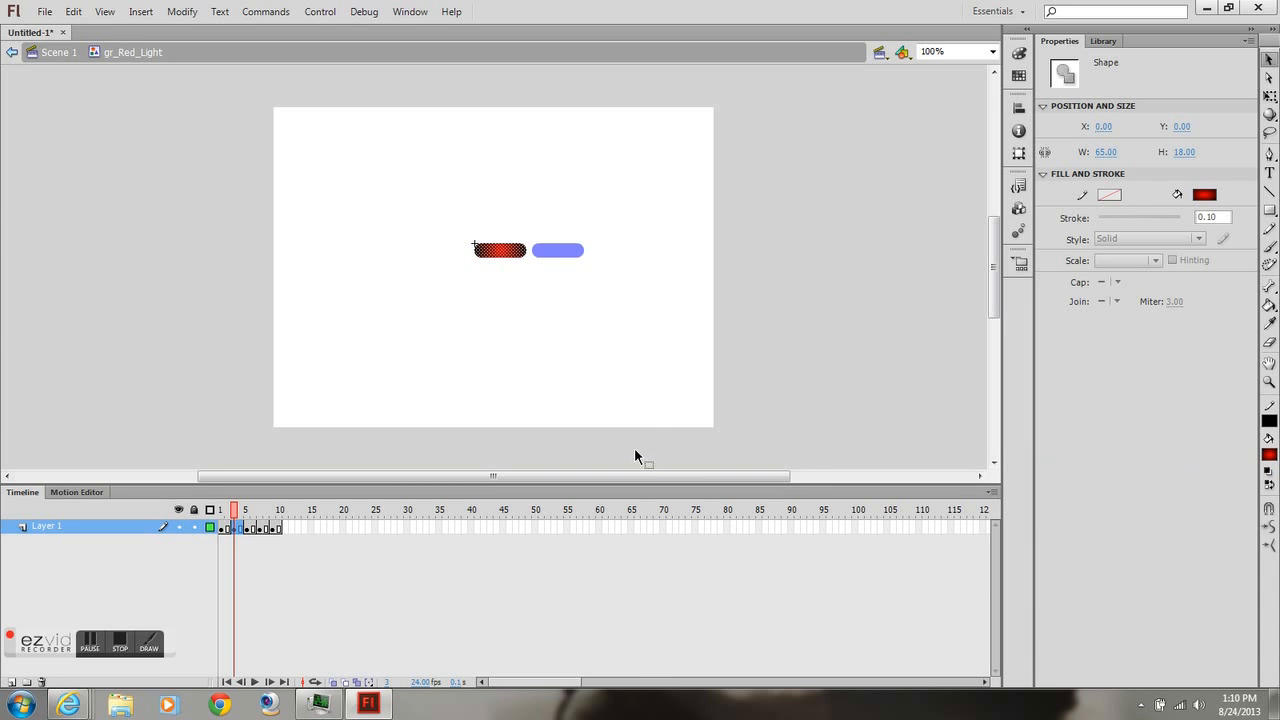
pyautogui.click(539, 352)
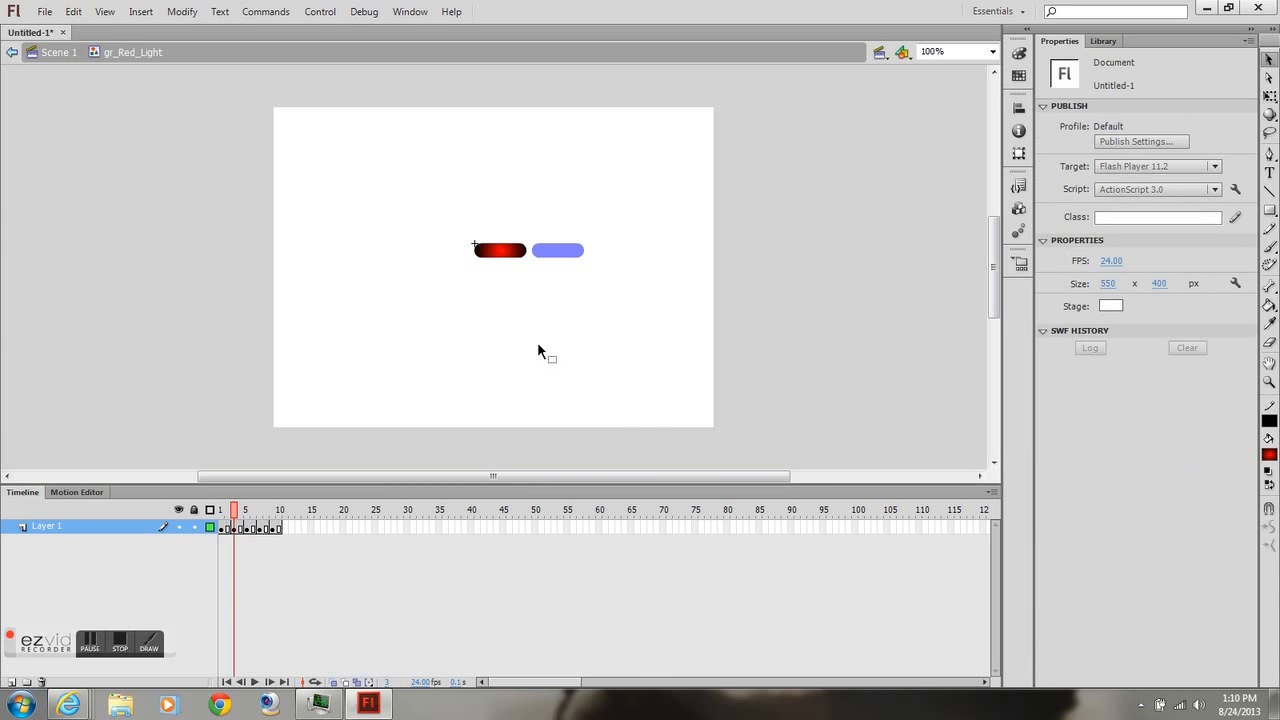
# - Try to shrink the red radial gradient inside the frame 3 light shape with the Gradient Transform tool
pyautogui.press('q')
pyautogui.click(512, 258)
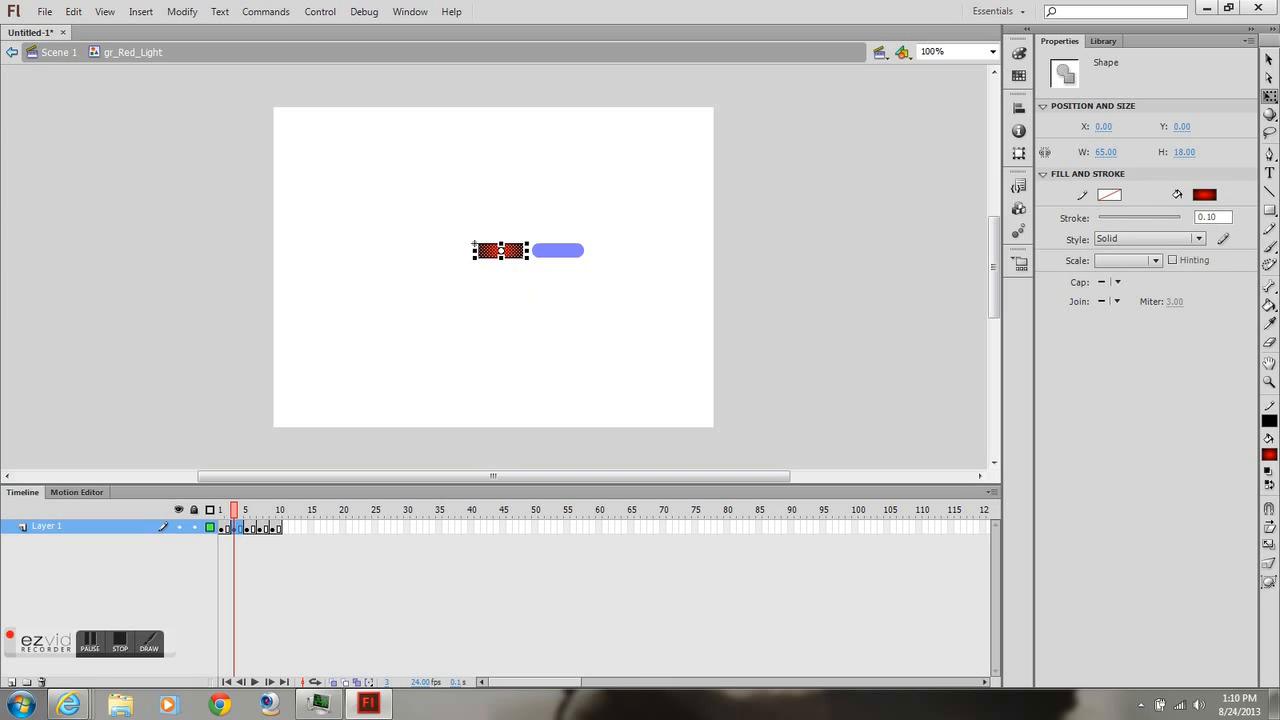
pyautogui.click(1269, 96)
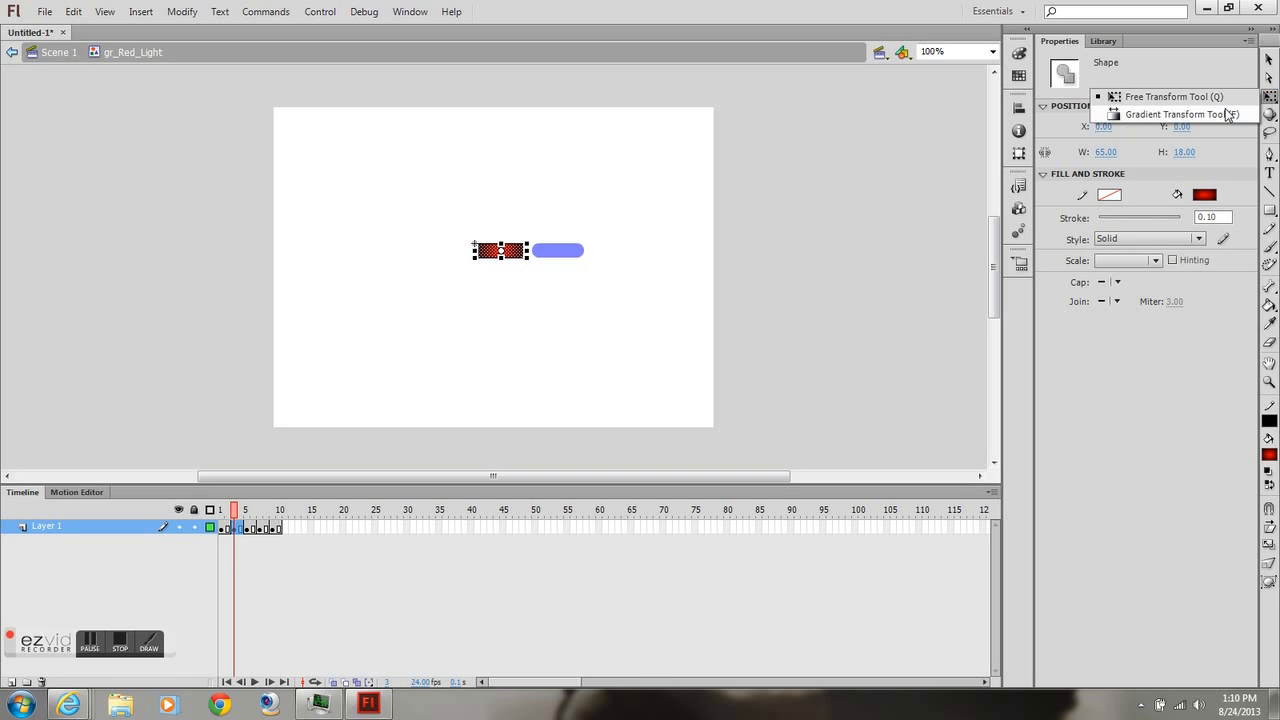
pyautogui.click(1227, 116)
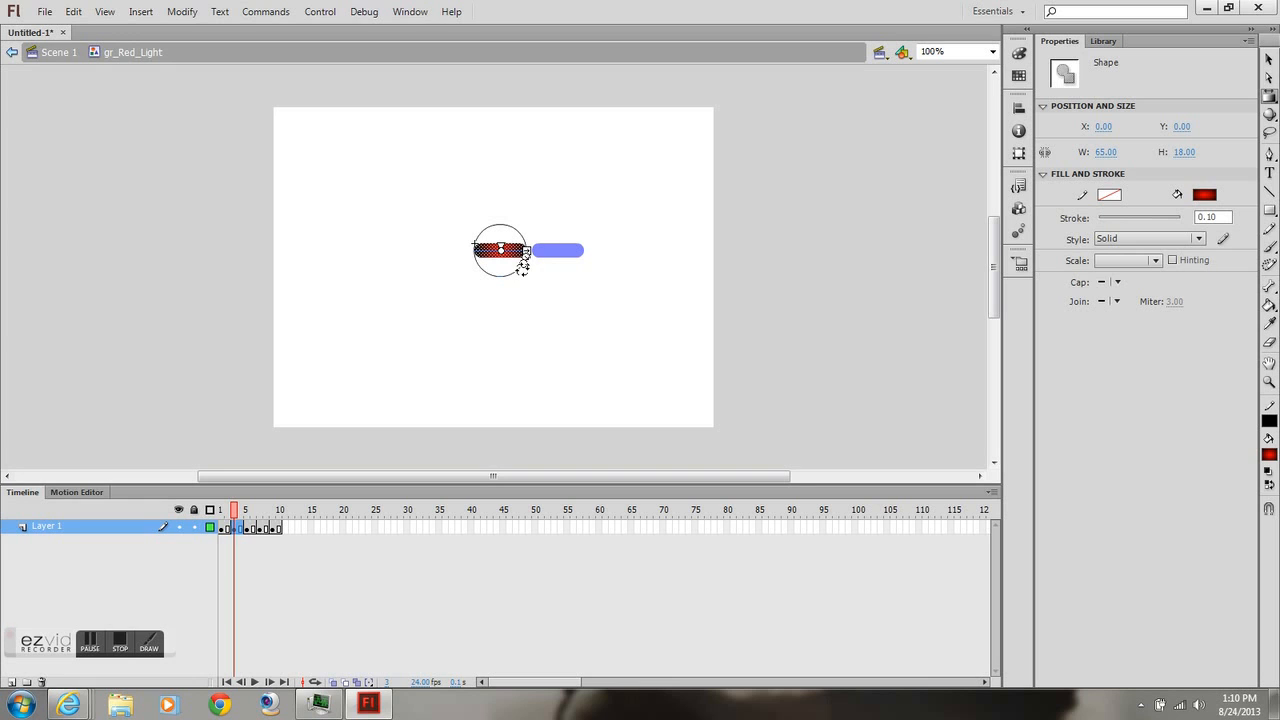
pyautogui.moveTo(526, 256)
pyautogui.mouseDown()
pyautogui.moveTo(545, 250)
pyautogui.moveTo(519, 252)
pyautogui.mouseUp()
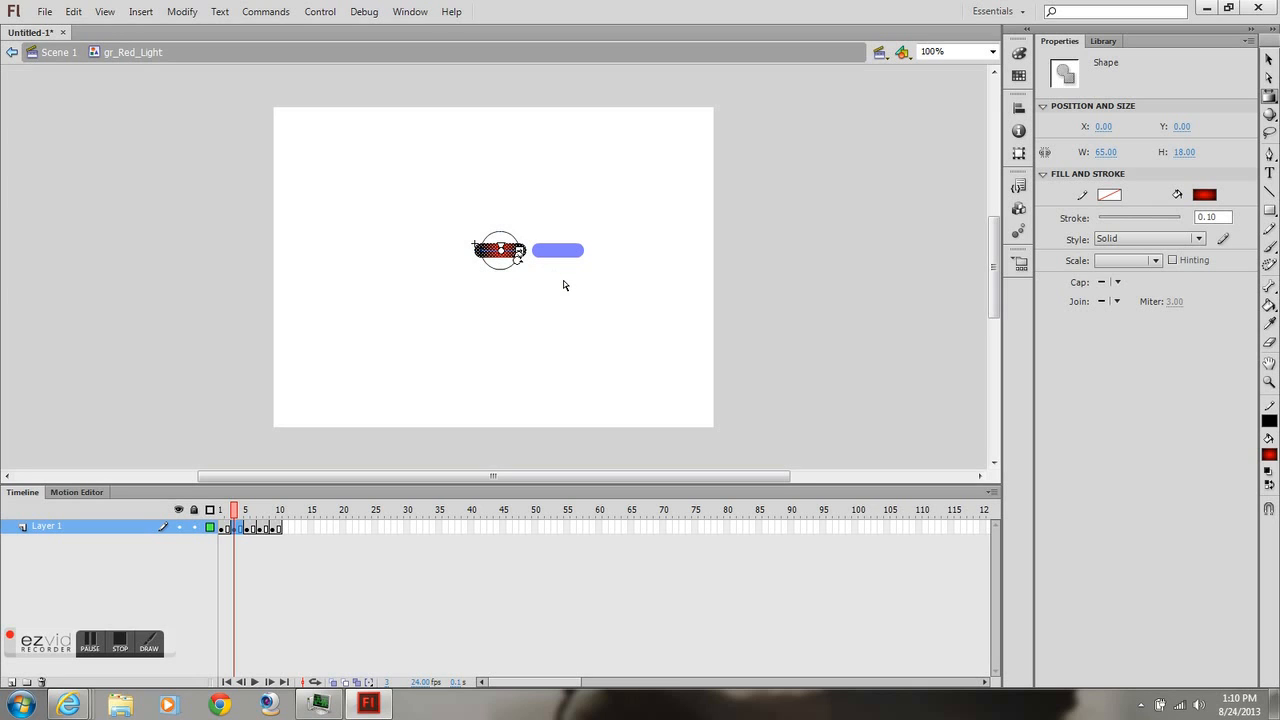
pyautogui.press('q')
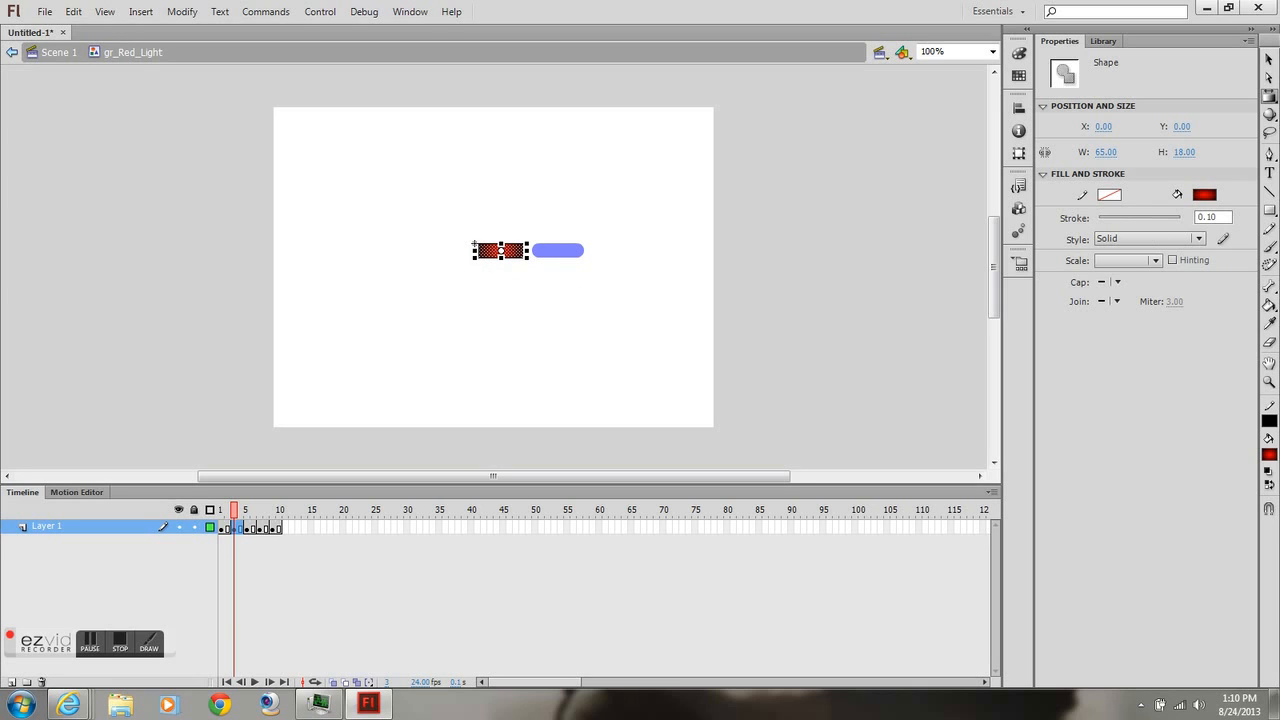
pyautogui.click(512, 256)
pyautogui.click(512, 256)
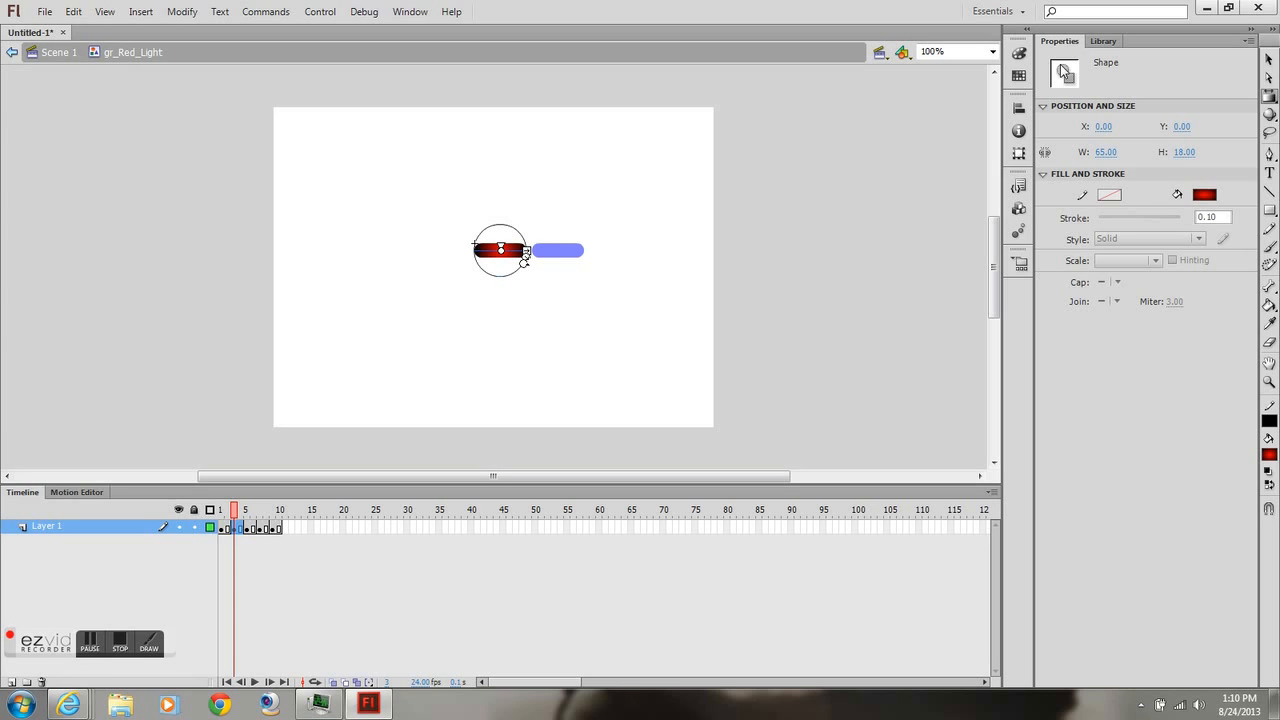
# - Shrink the red radial gradient in the frame 3 light shape and widen it into a flat ellipse spanning the shape
pyautogui.click(993, 53)
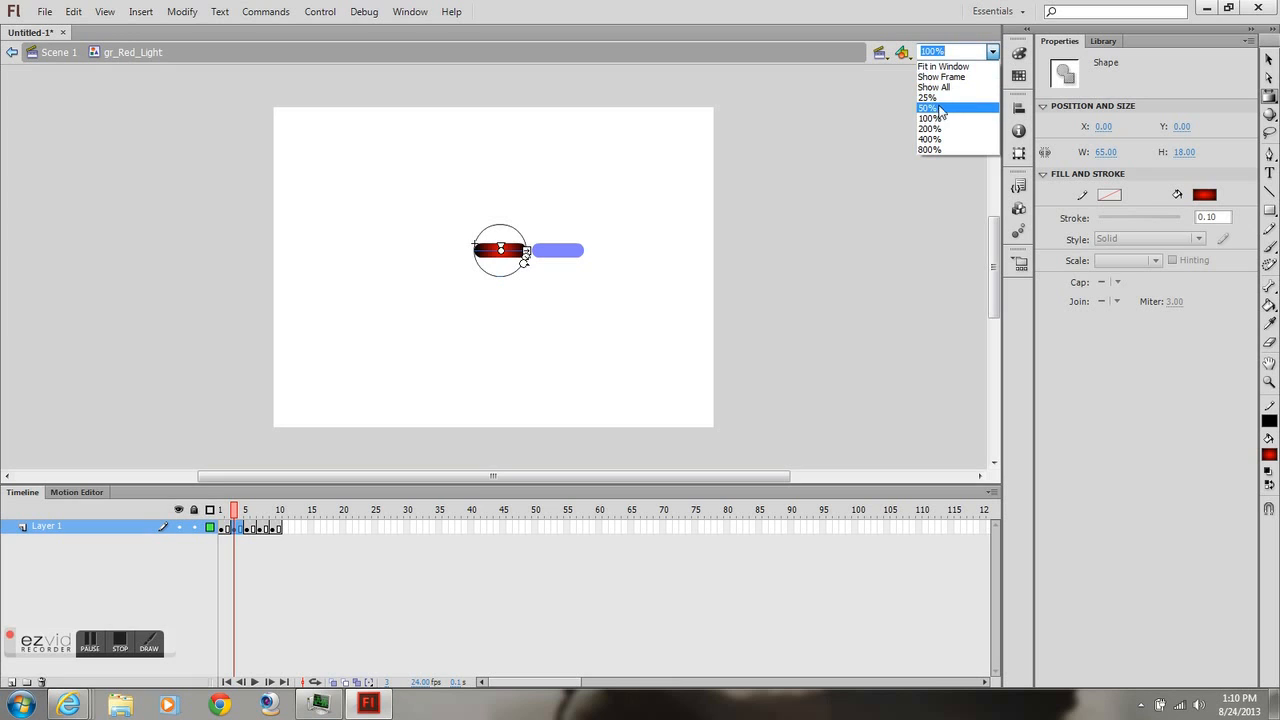
pyautogui.click(935, 97)
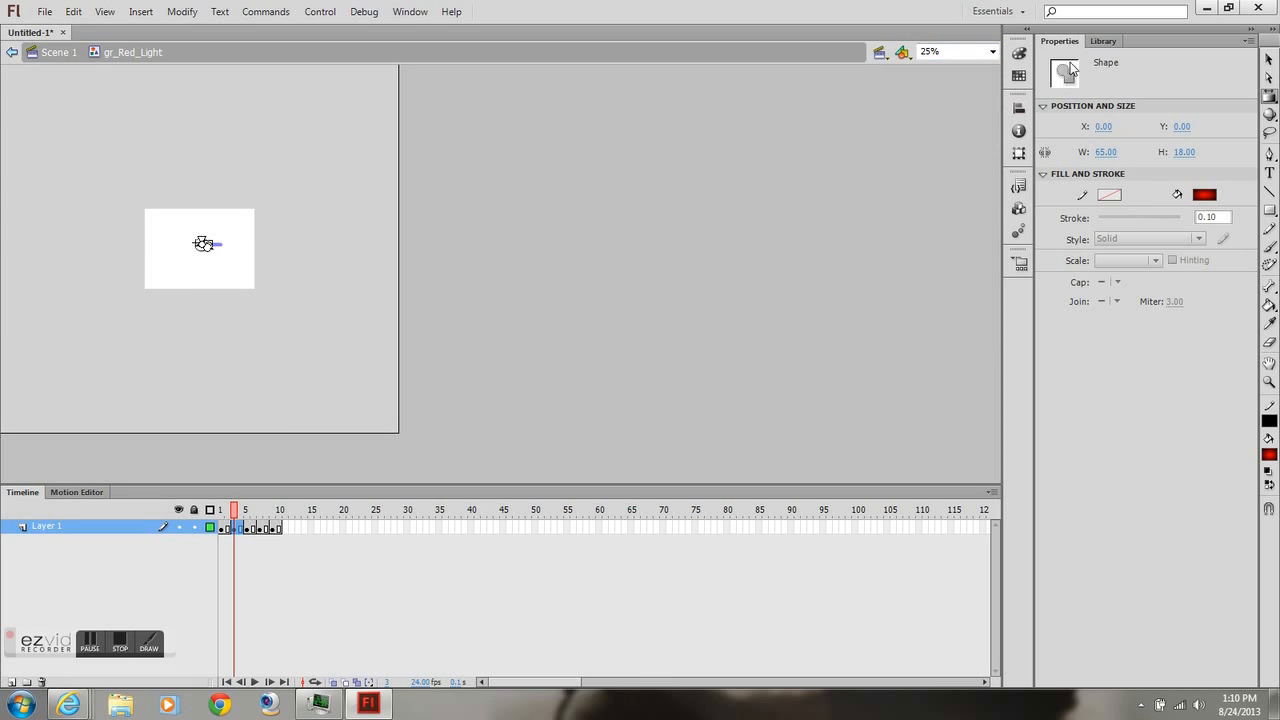
pyautogui.click(993, 52)
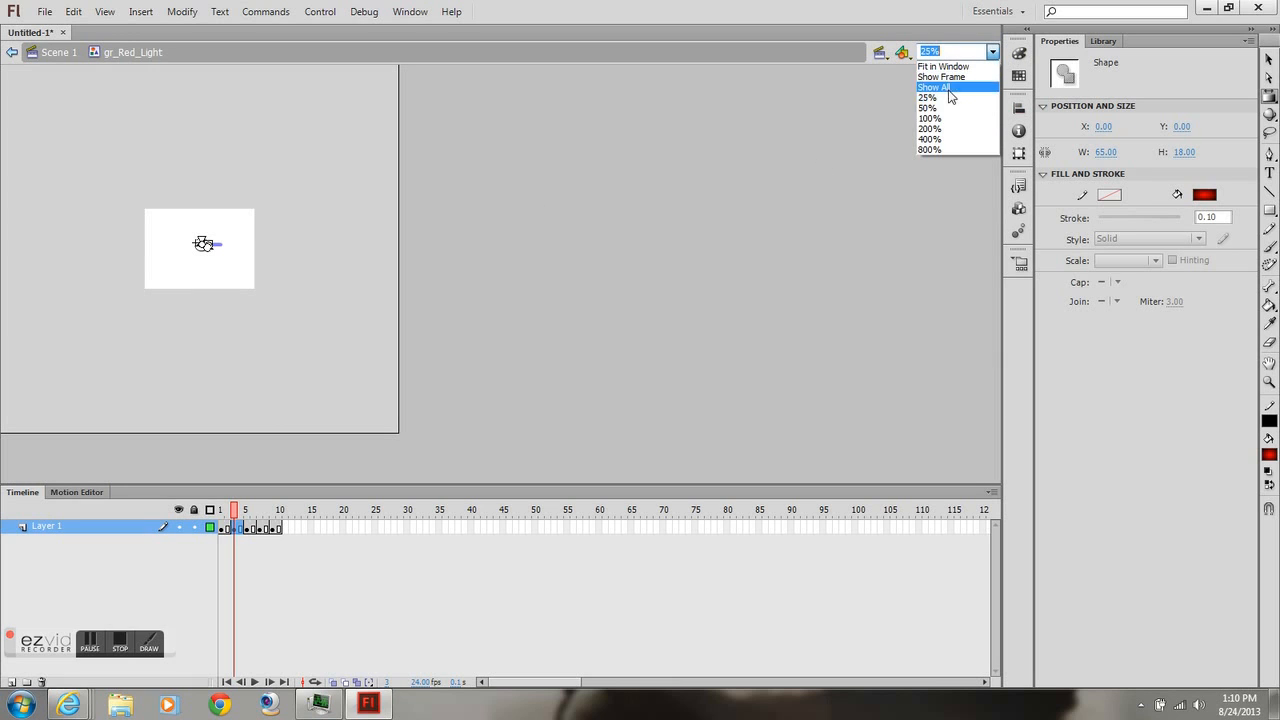
pyautogui.click(930, 139)
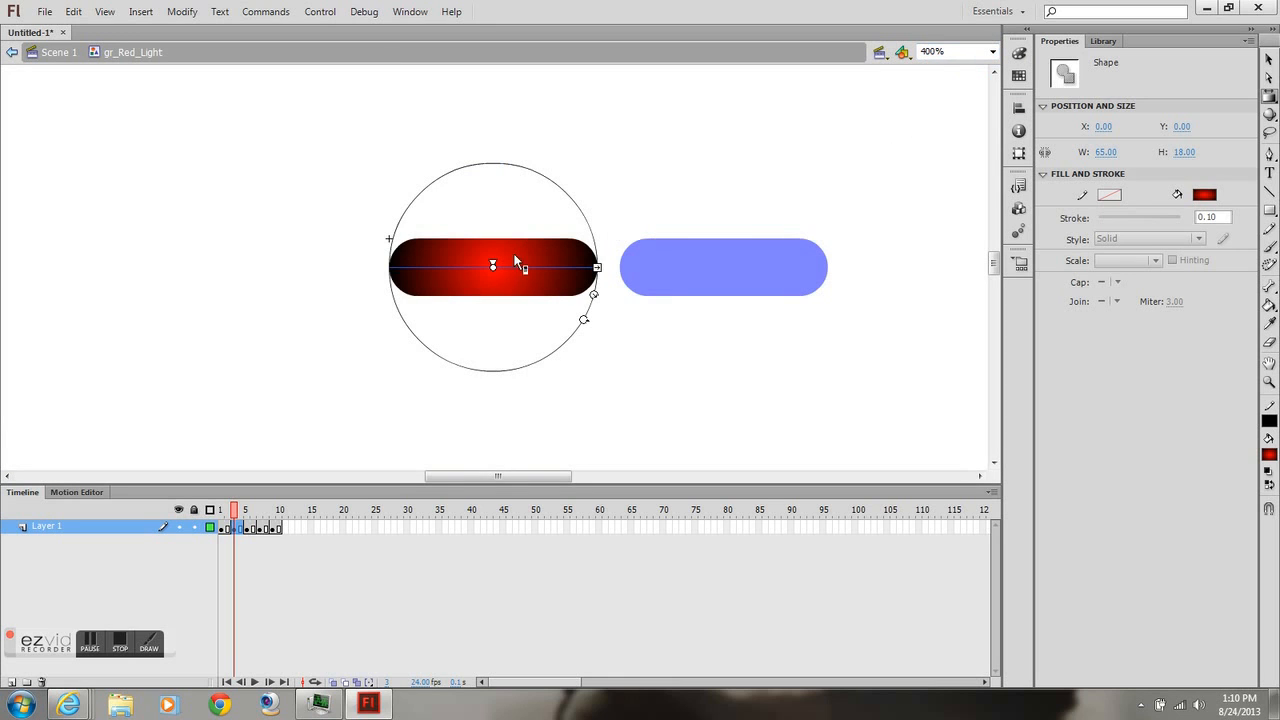
pyautogui.moveTo(595, 295)
pyautogui.mouseDown()
pyautogui.moveTo(583, 262)
pyautogui.moveTo(521, 266)
pyautogui.mouseUp()
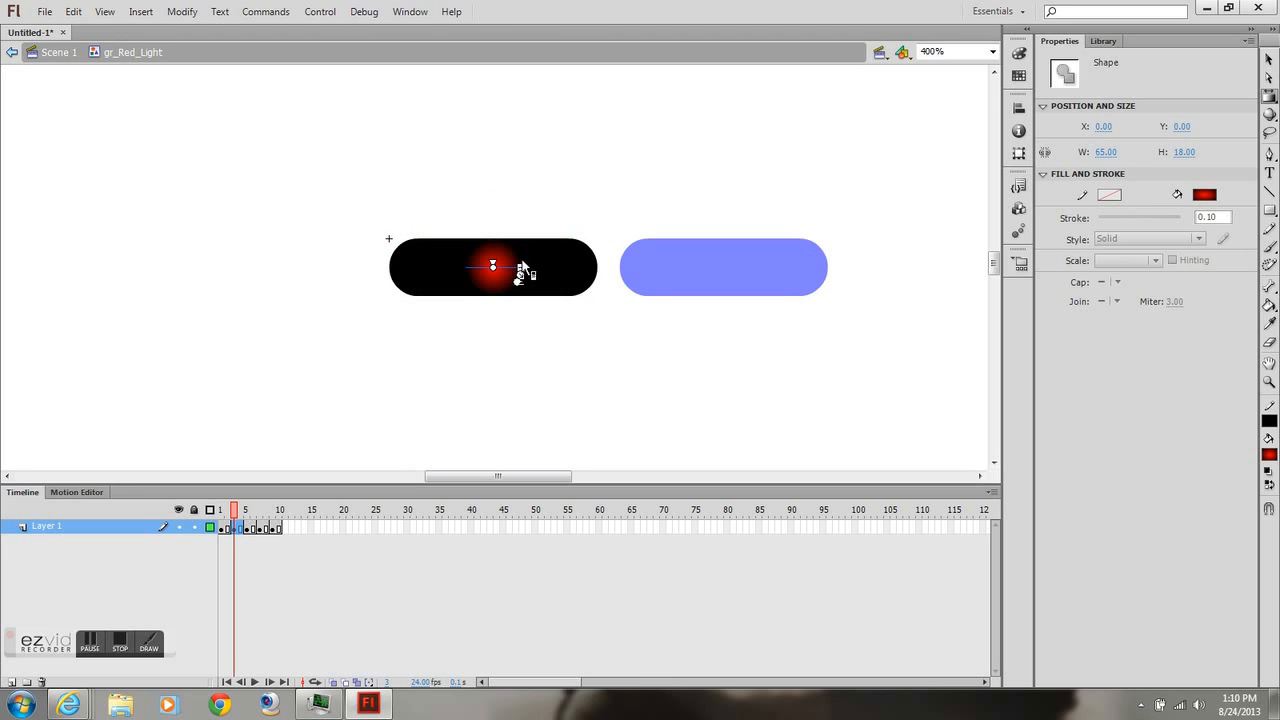
pyautogui.moveTo(522, 269); pyautogui.dragTo(592, 270)
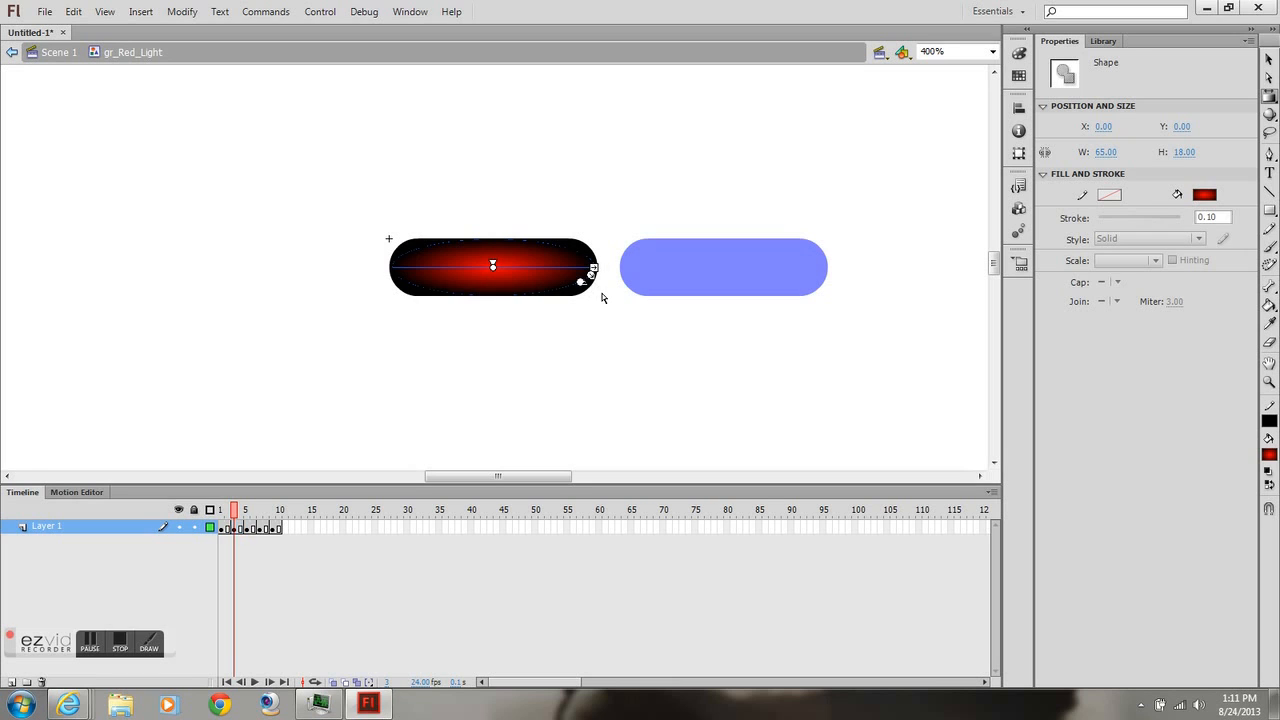
pyautogui.click(602, 297)
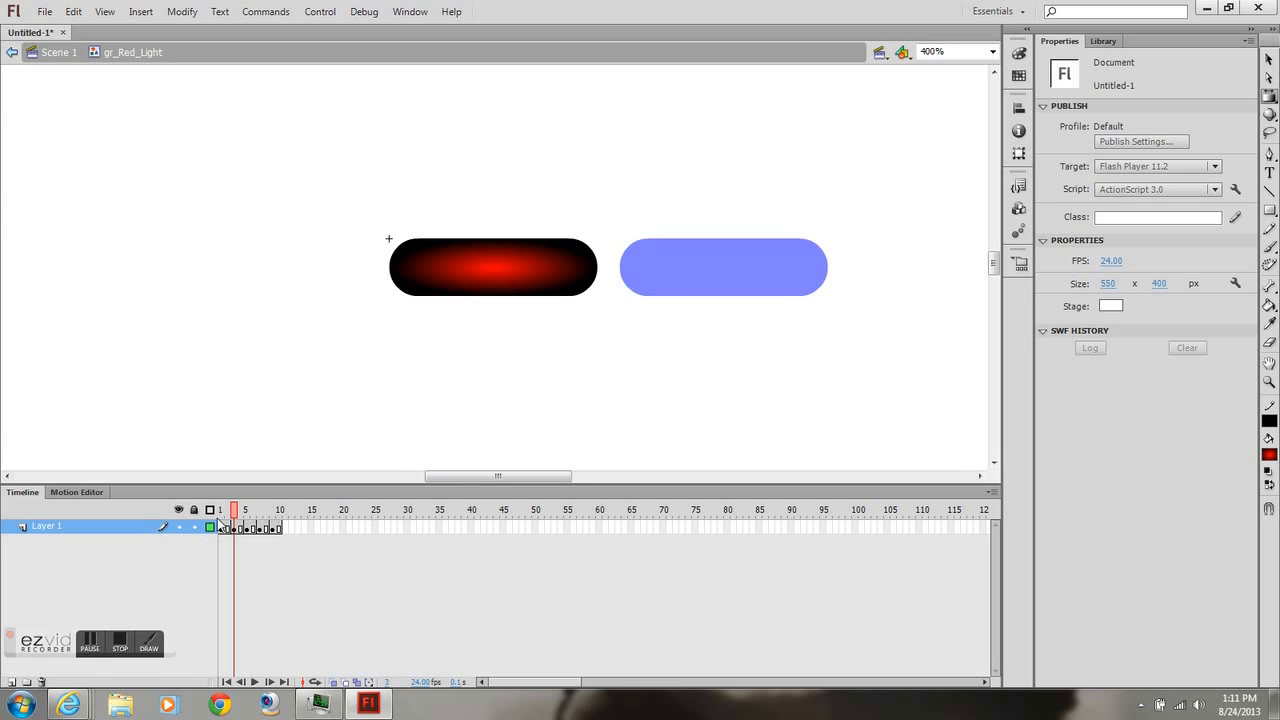
# - Copy the red-gradient keyframe at frame 3 and paste it over frame 7 of Layer 1
pyautogui.moveTo(237, 516)
pyautogui.mouseDown()
pyautogui.moveTo(222, 526)
pyautogui.moveTo(254, 528)
pyautogui.moveTo(240, 538)
pyautogui.mouseUp()
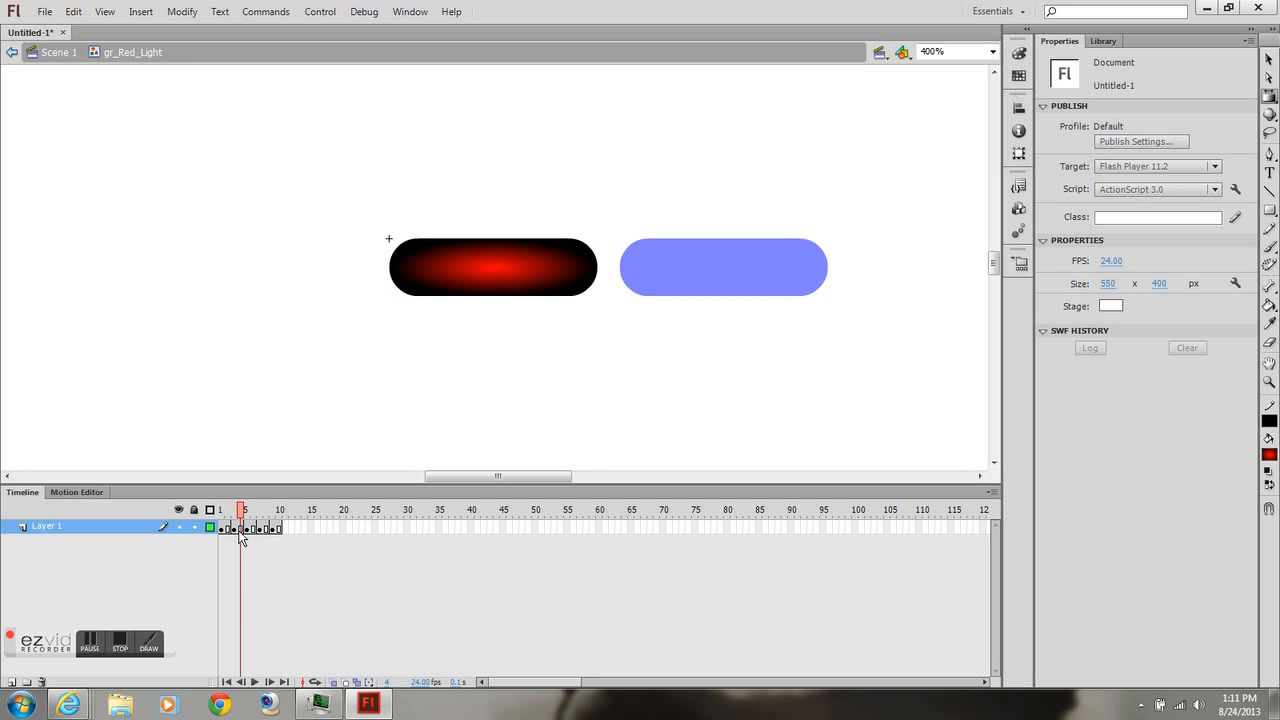
pyautogui.rightClick(237, 529)
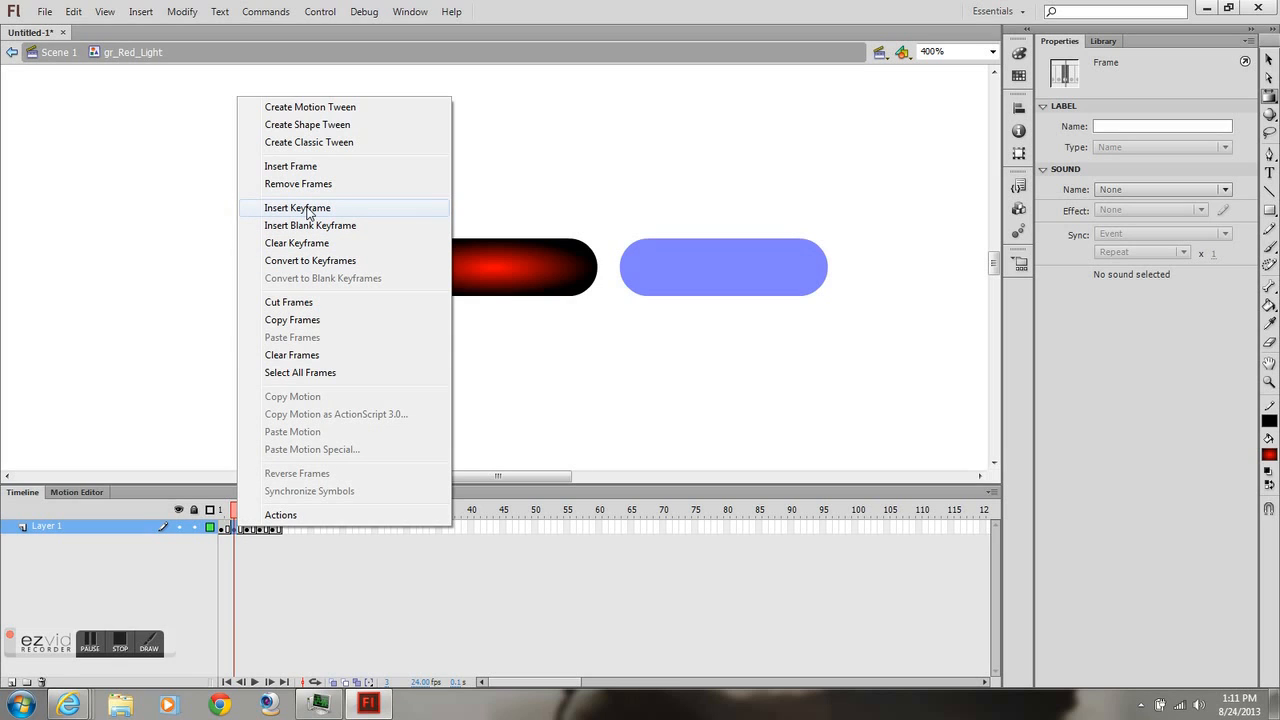
pyautogui.click(290, 320)
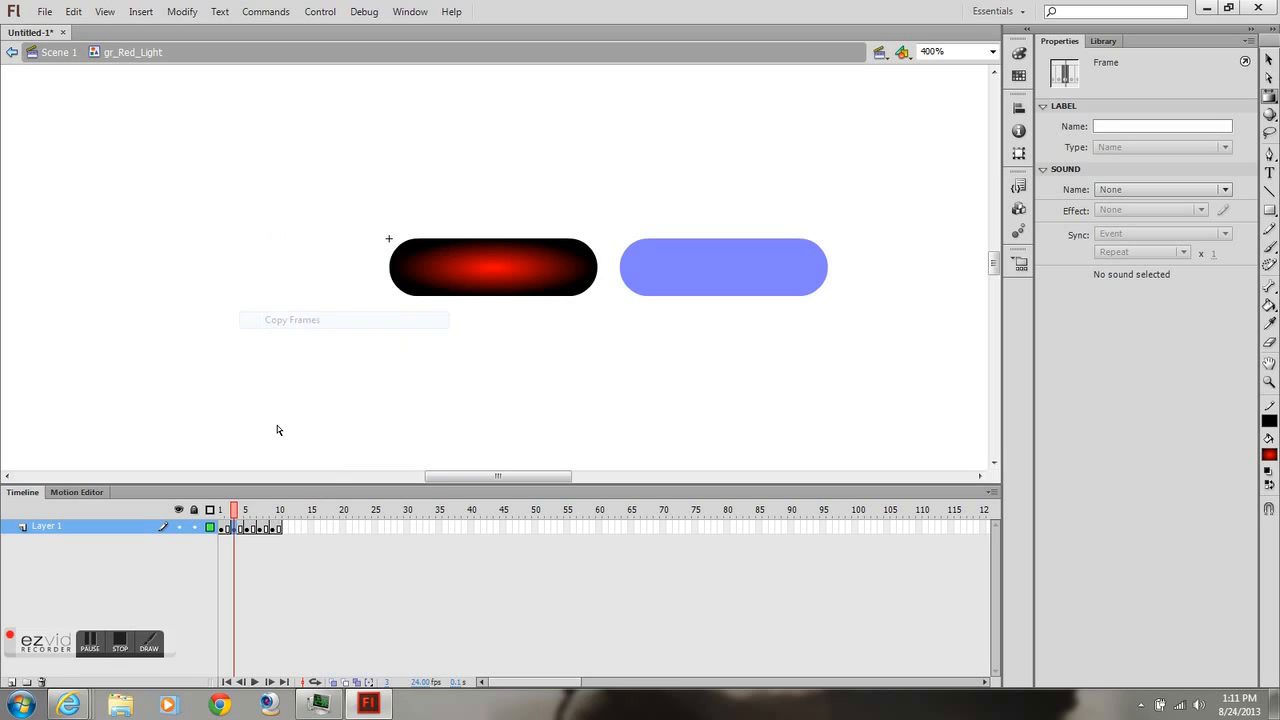
pyautogui.click(223, 511)
pyautogui.moveTo(223, 511); pyautogui.dragTo(255, 517)
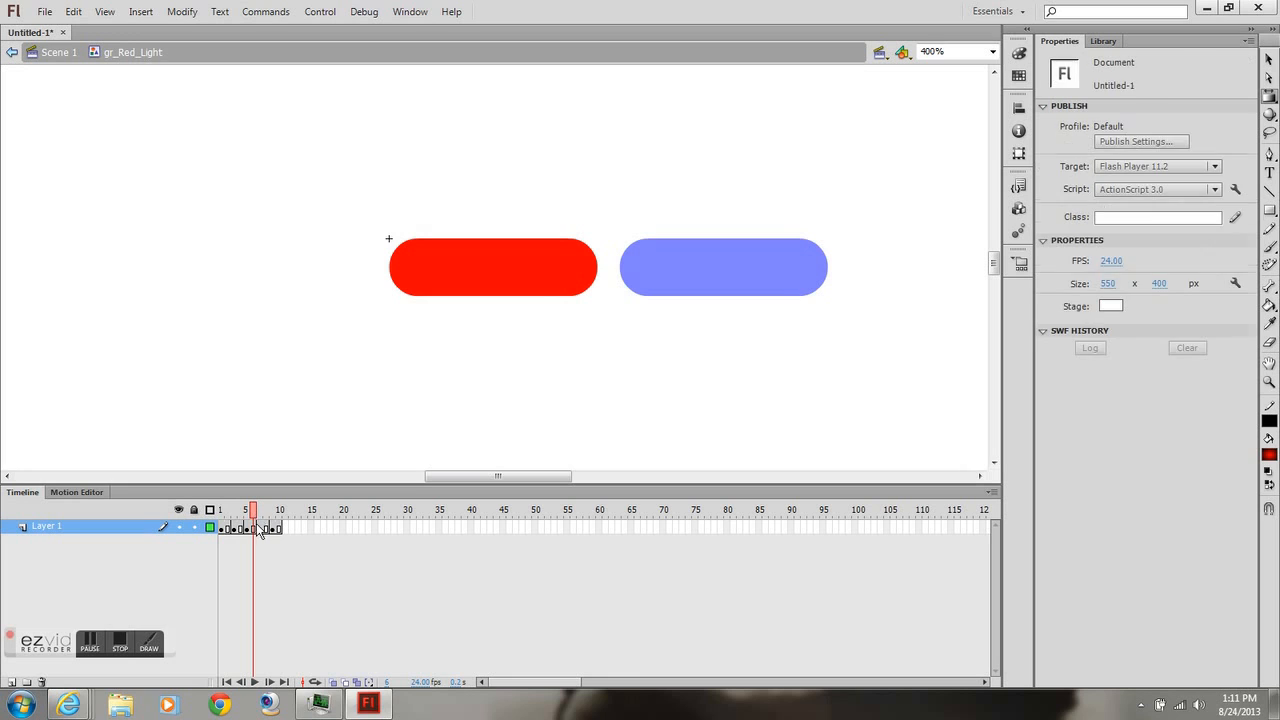
pyautogui.click(260, 529)
pyautogui.moveTo(260, 512)
pyautogui.mouseDown()
pyautogui.moveTo(242, 515)
pyautogui.moveTo(262, 527)
pyautogui.mouseUp()
pyautogui.rightClick(262, 527)
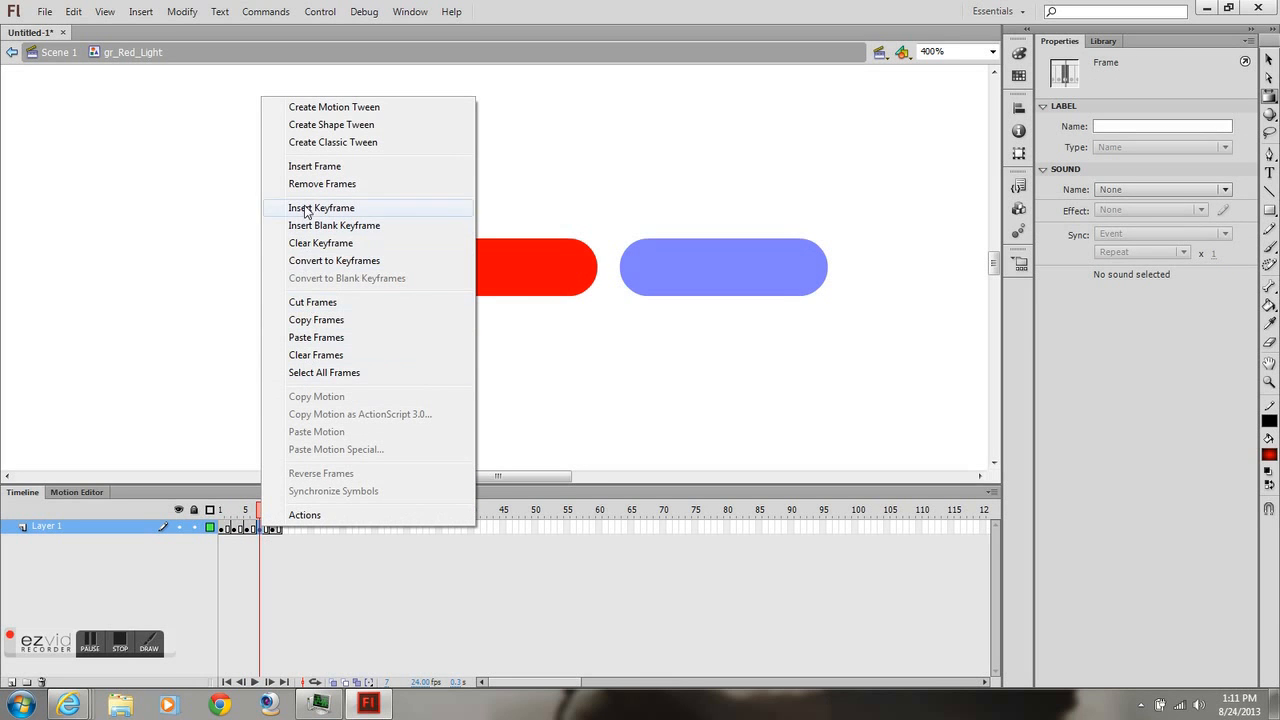
pyautogui.click(314, 337)
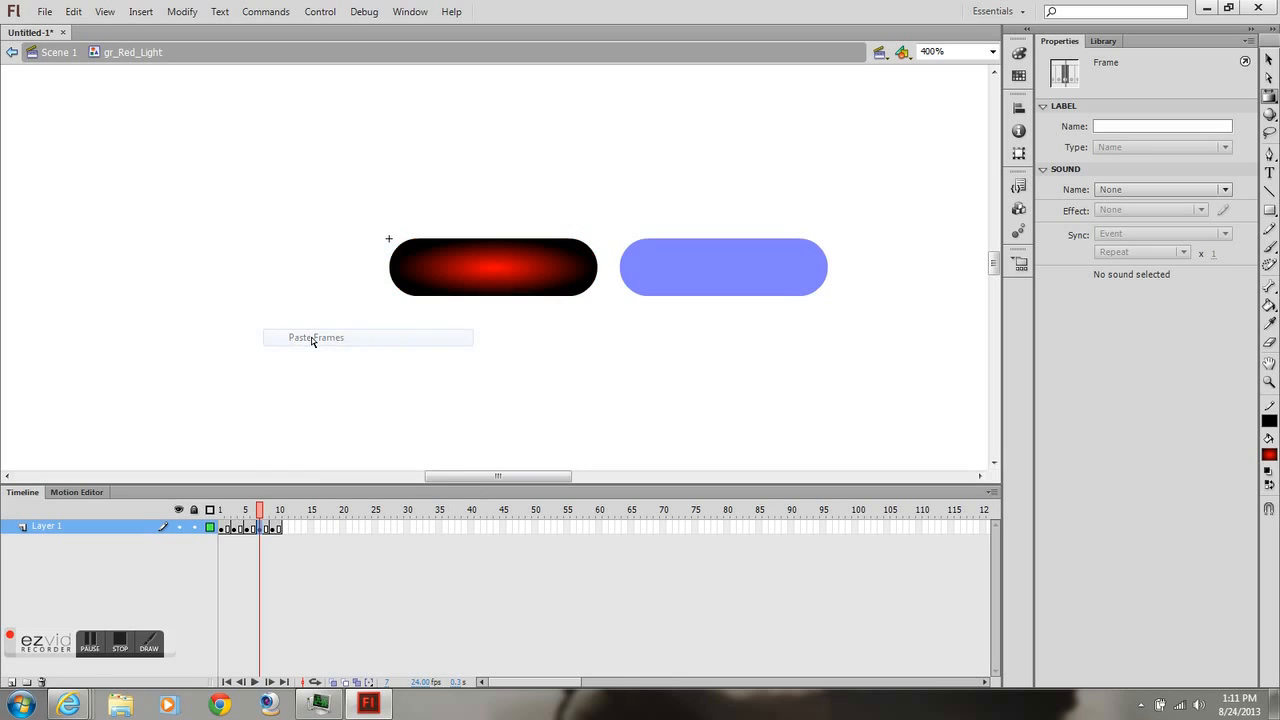
# - Change the fill of the light shape at frame 9 to solid black
pyautogui.click(272, 526)
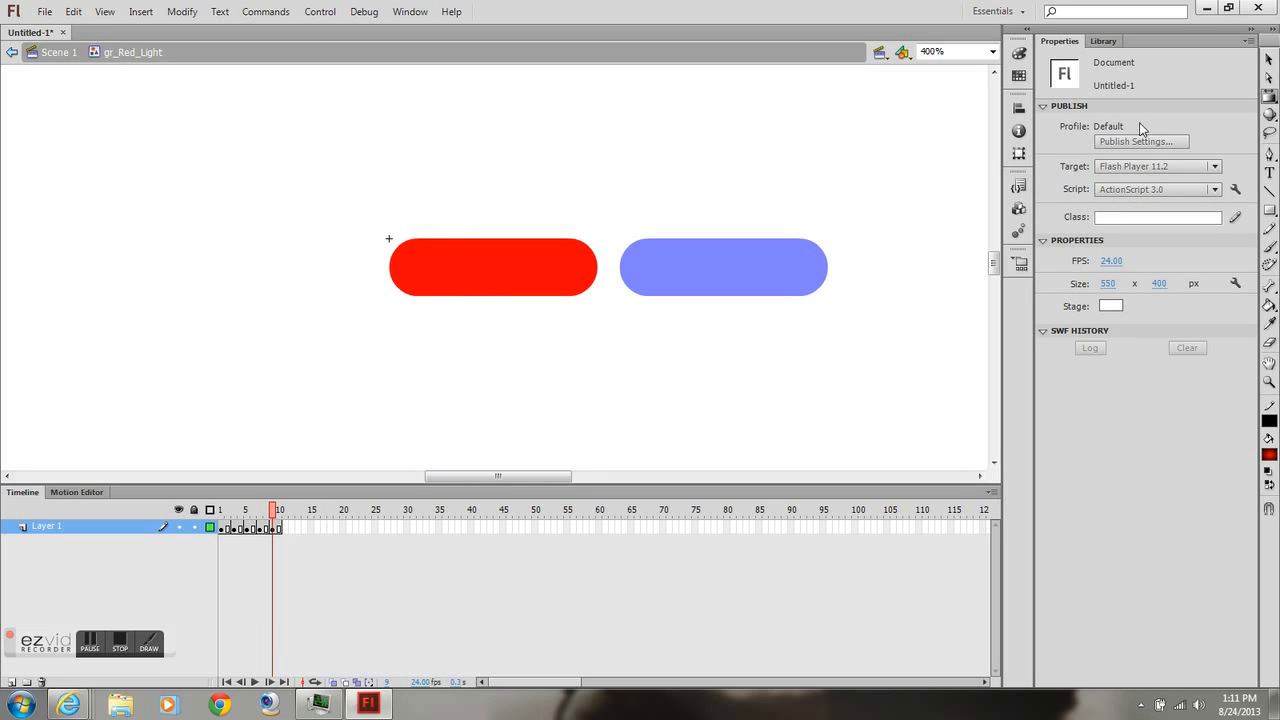
pyautogui.click(1269, 59)
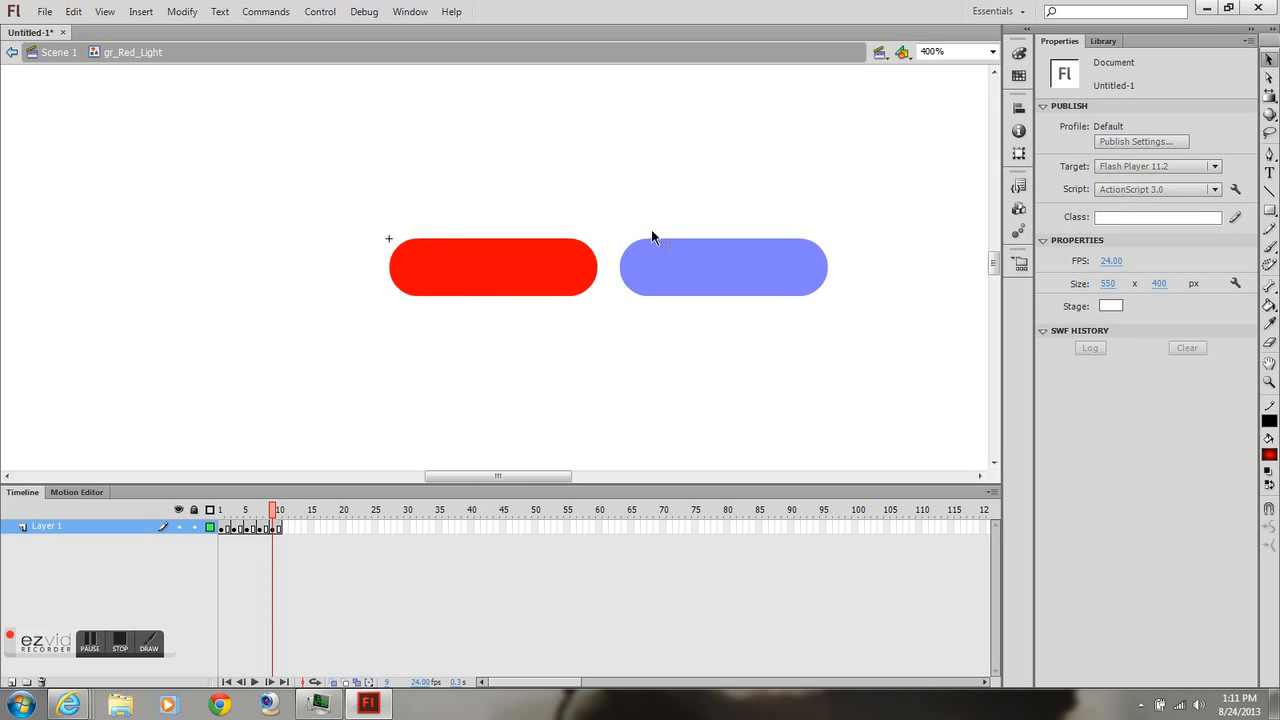
pyautogui.click(538, 262)
pyautogui.click(1269, 455)
pyautogui.click(1045, 487)
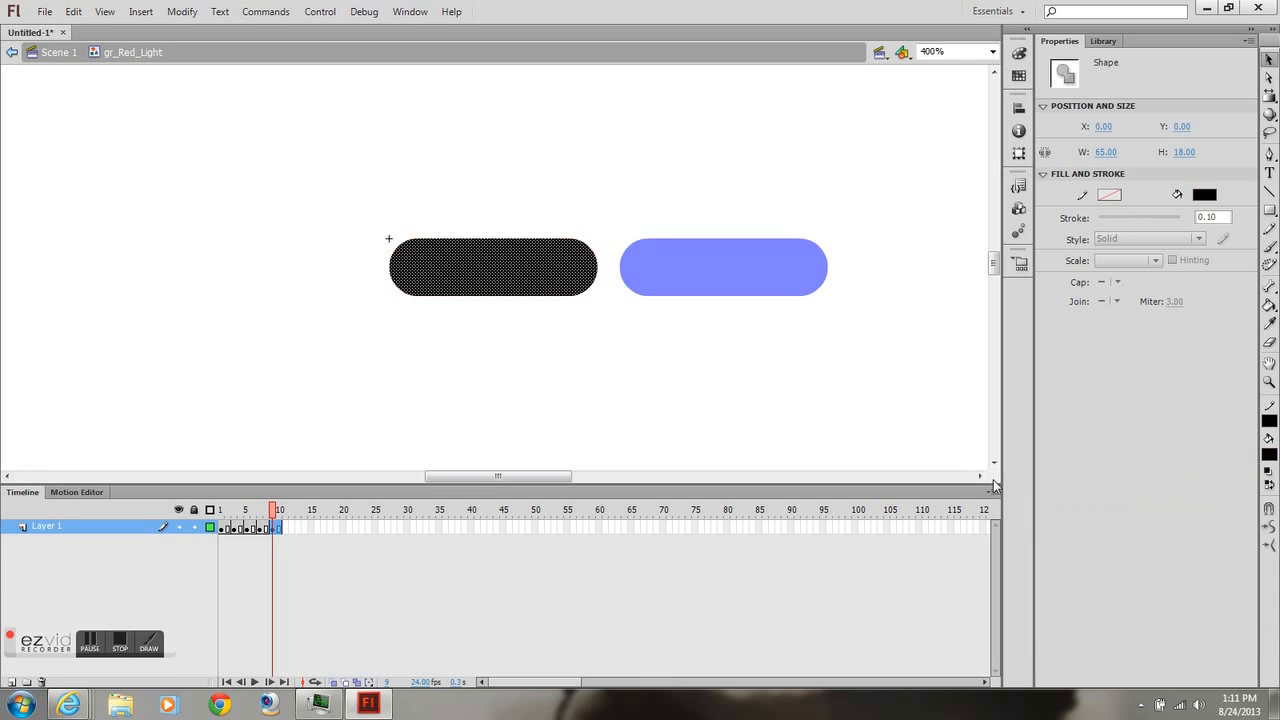
# - Play the red light symbol's animation from frame 1
pyautogui.moveTo(277, 510); pyautogui.dragTo(208, 540)
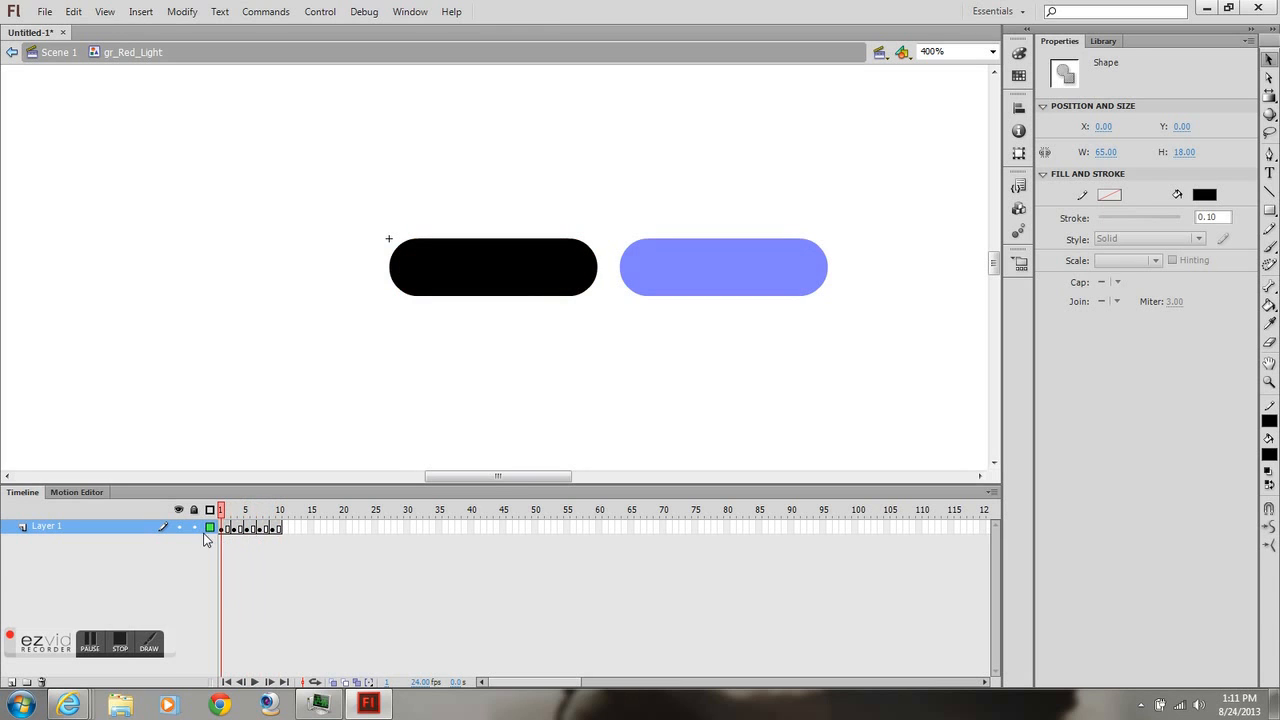
pyautogui.click(254, 682)
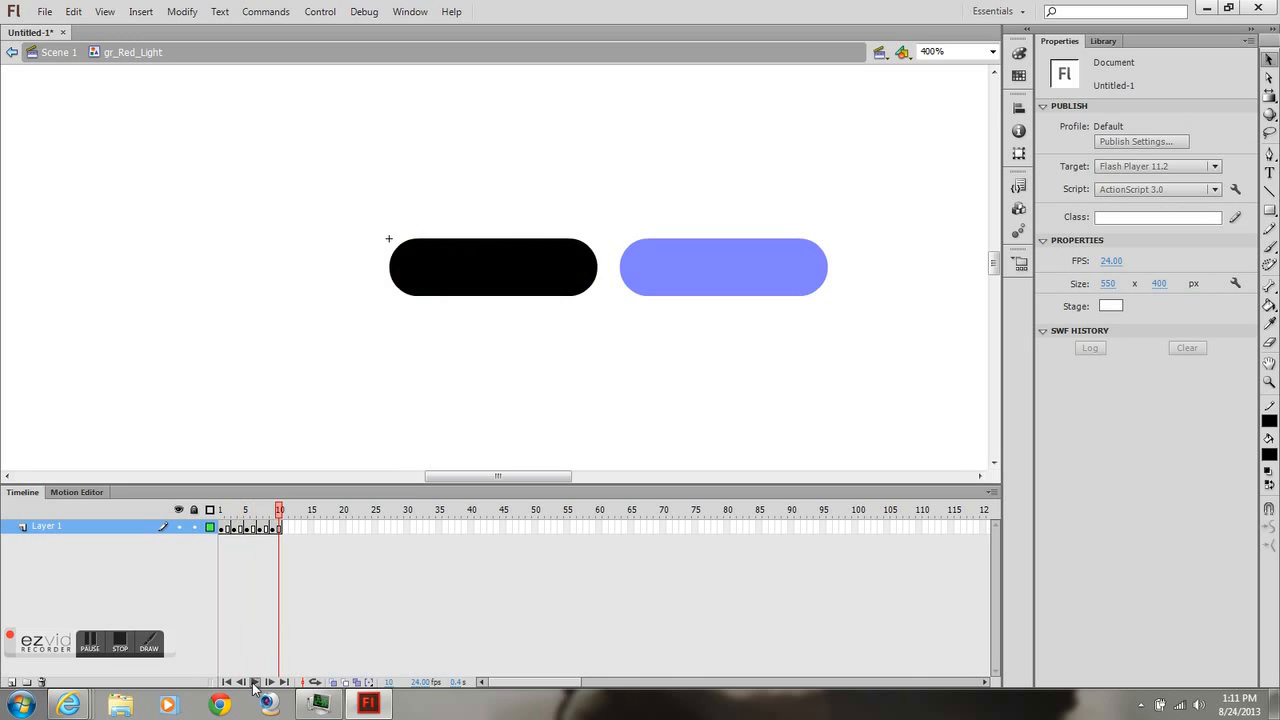
pyautogui.click(254, 682)
# - Return to Scene 1 and insert a keyframe at frame 21 of Layer 2
pyautogui.click(69, 54)
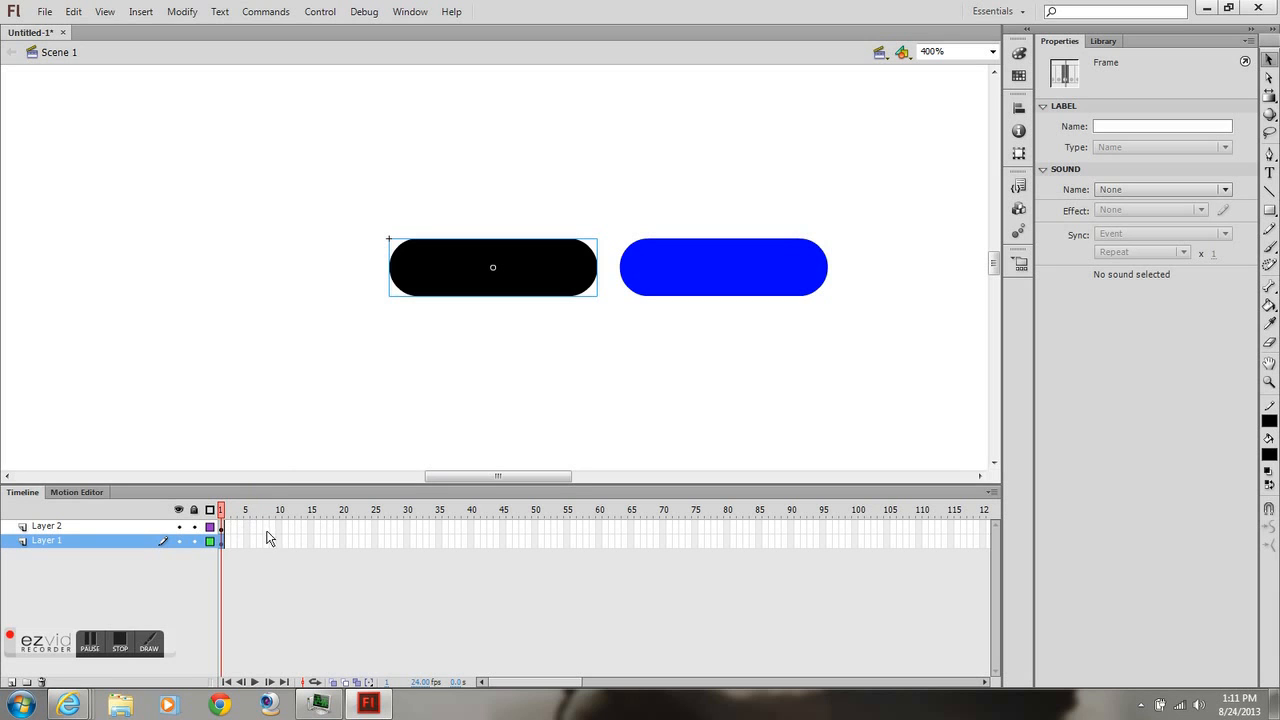
pyautogui.rightClick(348, 527)
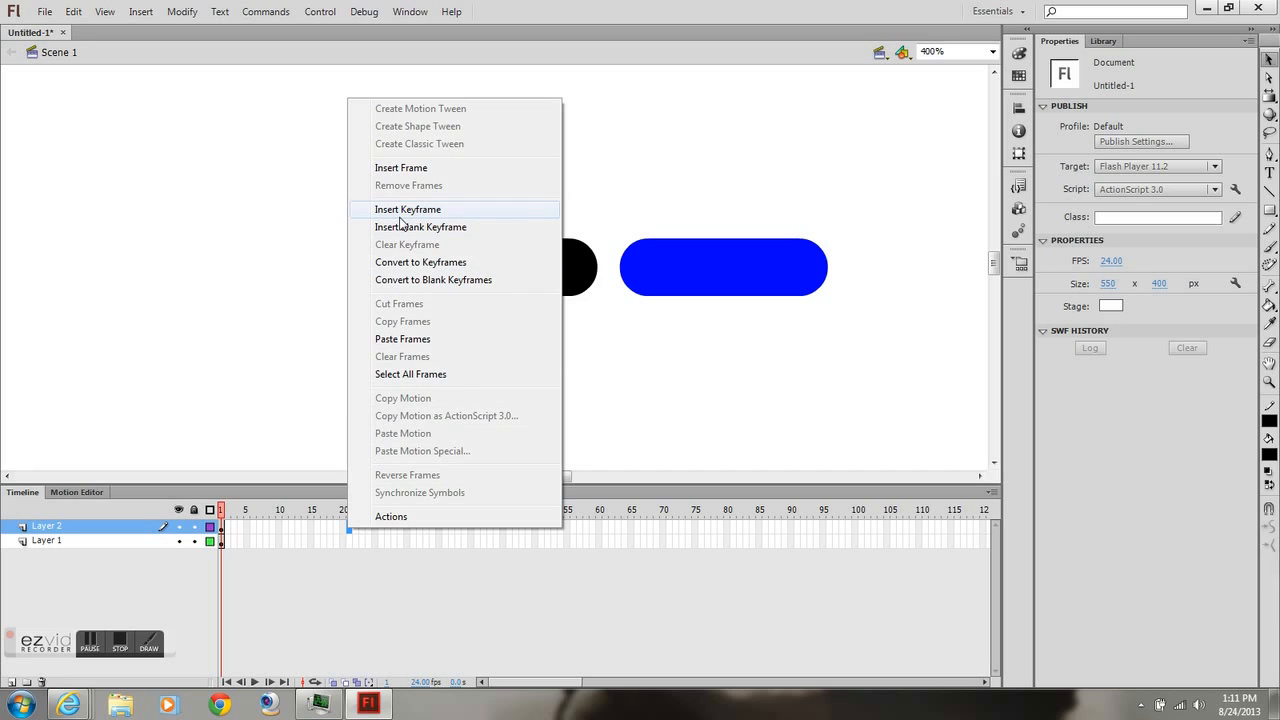
pyautogui.click(405, 227)
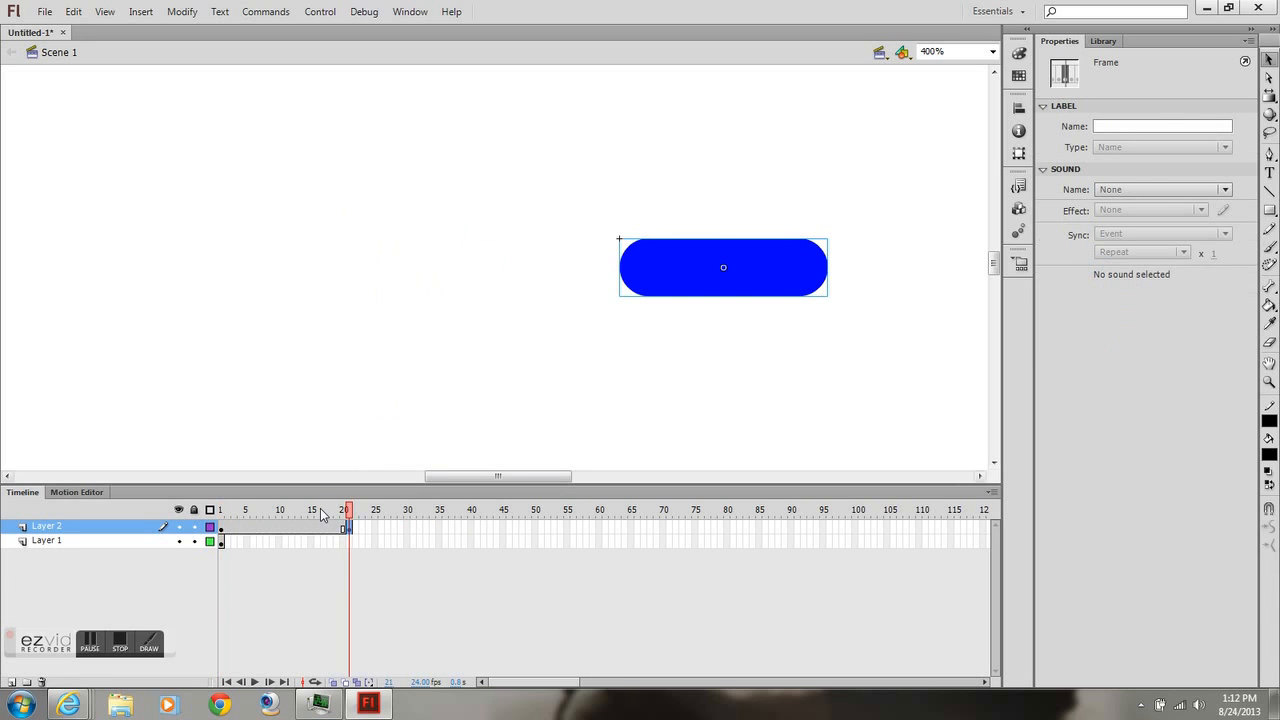
# - Test the movie from frame 1 and close the preview
pyautogui.moveTo(310, 511); pyautogui.dragTo(219, 523)
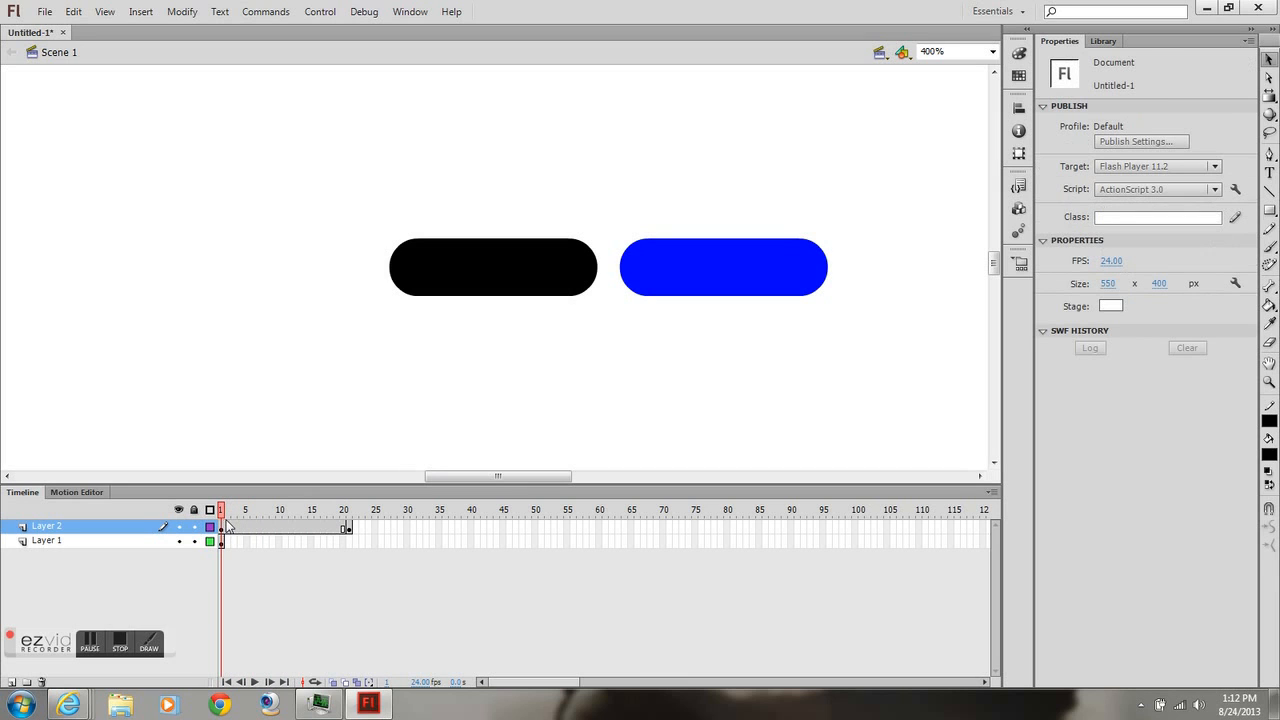
pyautogui.hotkey('ctrl', 'Return')
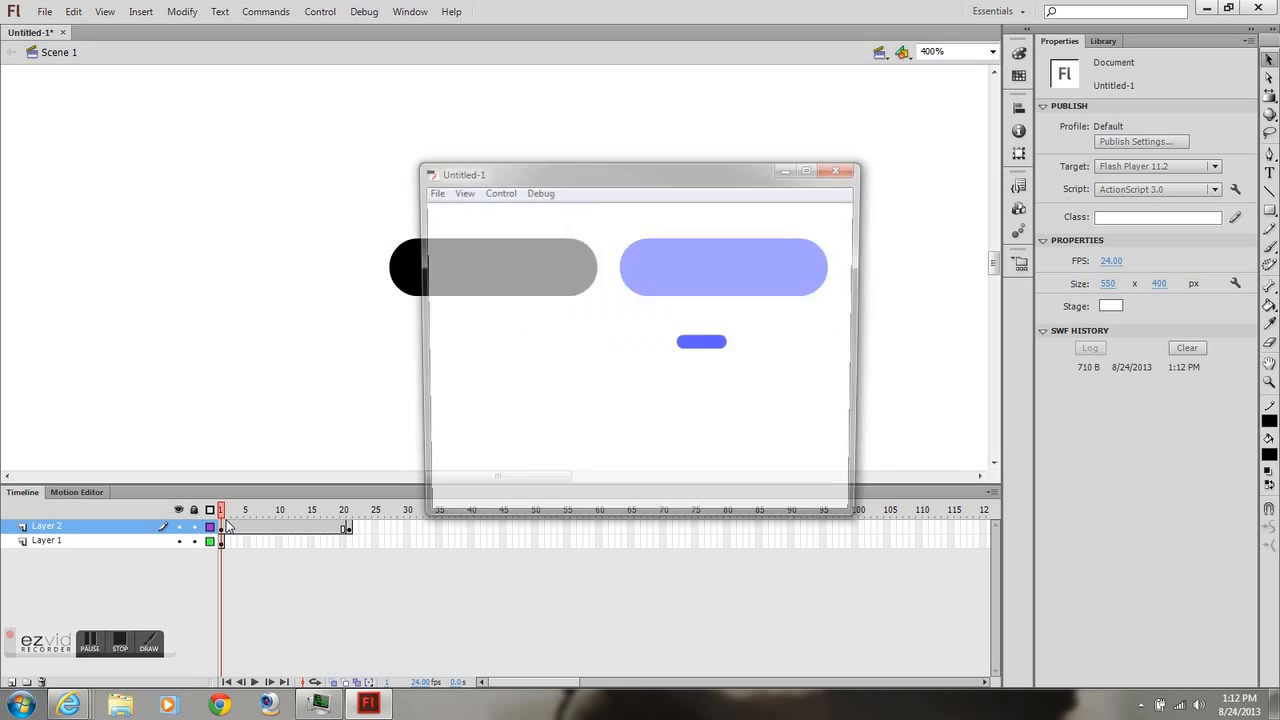
pyautogui.click(841, 168)
# - Check the red light symbol's frames, return to Scene 1, and keep the instance's looping option at Loop
pyautogui.click(474, 262)
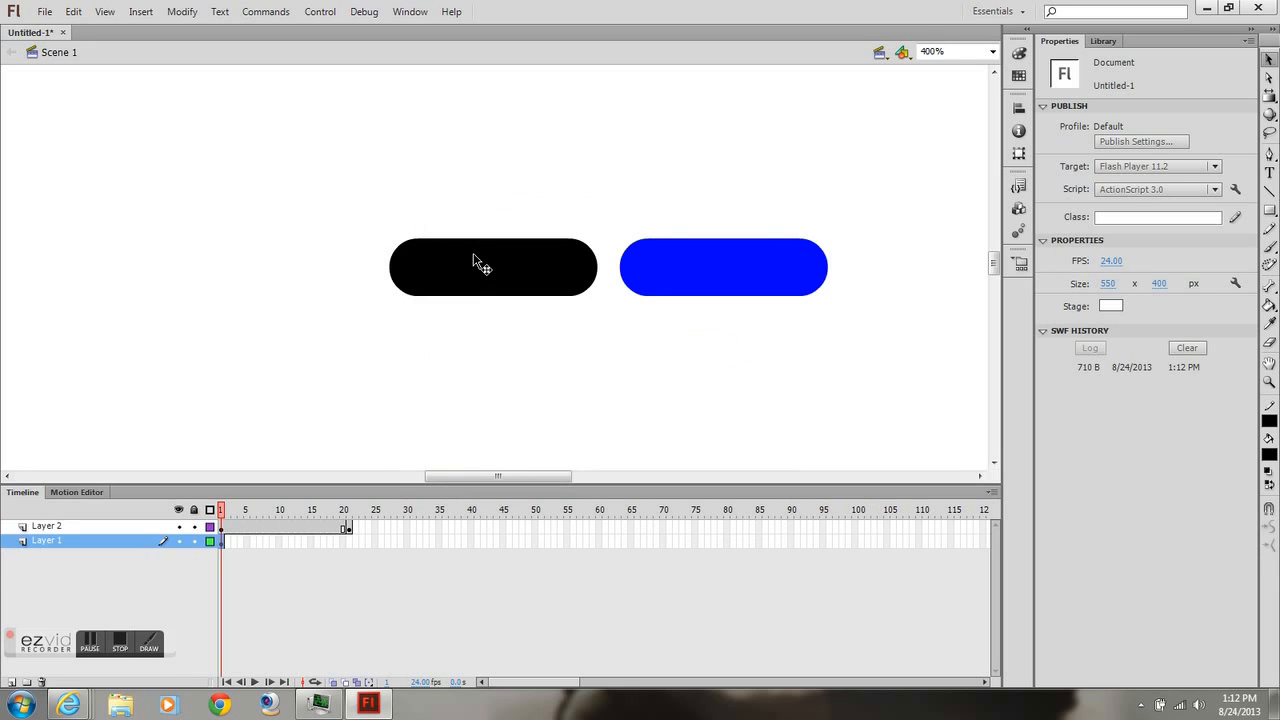
pyautogui.doubleClick(474, 263)
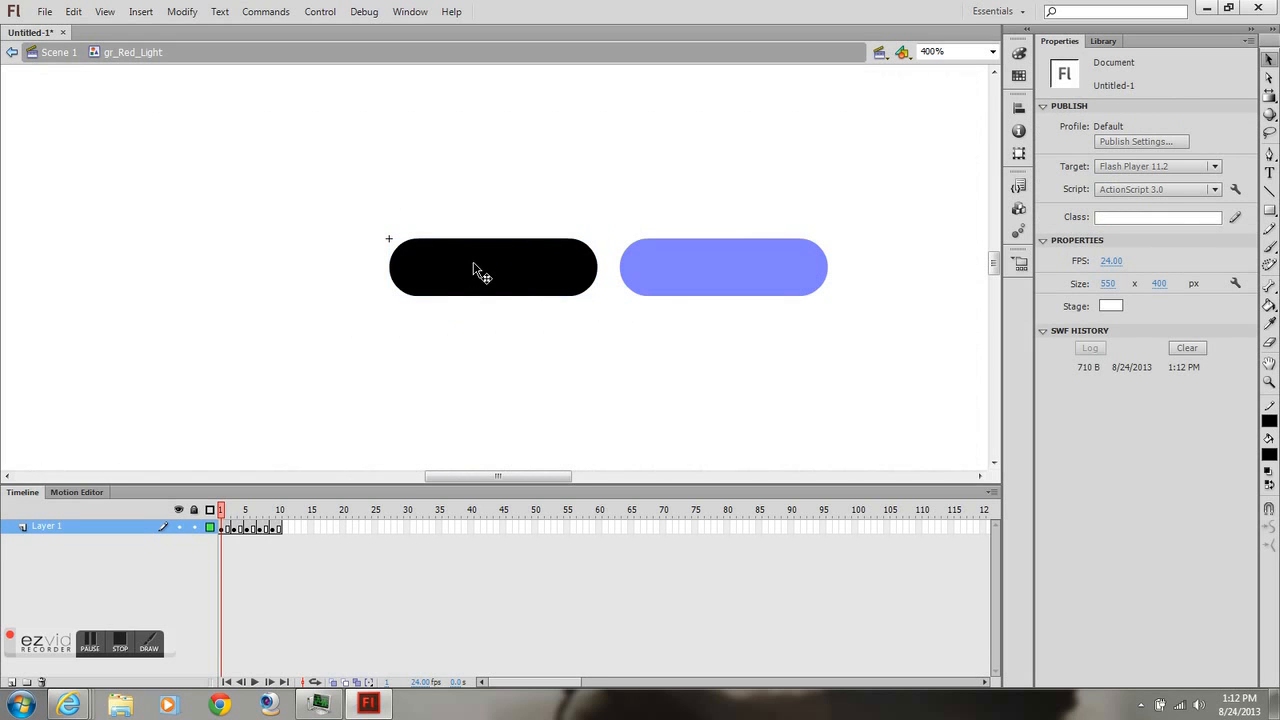
pyautogui.moveTo(226, 512); pyautogui.dragTo(190, 521)
pyautogui.click(73, 57)
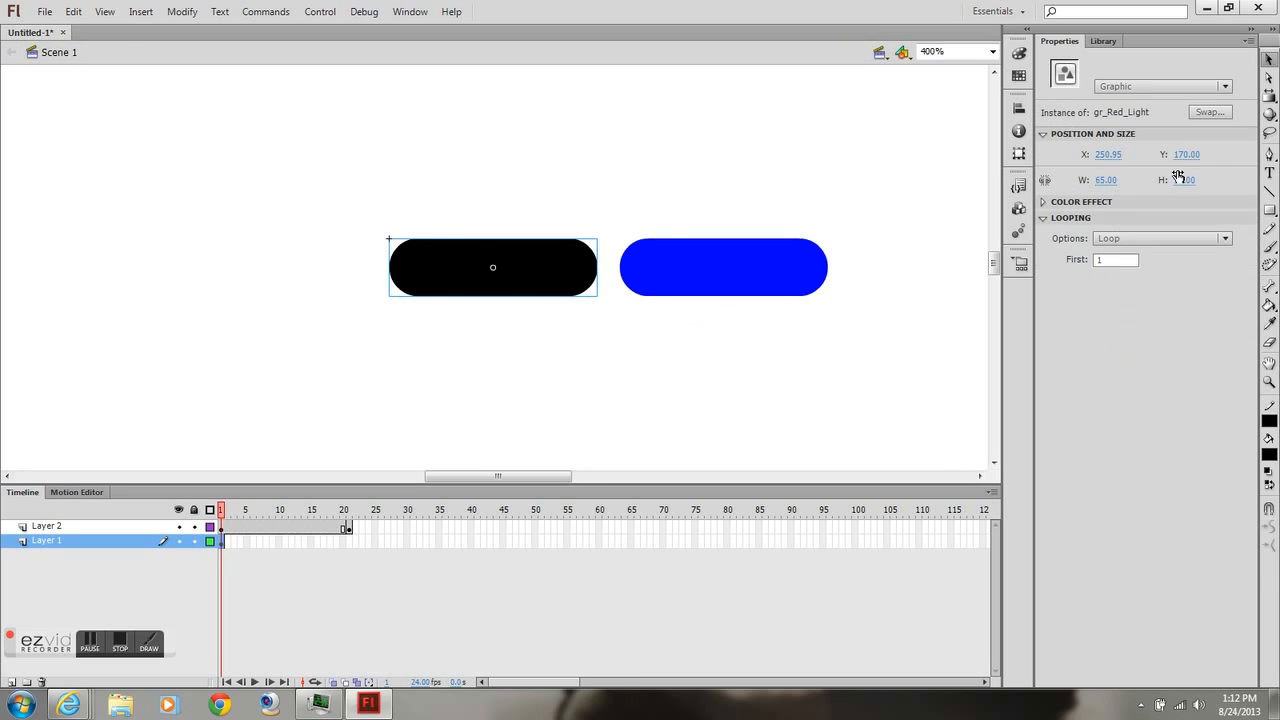
pyautogui.click(1132, 240)
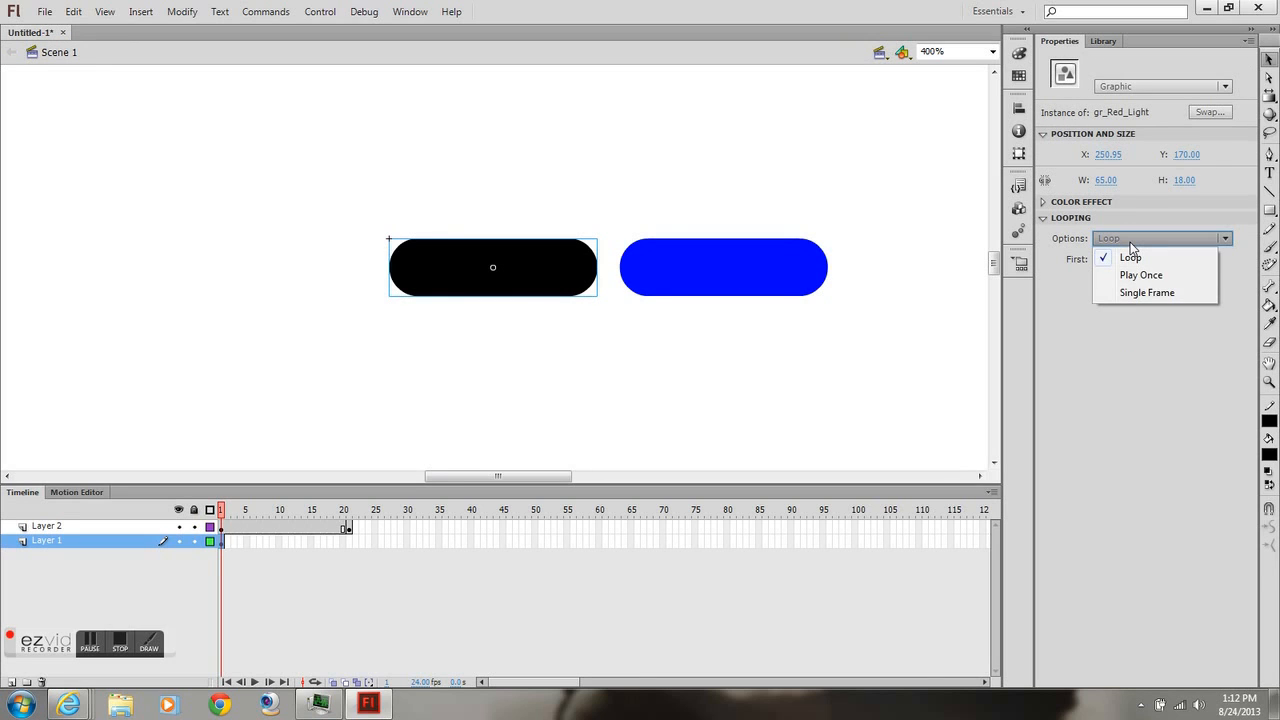
pyautogui.click(1130, 257)
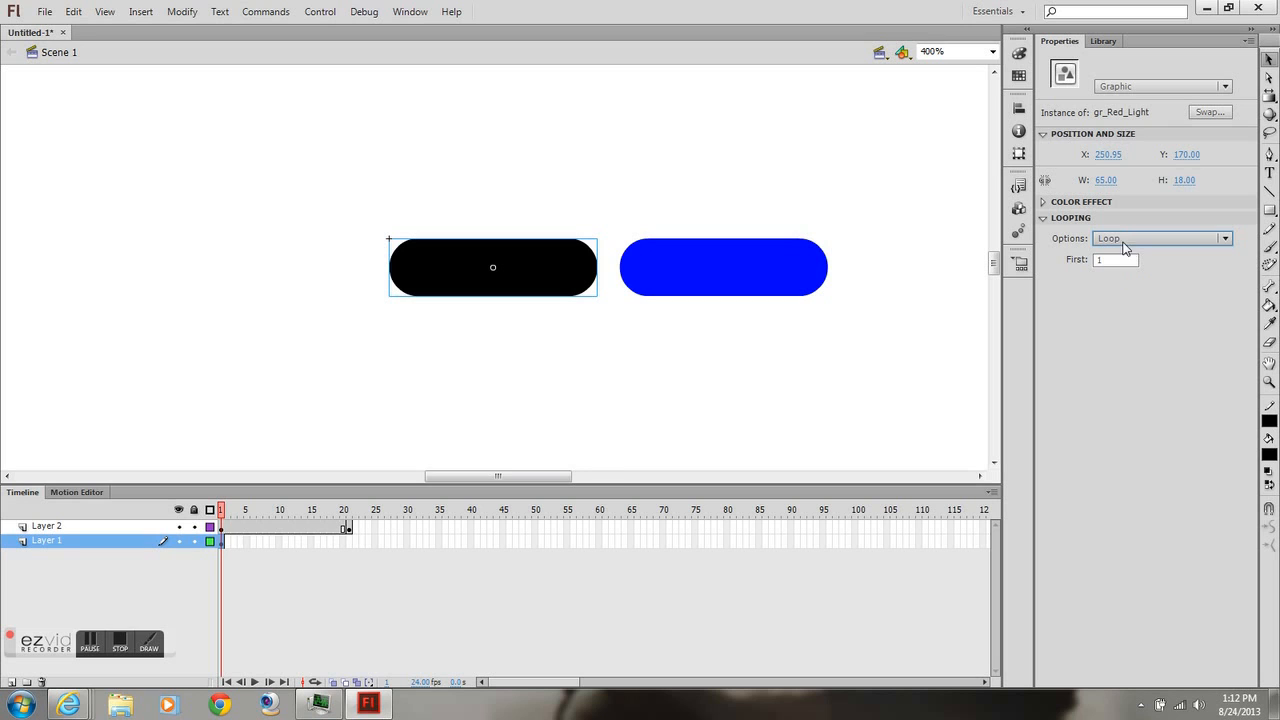
# - Insert a keyframe at frame 21 of Layer 1 and rename that layer Red_Light
pyautogui.click(349, 543)
pyautogui.rightClick(349, 543)
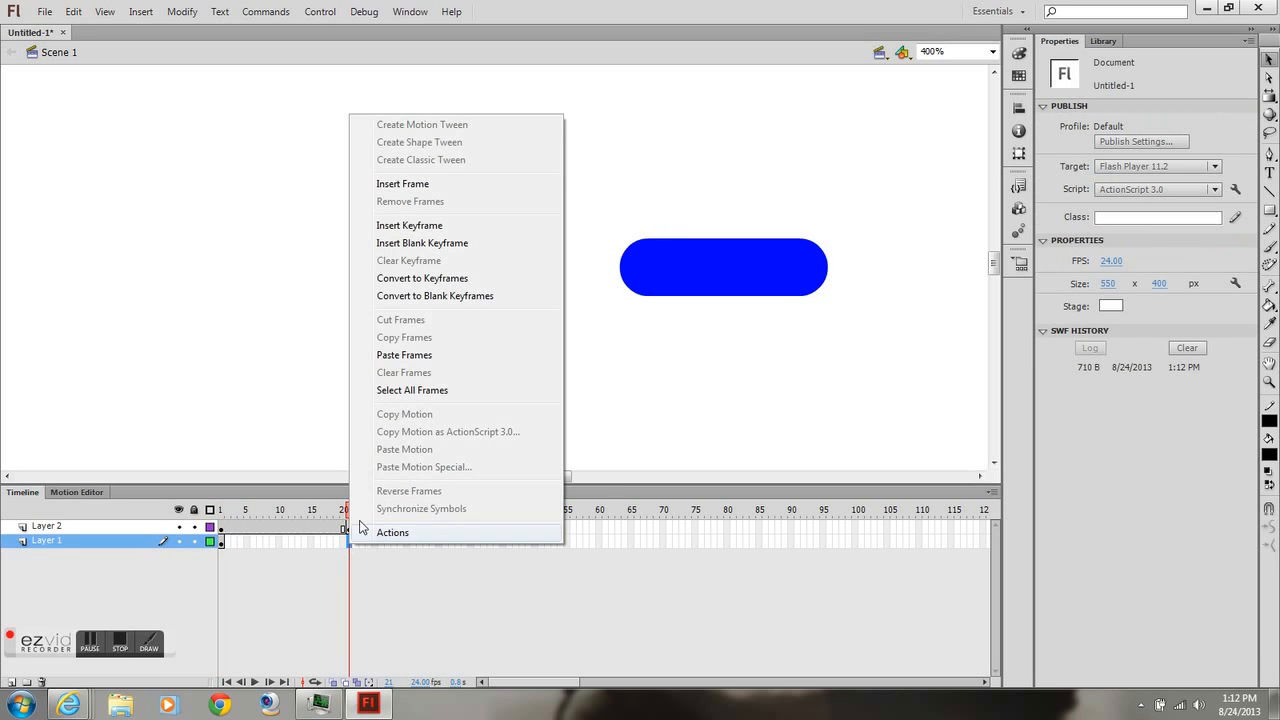
pyautogui.click(392, 226)
pyautogui.click(62, 544)
pyautogui.doubleClick(62, 545)
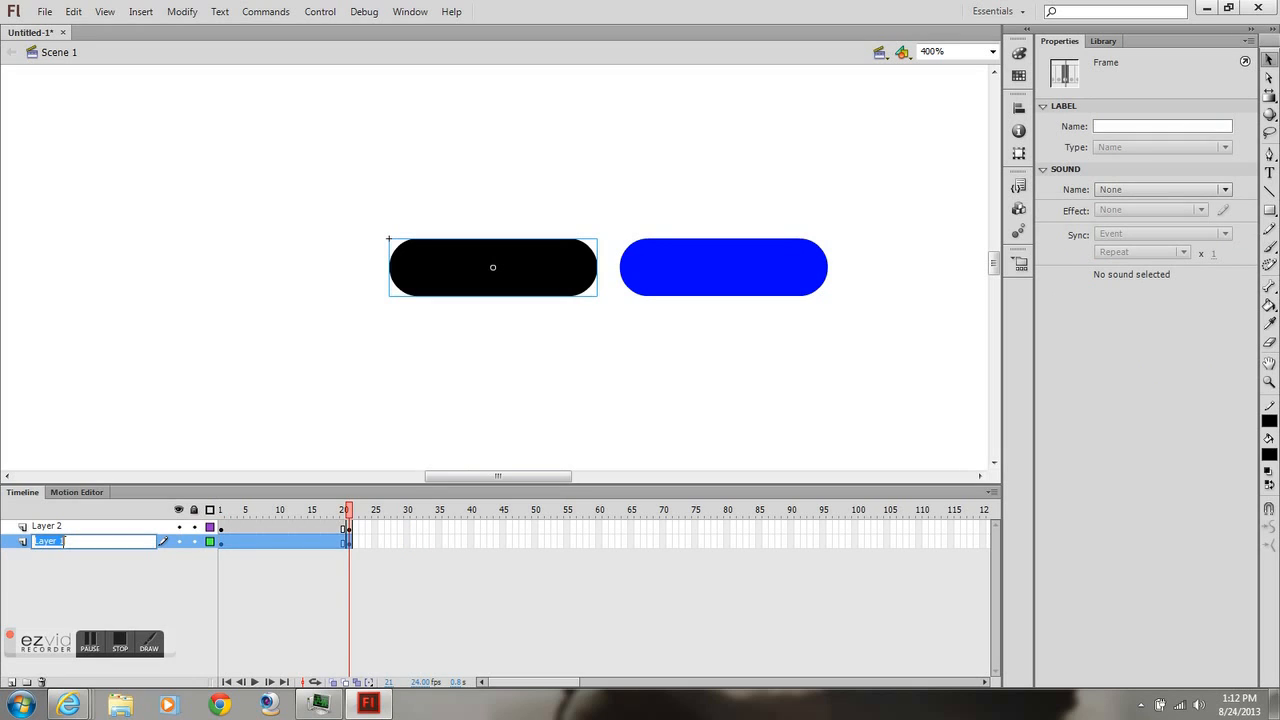
pyautogui.press('BackSpace')
pyautogui.press('Return')
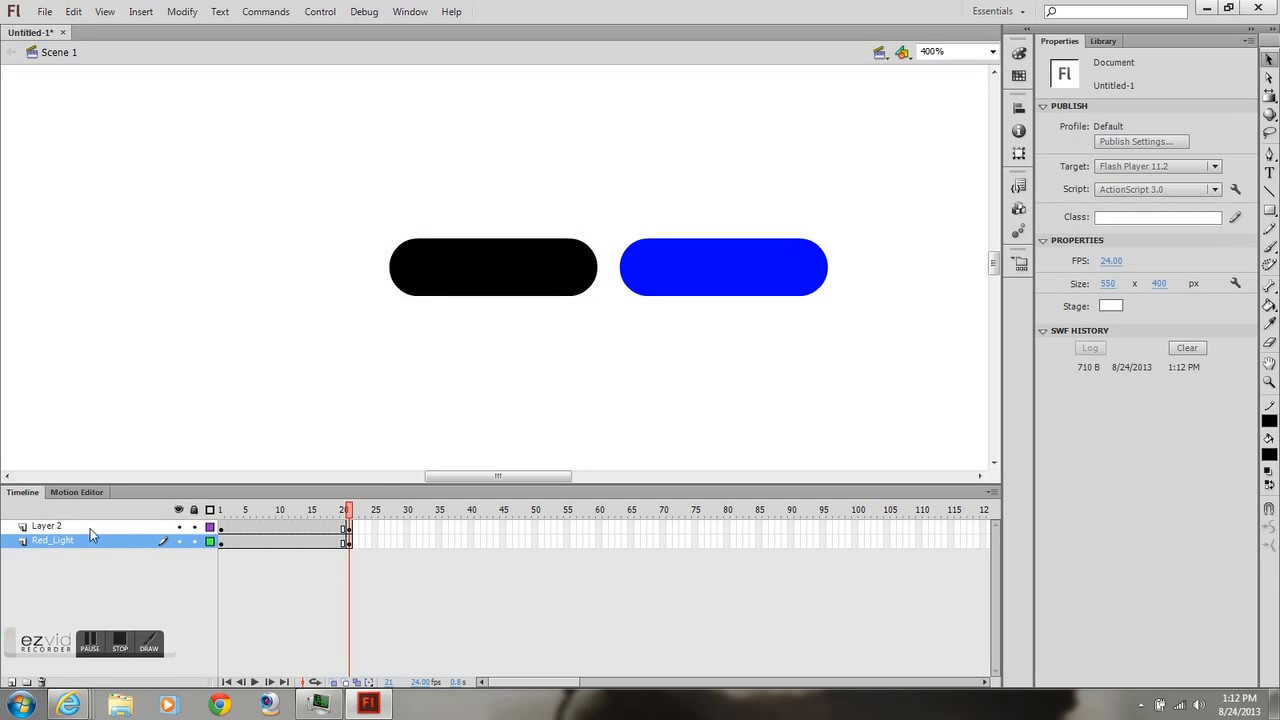
# - Rewind the main timeline to frame 1, test the movie with both lights, and close the preview
pyautogui.moveTo(347, 520); pyautogui.dragTo(218, 533)
pyautogui.hotkey('ctrl', 'Return')
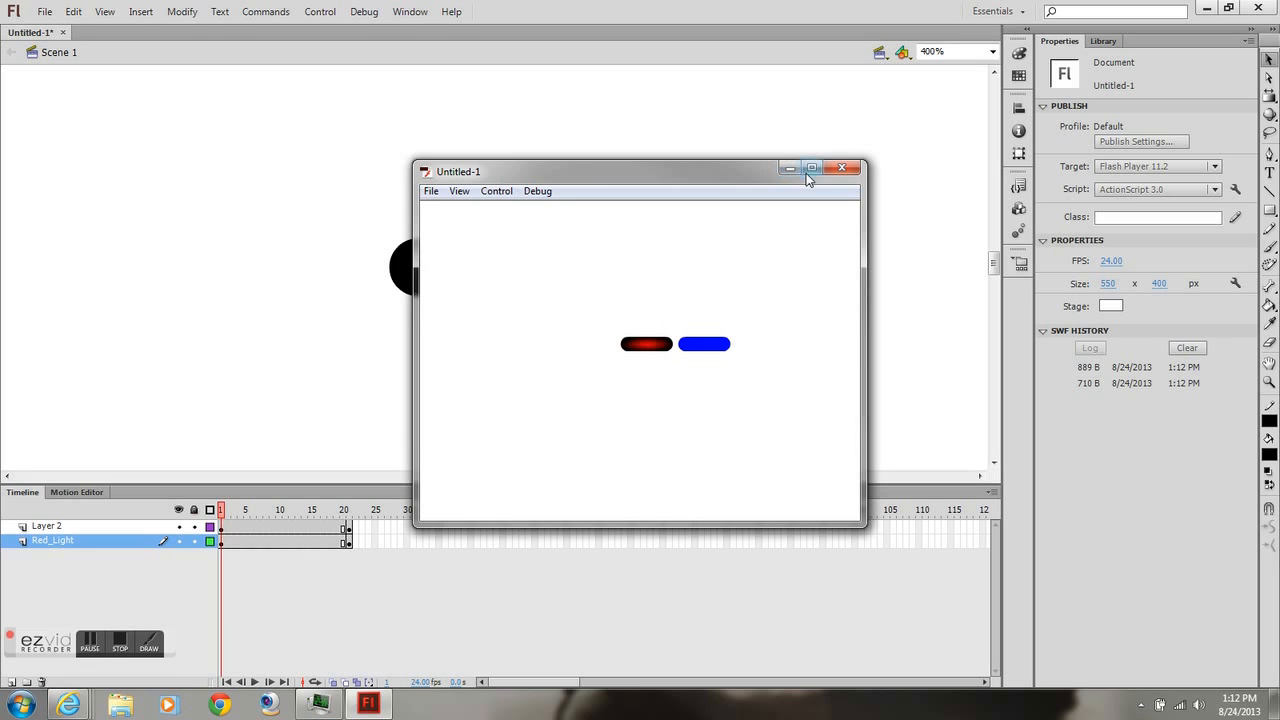
pyautogui.click(840, 168)
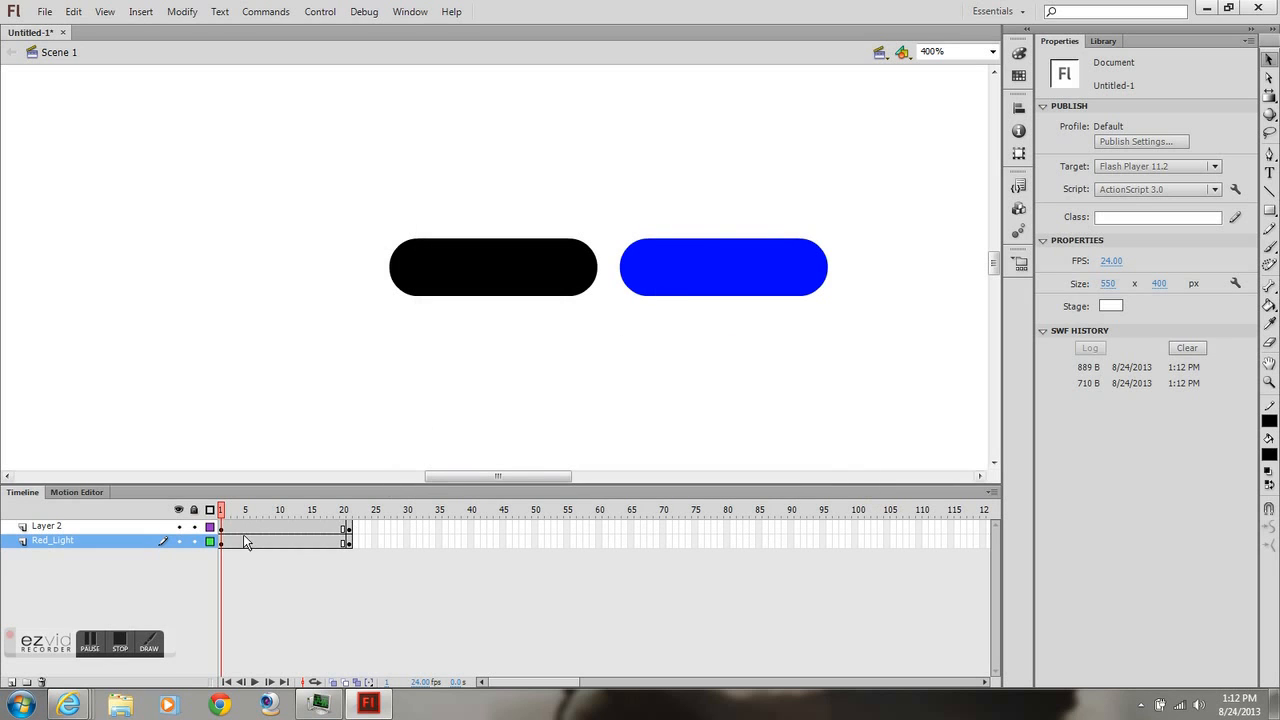
# - Open the blue light symbol on Layer 2 for editing
pyautogui.click(95, 527)
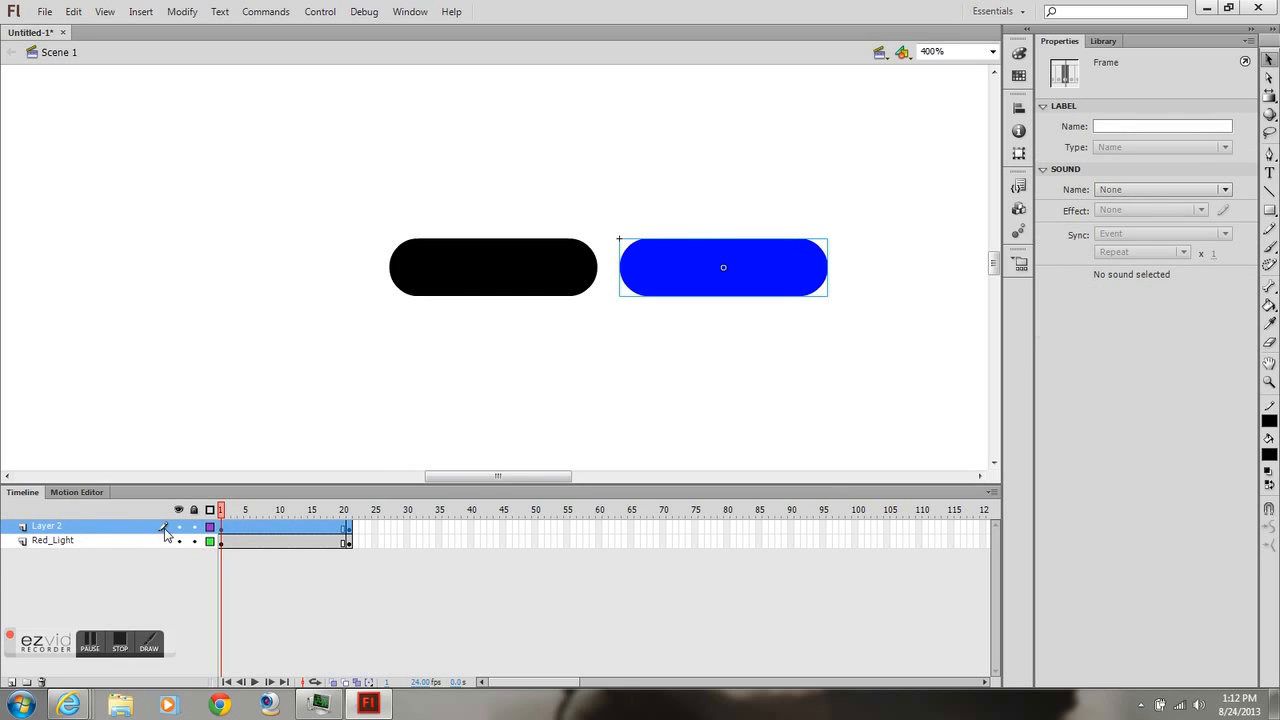
pyautogui.click(667, 280)
pyautogui.doubleClick(667, 280)
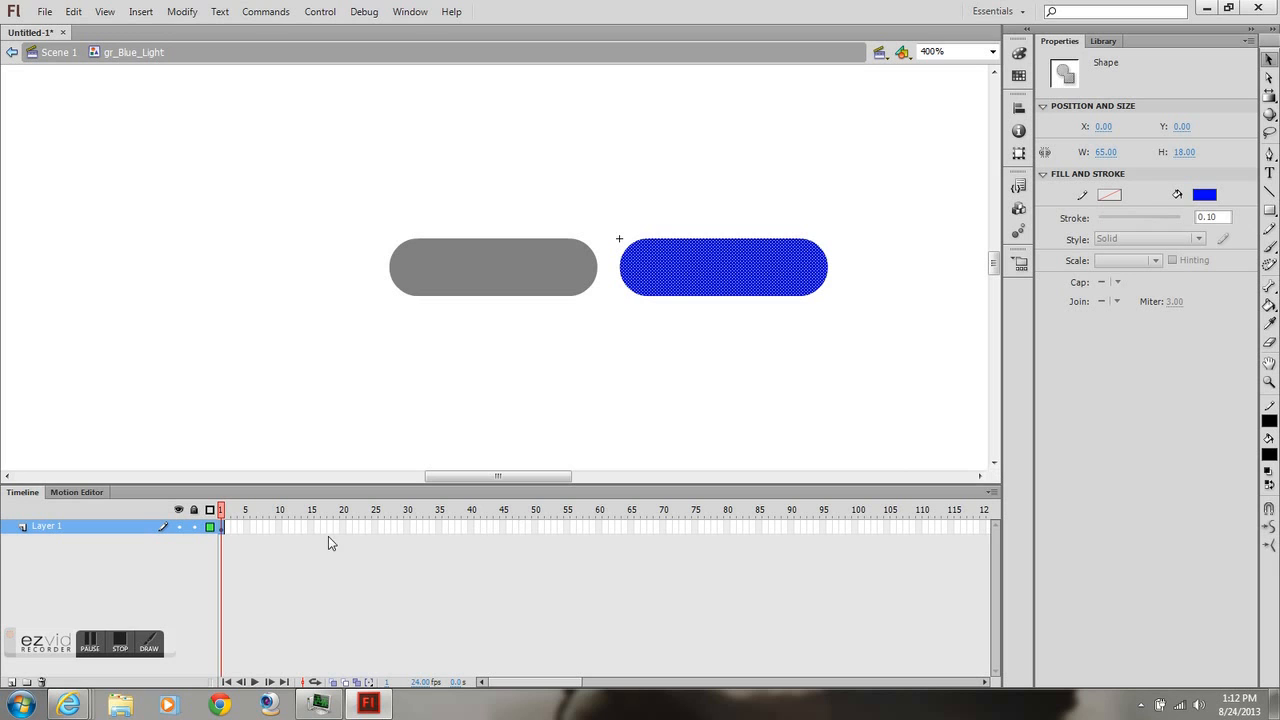
# - Insert keyframes at frames 11 and 3 of Layer 1 in the blue light symbol
pyautogui.click(230, 532)
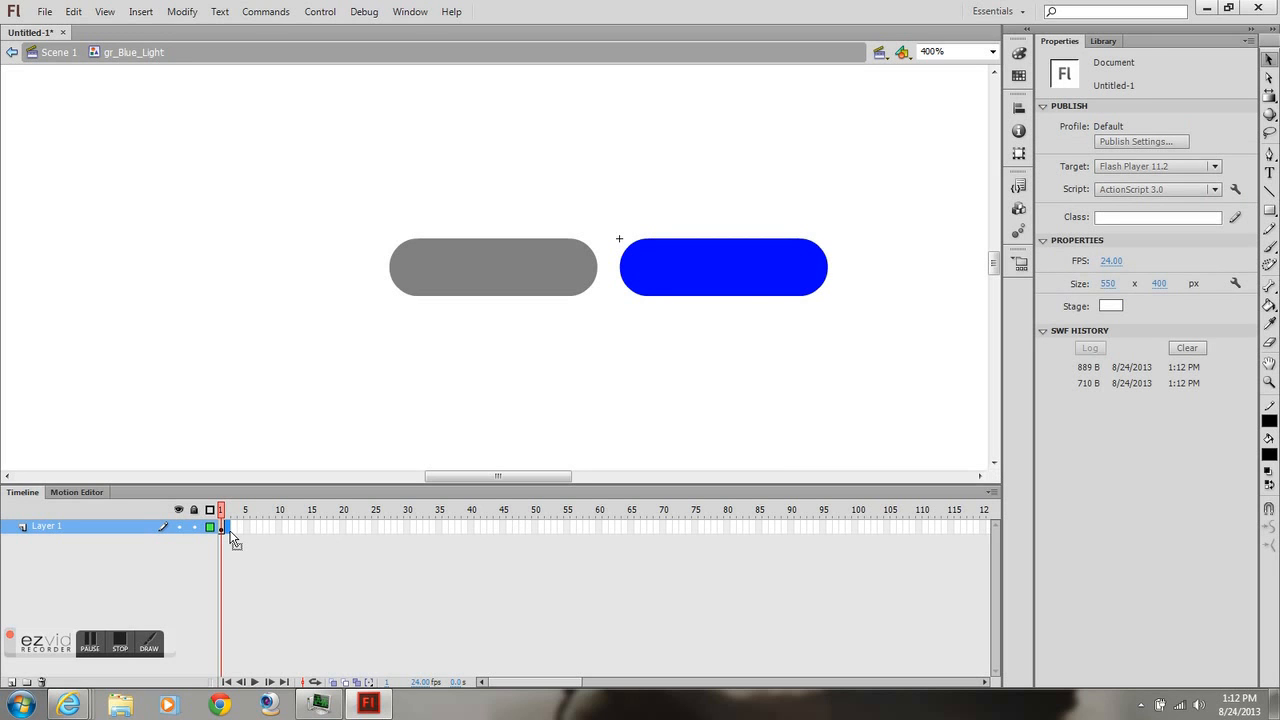
pyautogui.rightClick(284, 533)
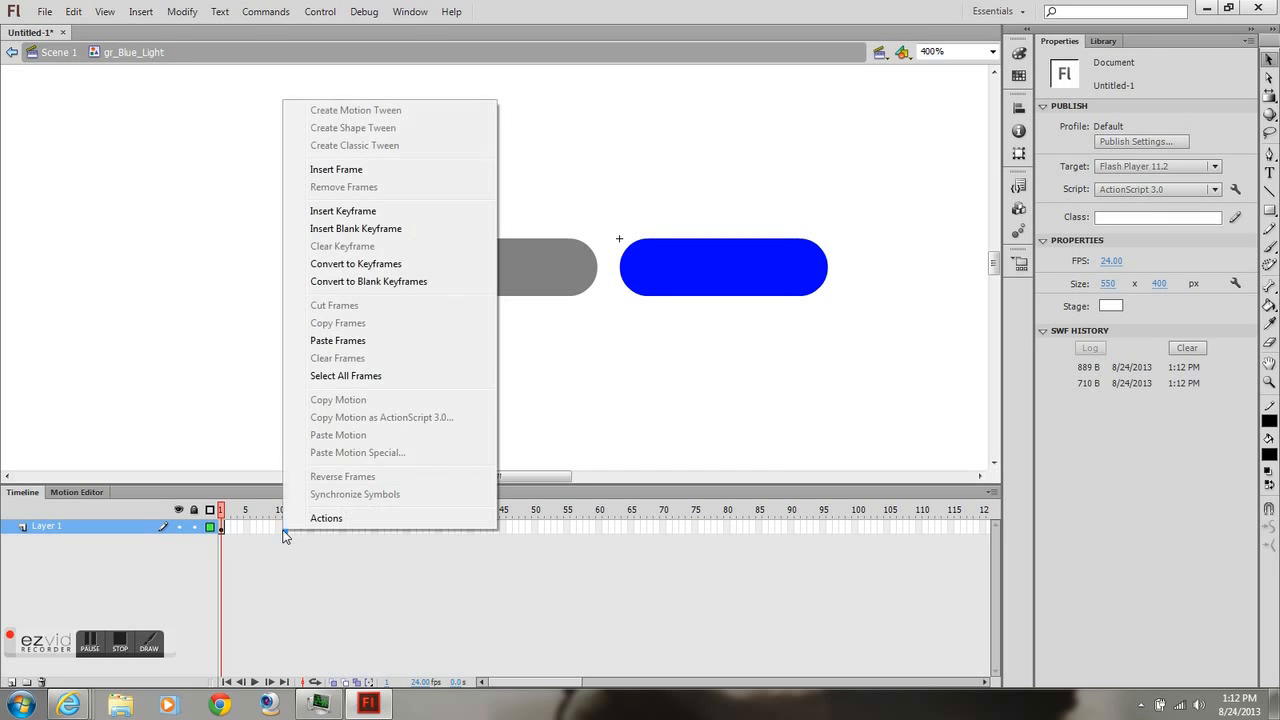
pyautogui.click(325, 229)
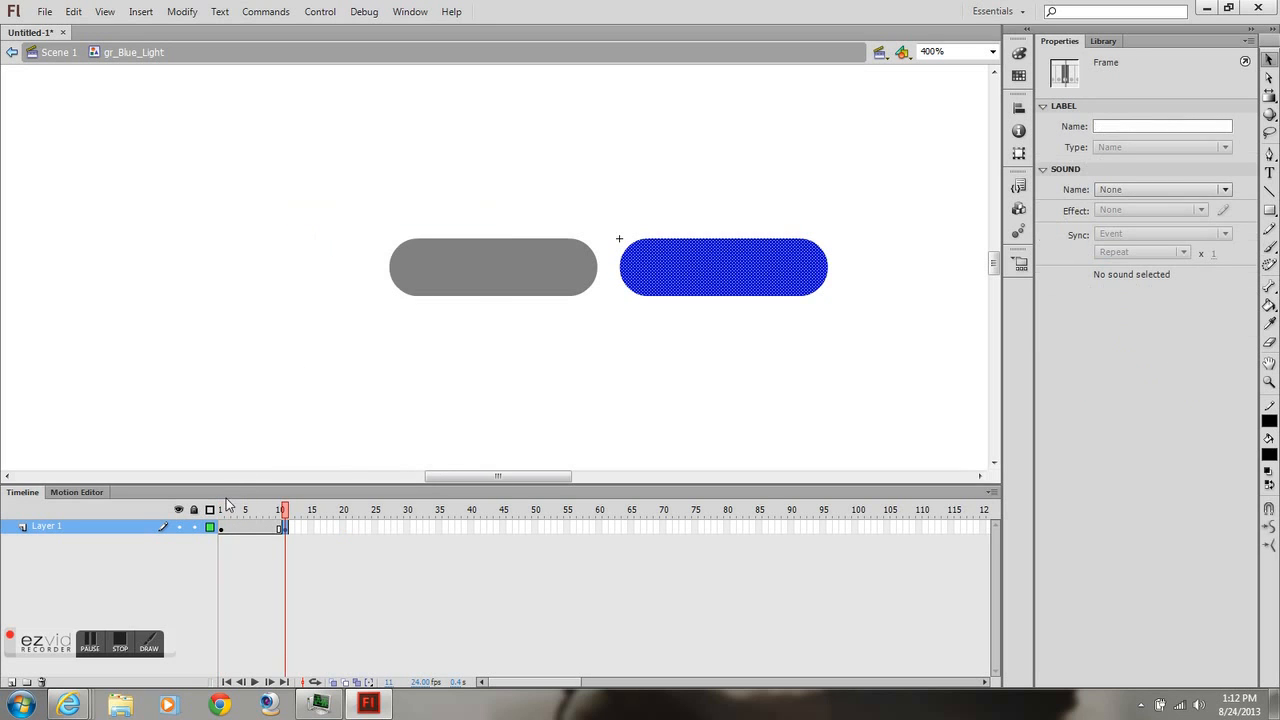
pyautogui.click(228, 531)
pyautogui.rightClick(233, 532)
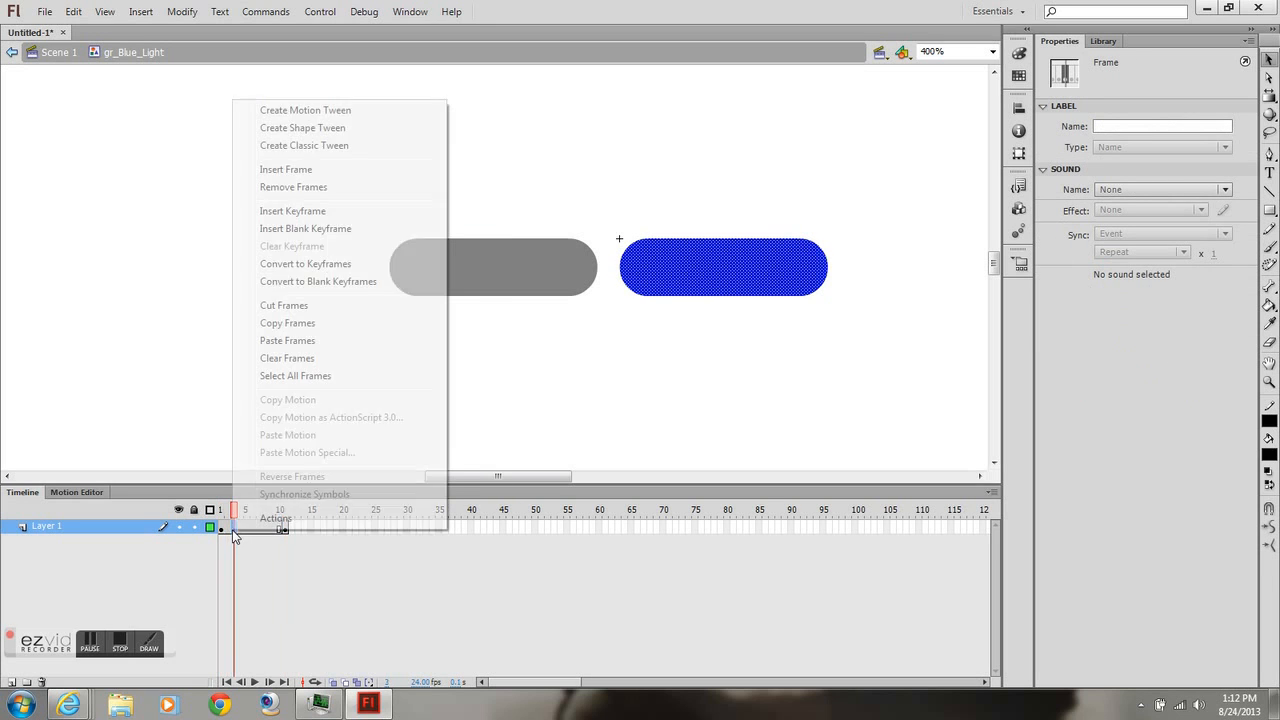
pyautogui.click(292, 211)
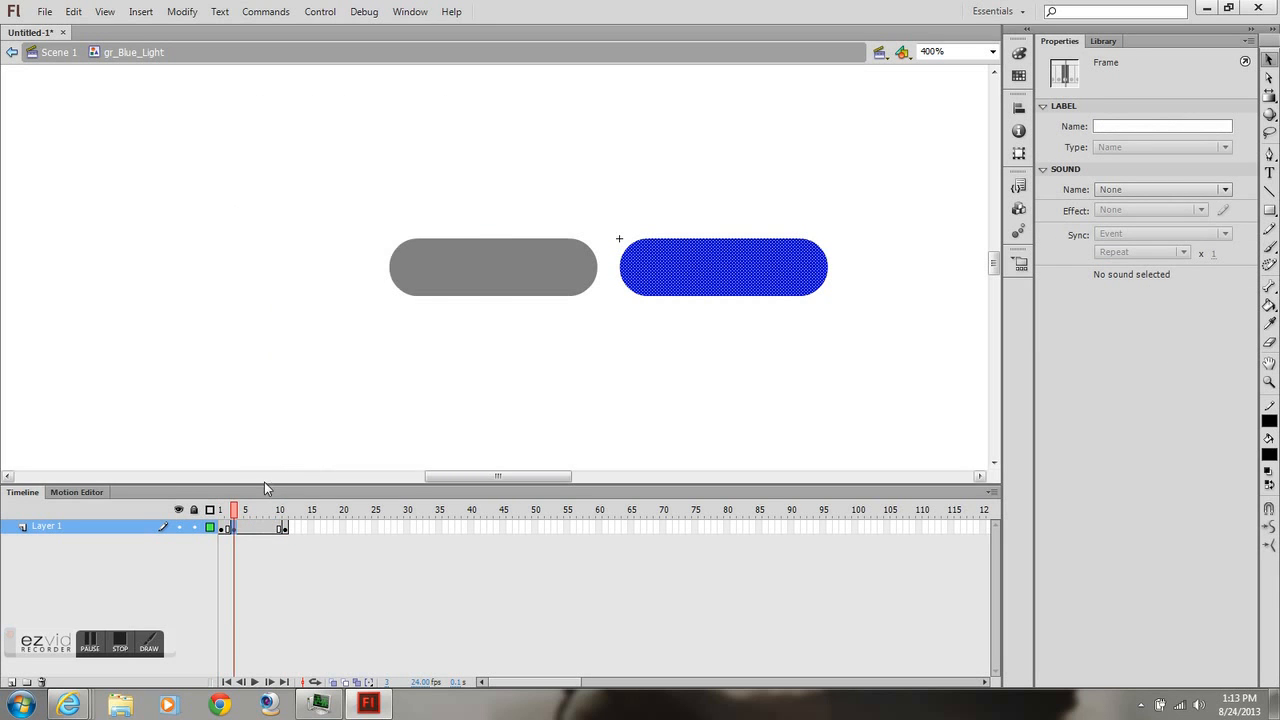
# - Insert keyframes at frames 5 and 7 of the blue light symbol's Layer 1
pyautogui.click(241, 526)
pyautogui.click(241, 527)
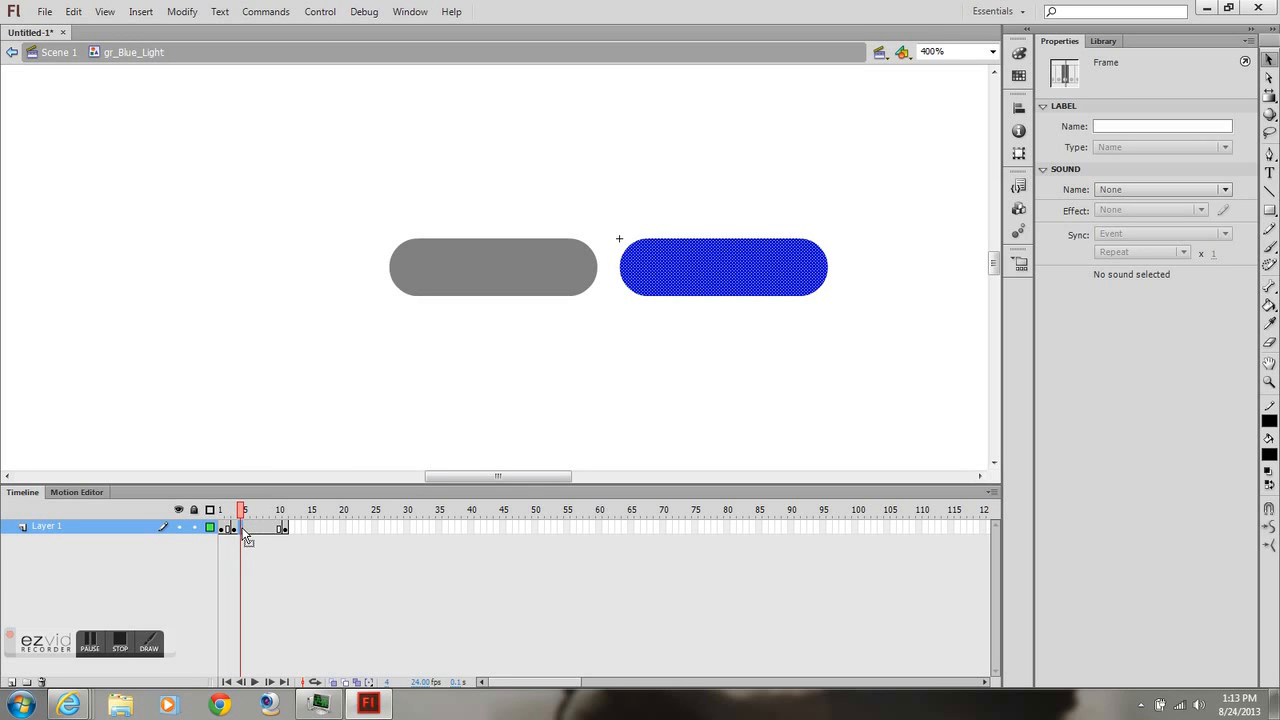
pyautogui.click(244, 529)
pyautogui.rightClick(244, 529)
pyautogui.click(310, 211)
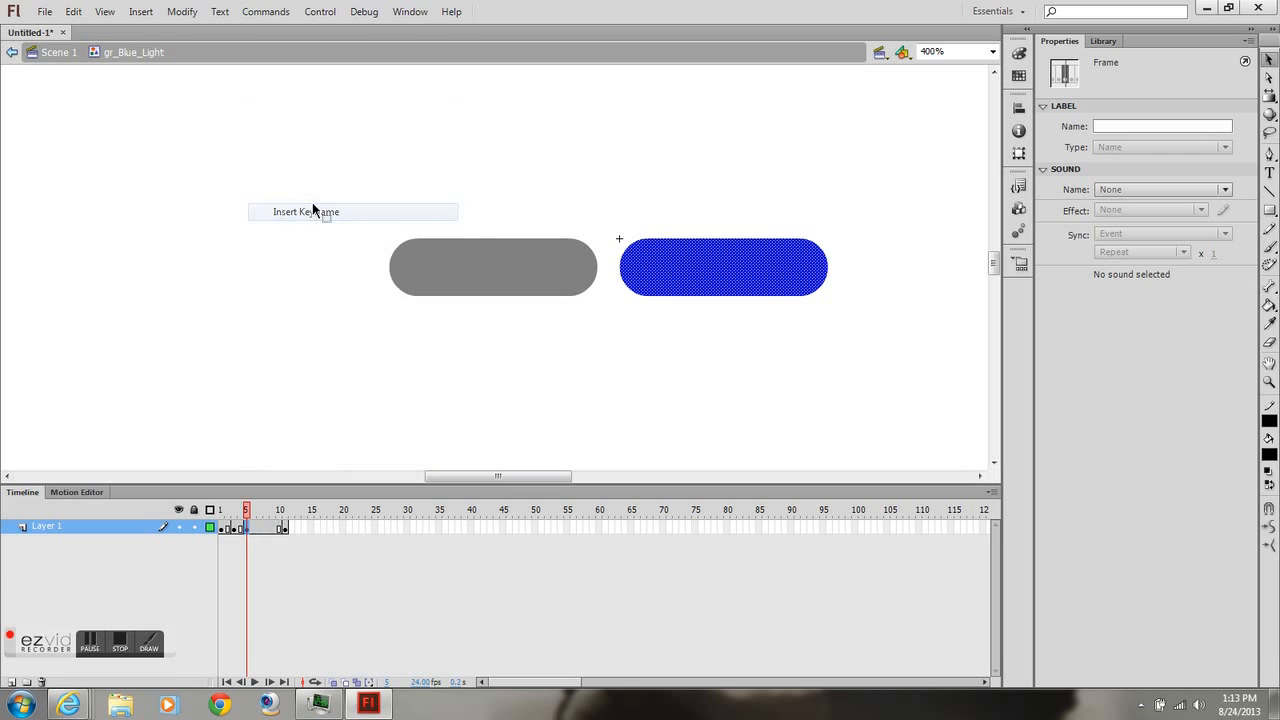
pyautogui.click(257, 528)
pyautogui.rightClick(258, 528)
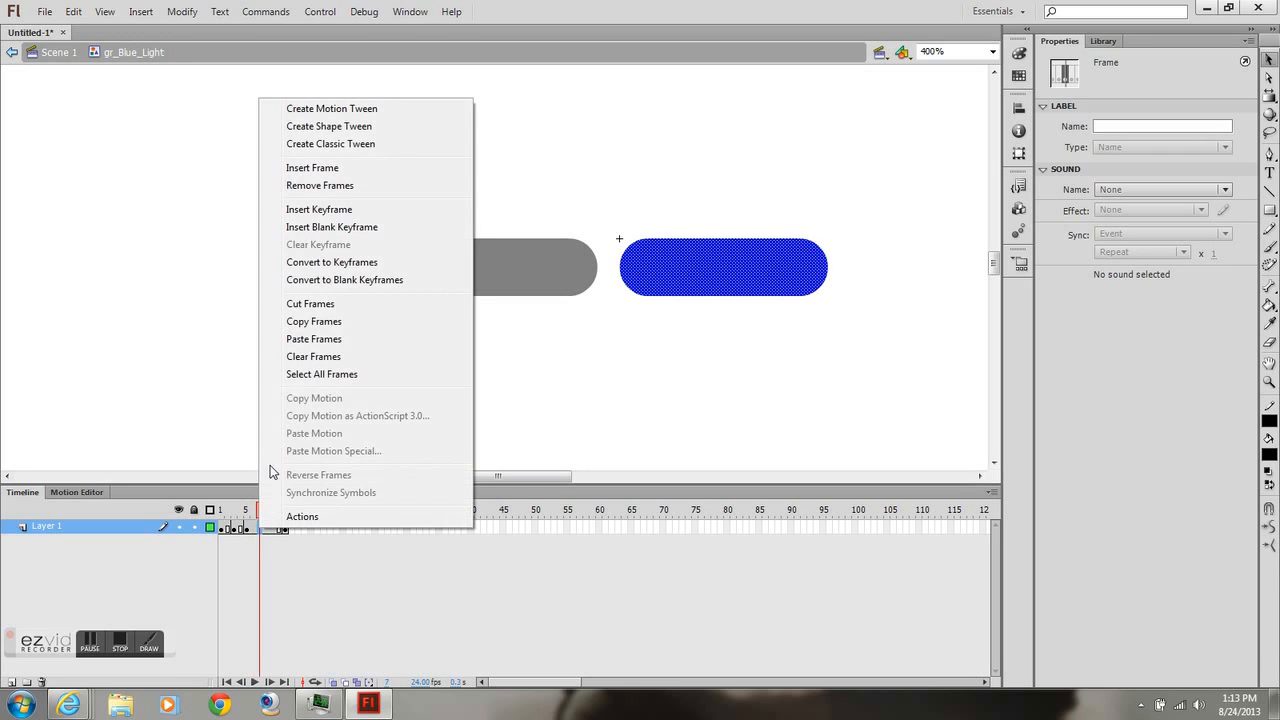
pyautogui.click(320, 209)
# - Insert a keyframe at frame 9 of the blue light symbol's Layer 1
pyautogui.click(267, 529)
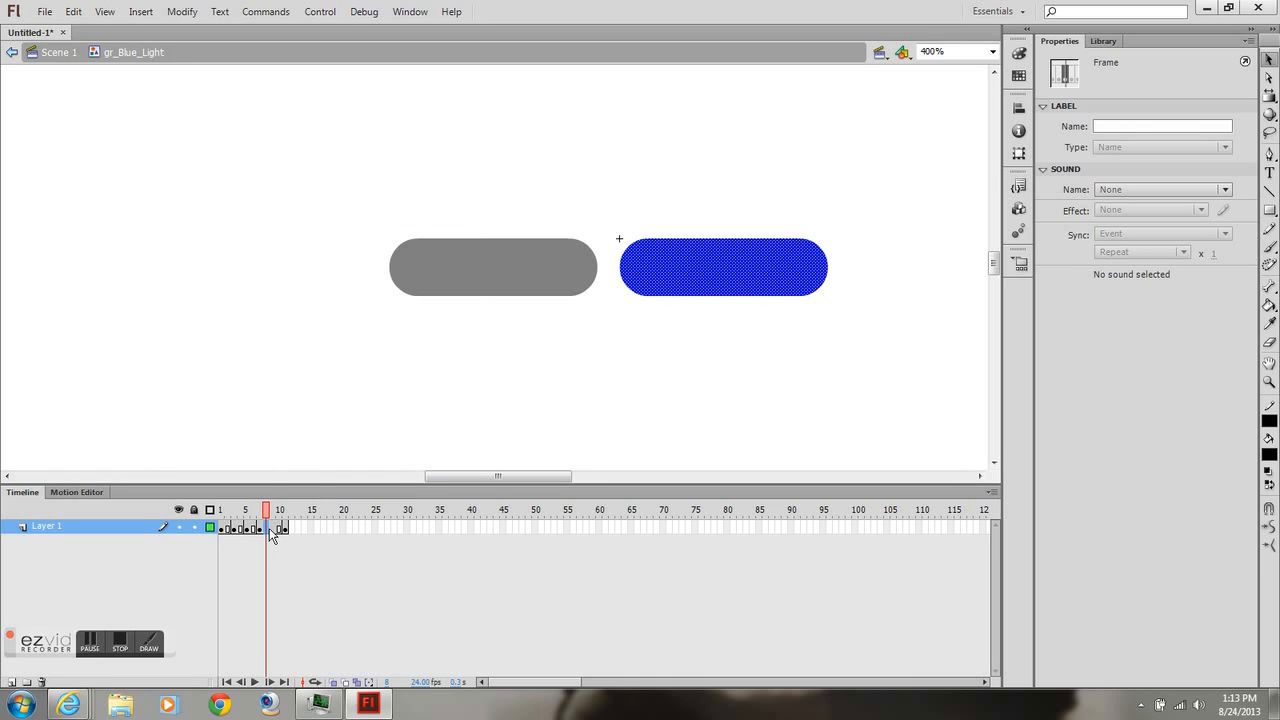
pyautogui.click(273, 528)
pyautogui.rightClick(272, 530)
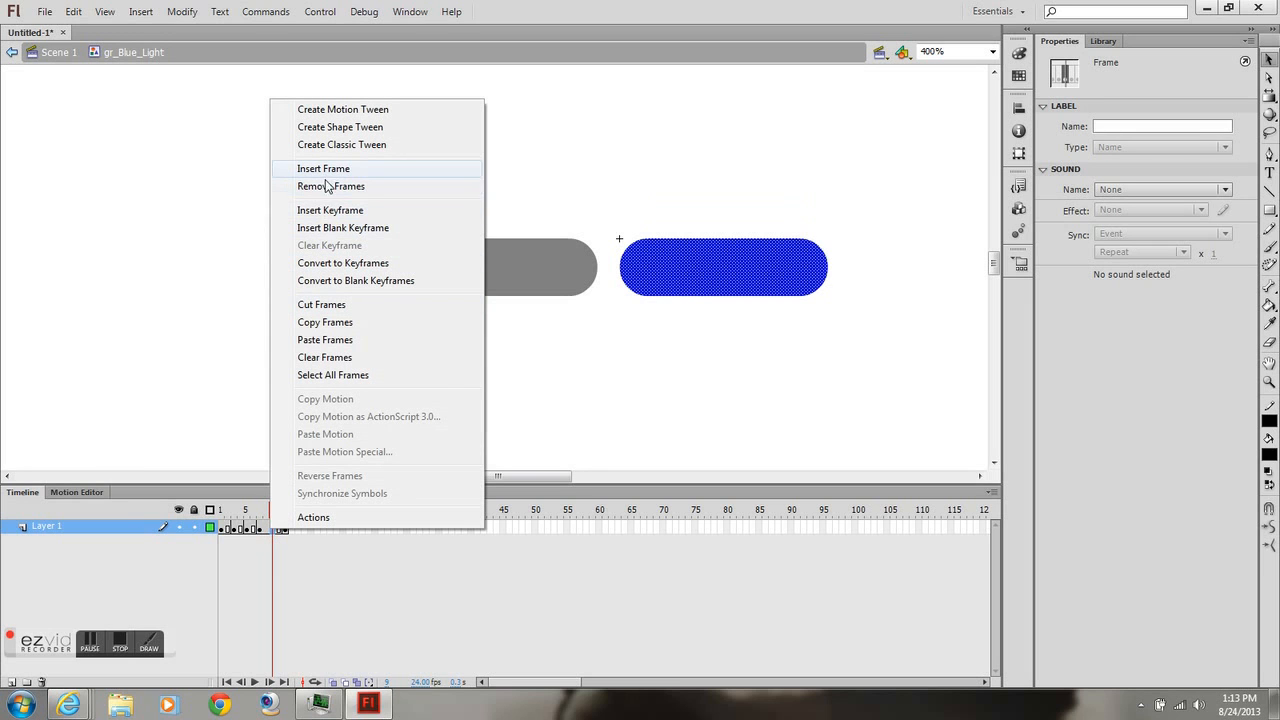
pyautogui.click(330, 228)
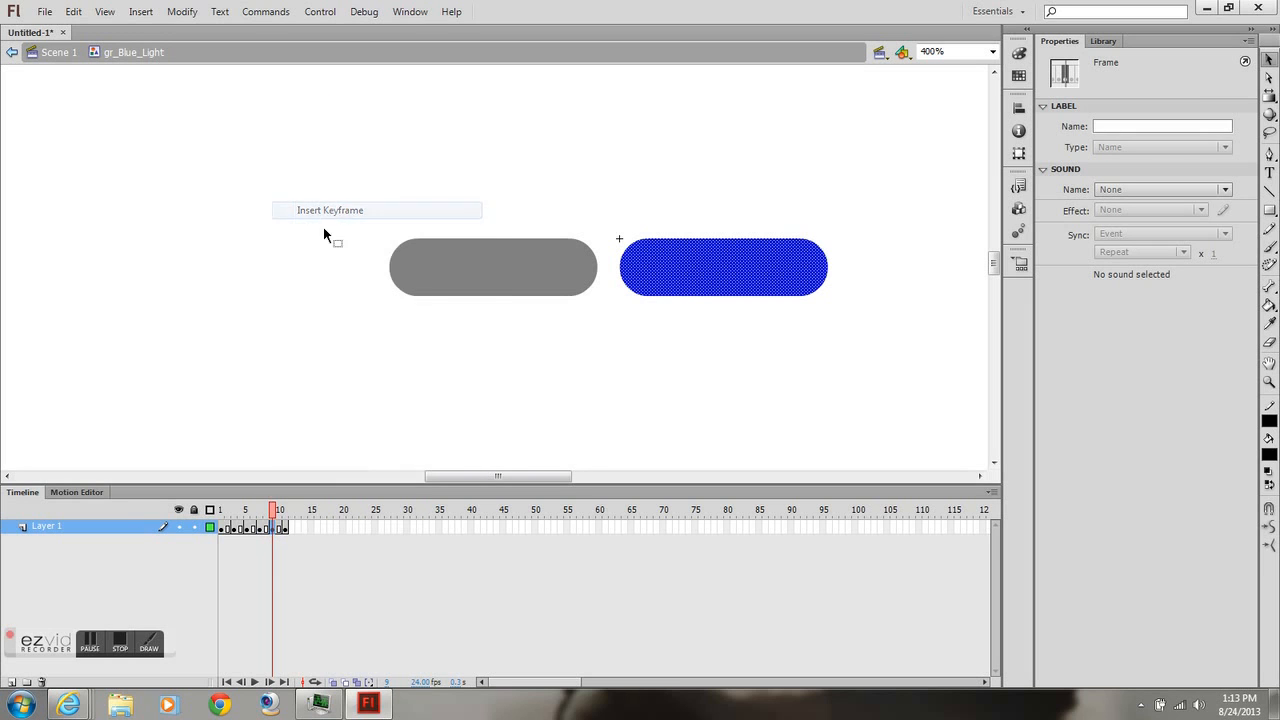
# - Remove frame 11 from Layer 1 so that the blue light symbol ends at frame 10
pyautogui.click(285, 528)
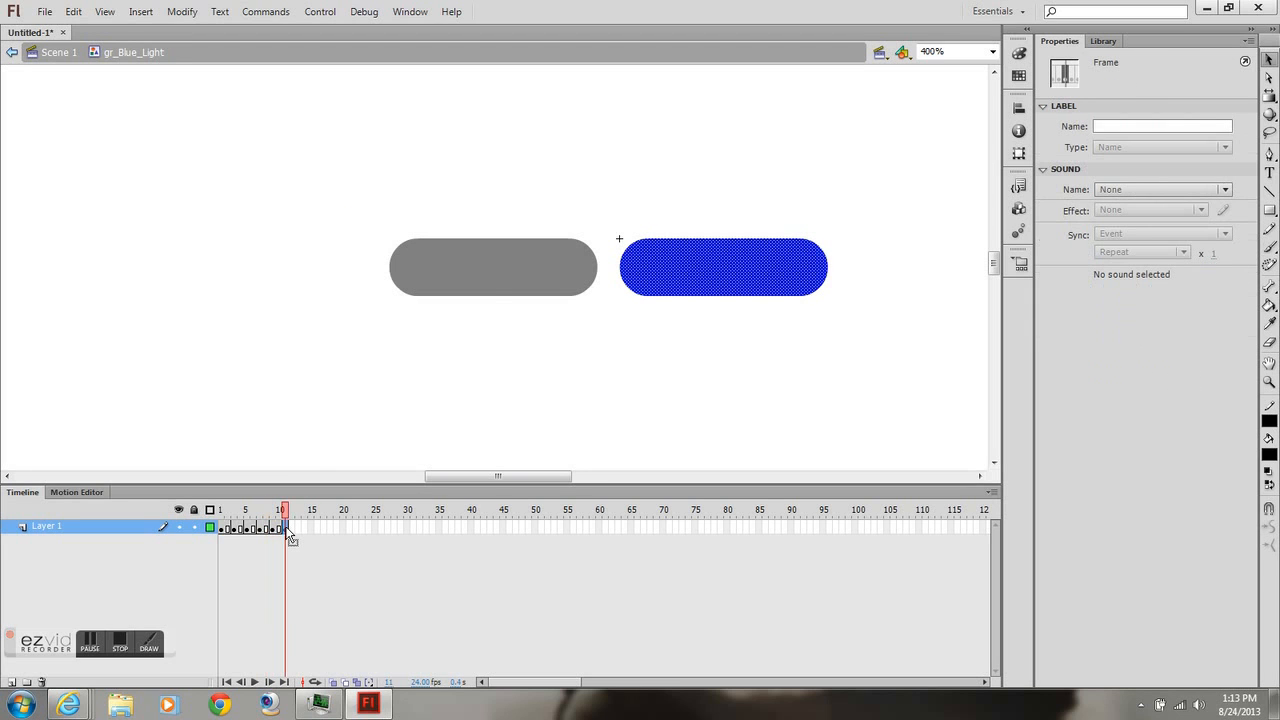
pyautogui.rightClick(285, 528)
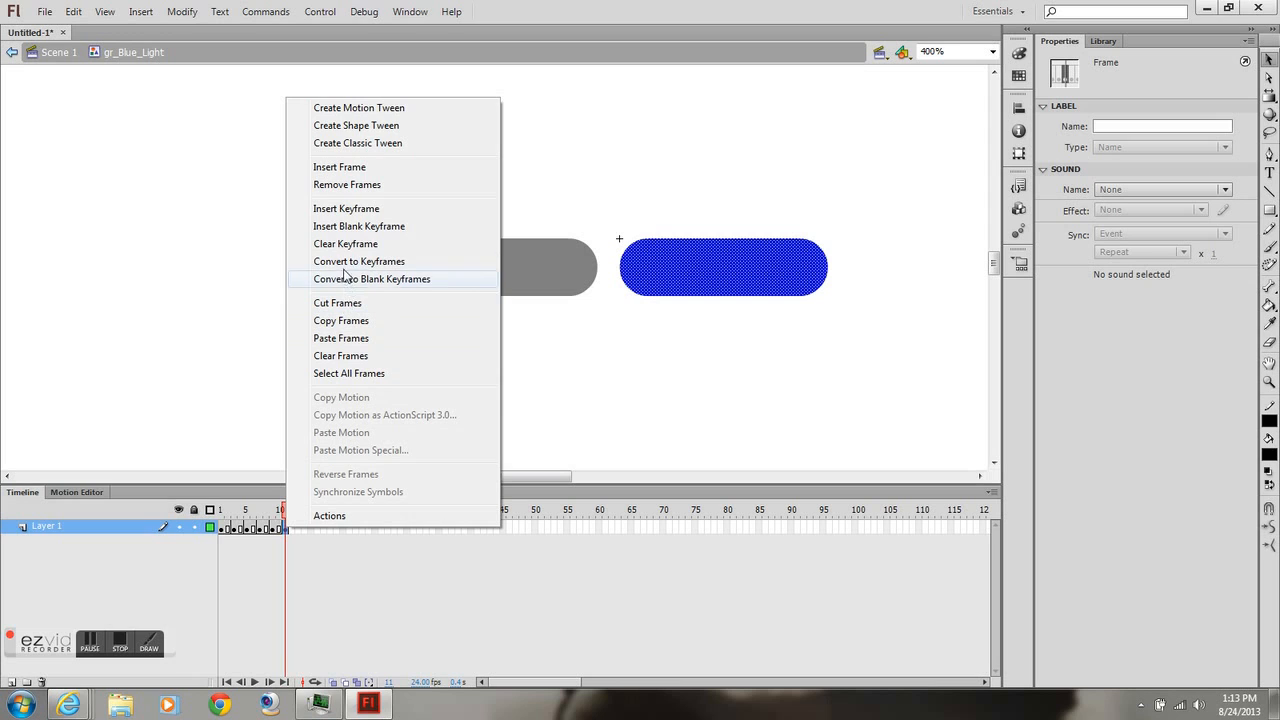
pyautogui.click(346, 185)
pyautogui.click(344, 228)
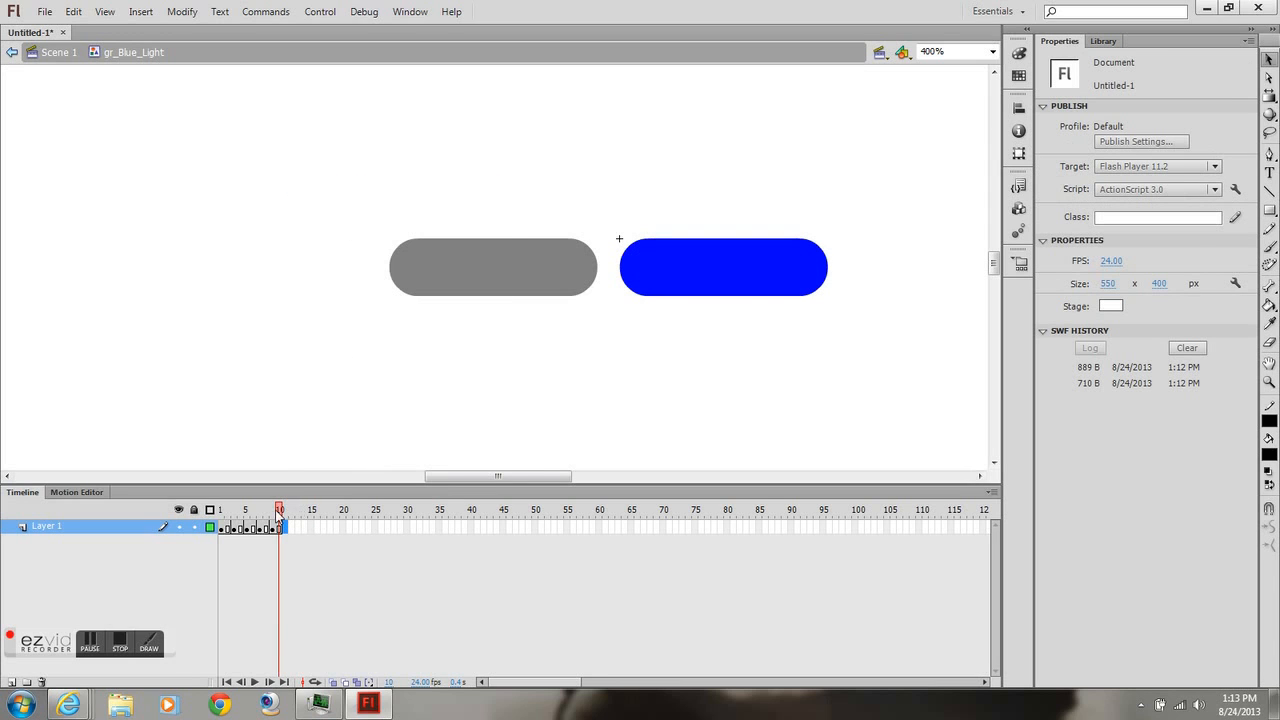
# - Fill the blue light shape on frame 1 with solid black (#000000)
pyautogui.moveTo(265, 512); pyautogui.dragTo(221, 517)
pyautogui.click(817, 400)
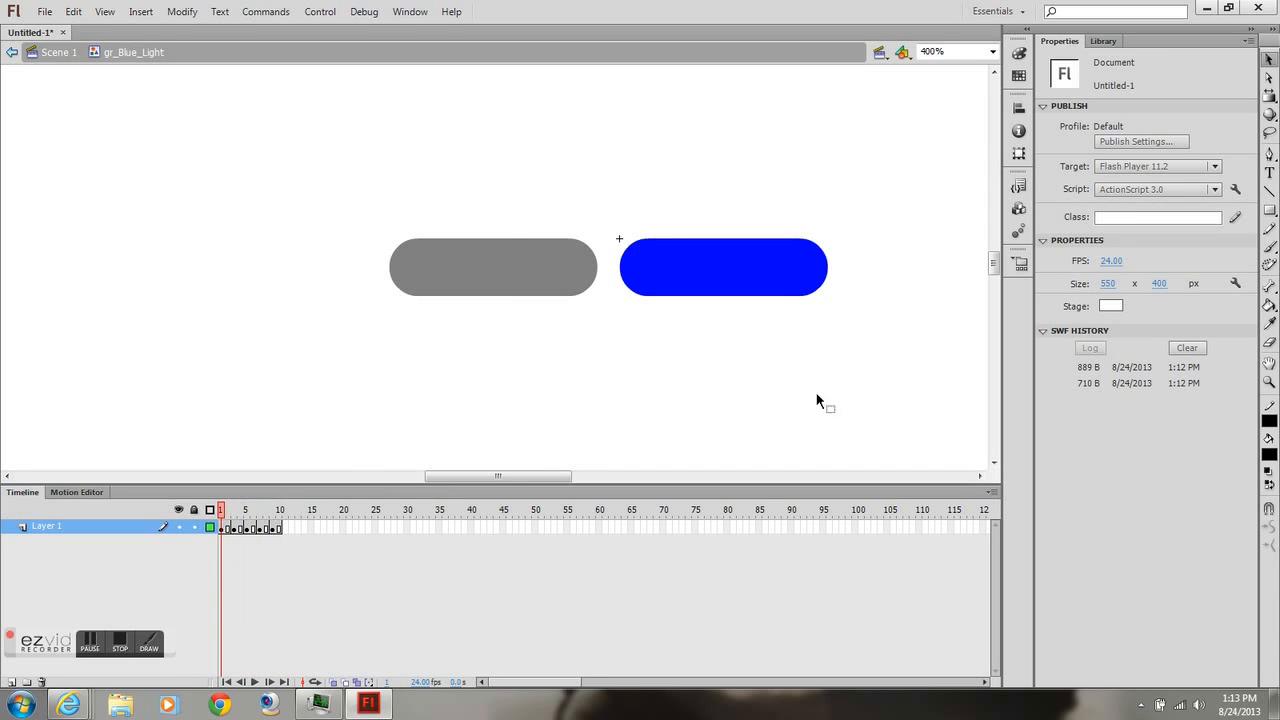
pyautogui.click(698, 284)
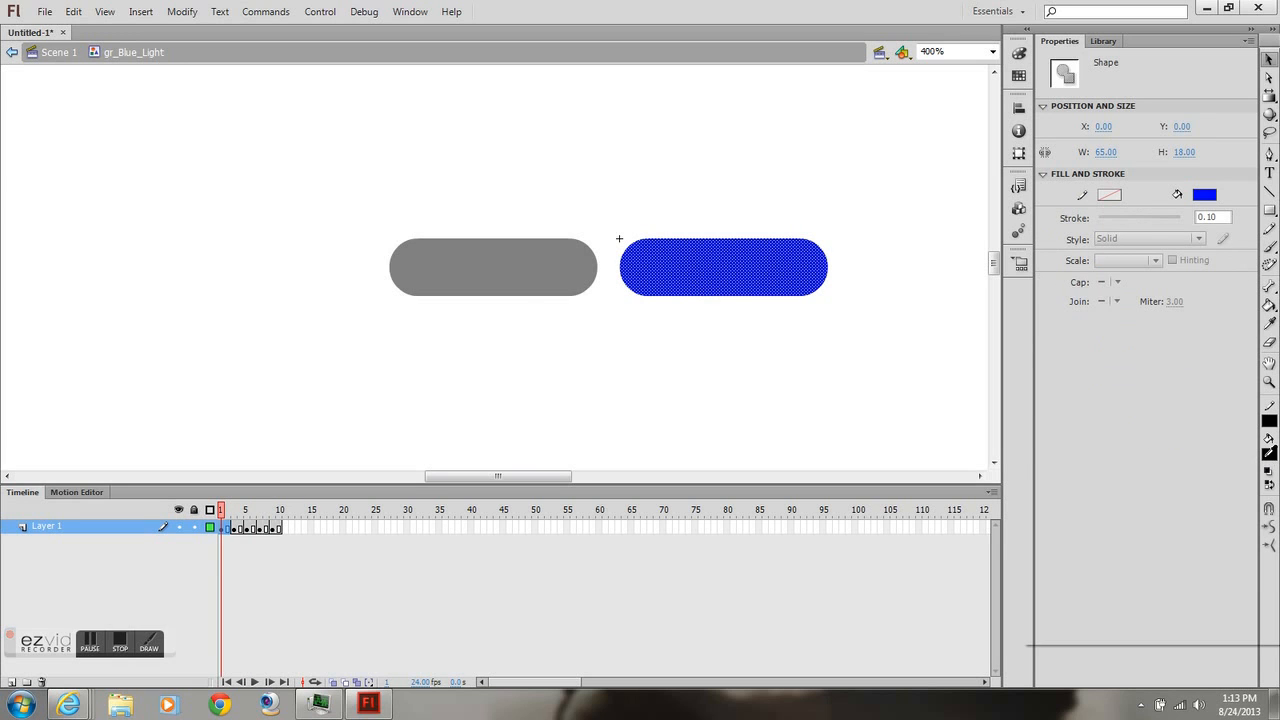
pyautogui.click(1270, 452)
pyautogui.click(1041, 488)
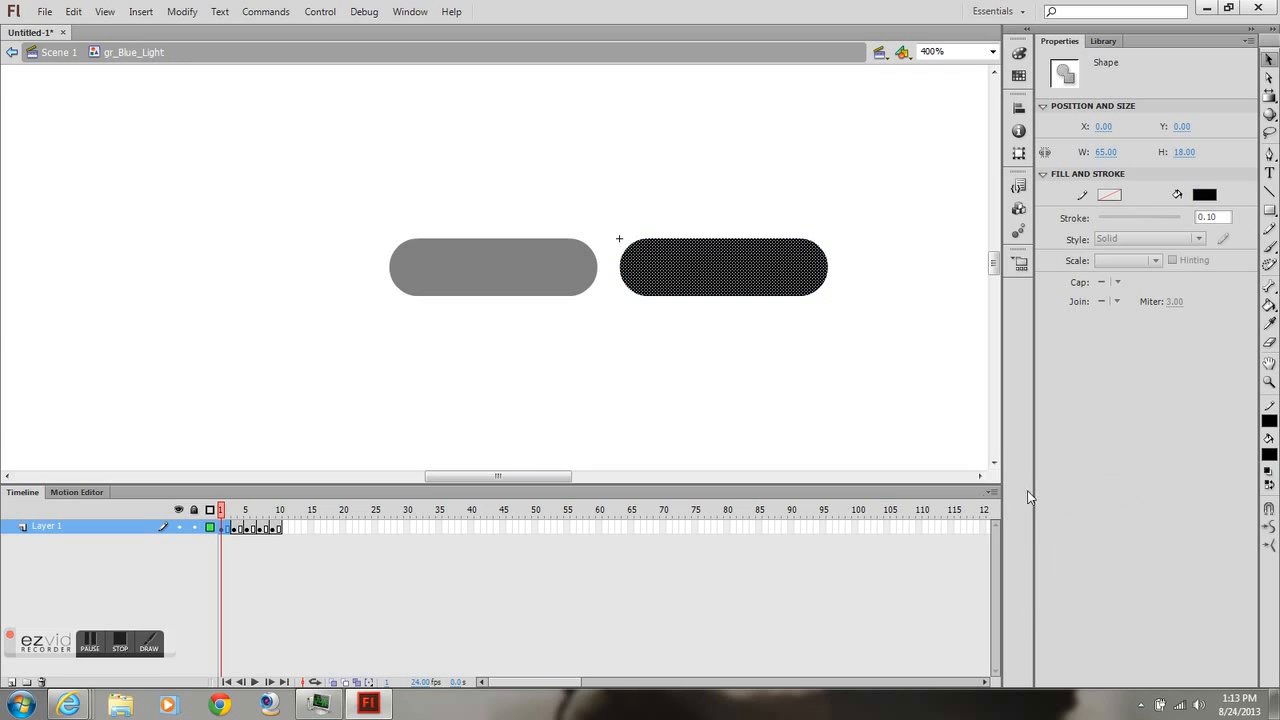
# - Apply the preset blue-to-black radial gradient fill to the light shape on frame 3
pyautogui.click(236, 517)
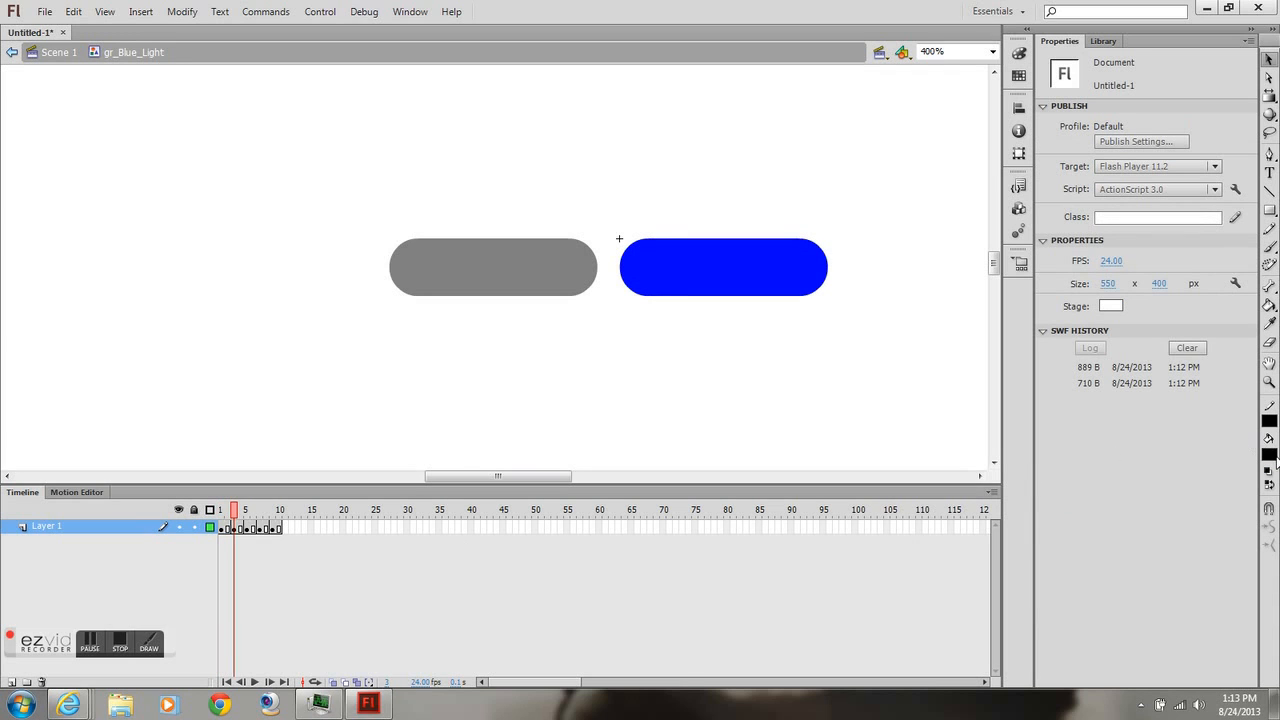
pyautogui.click(1270, 455)
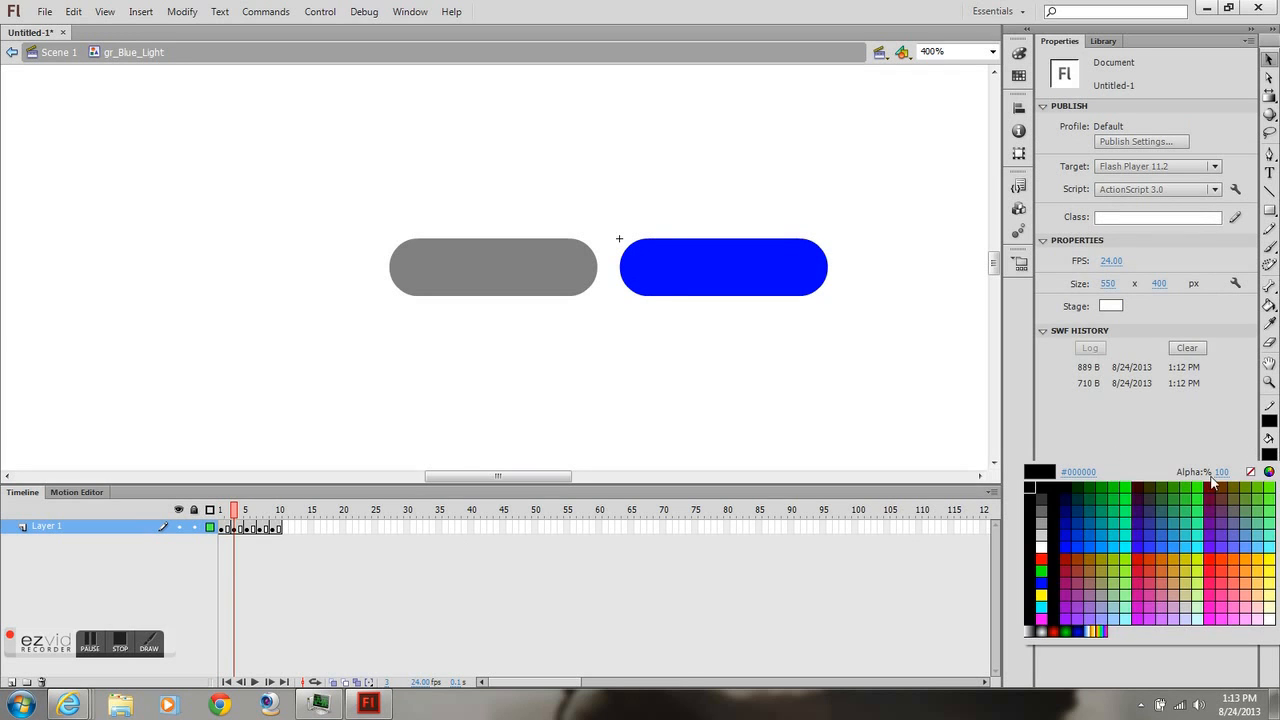
pyautogui.click(1079, 631)
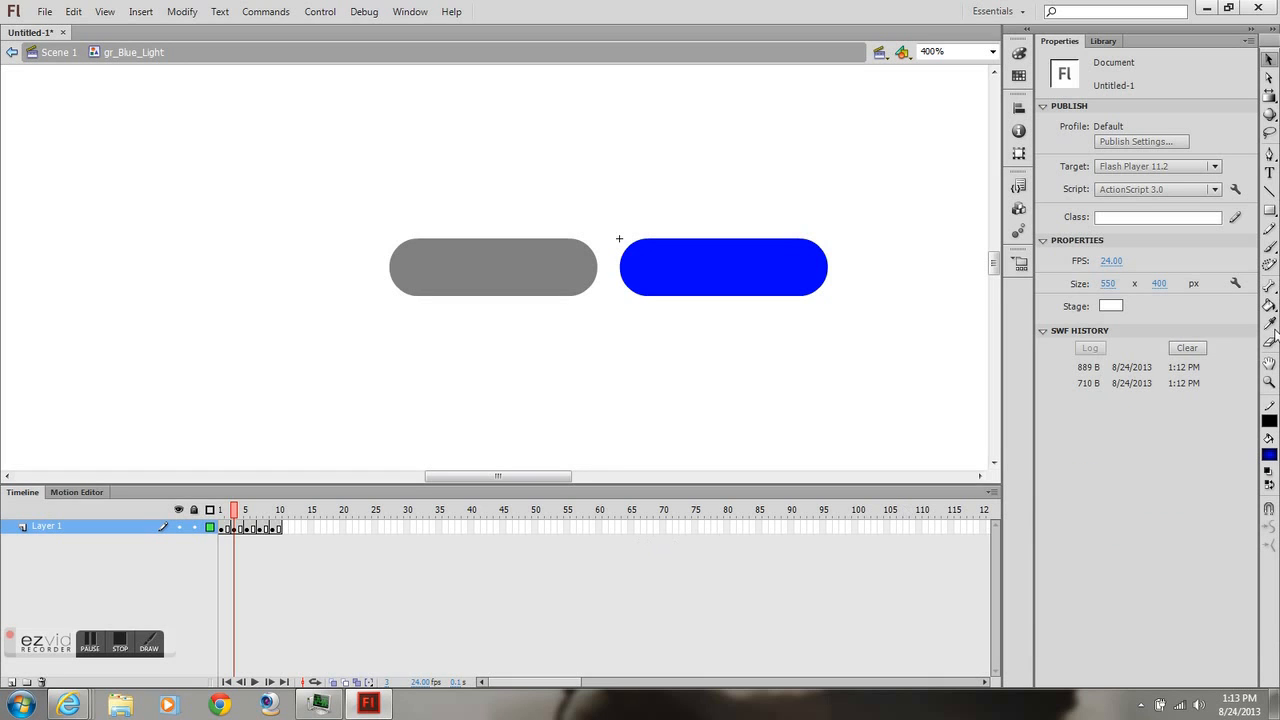
pyautogui.click(812, 270)
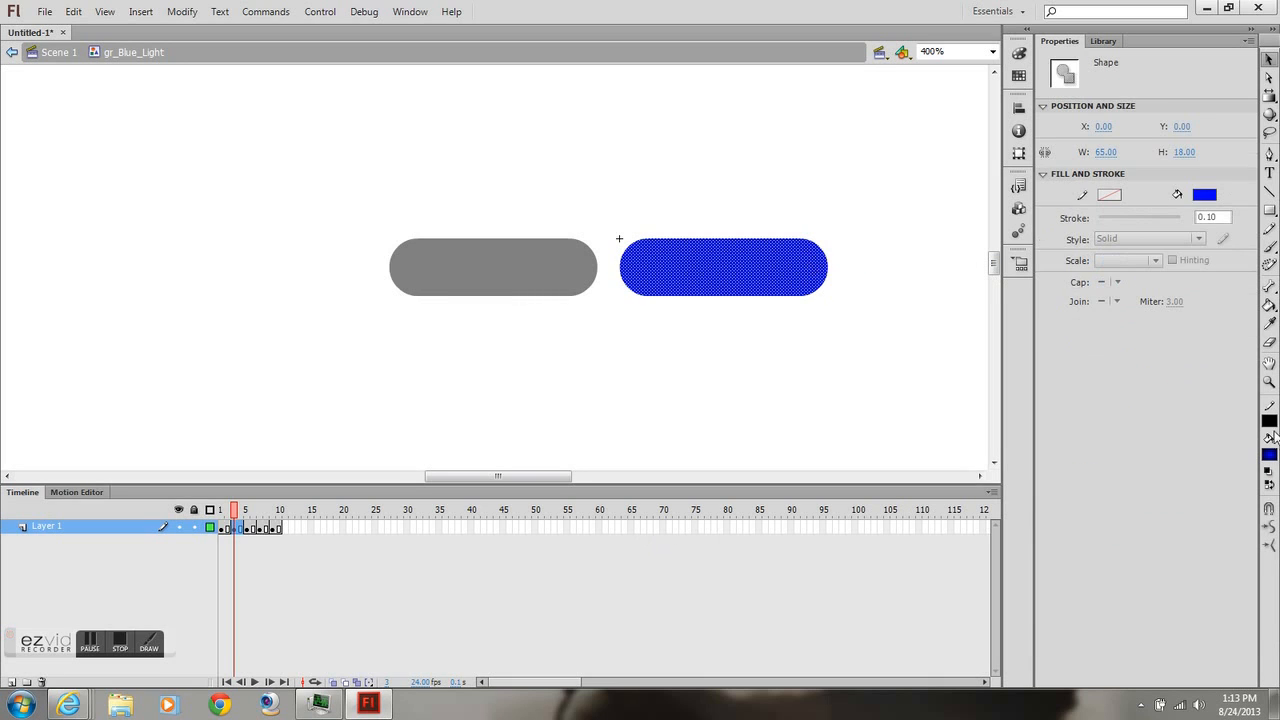
pyautogui.click(1270, 456)
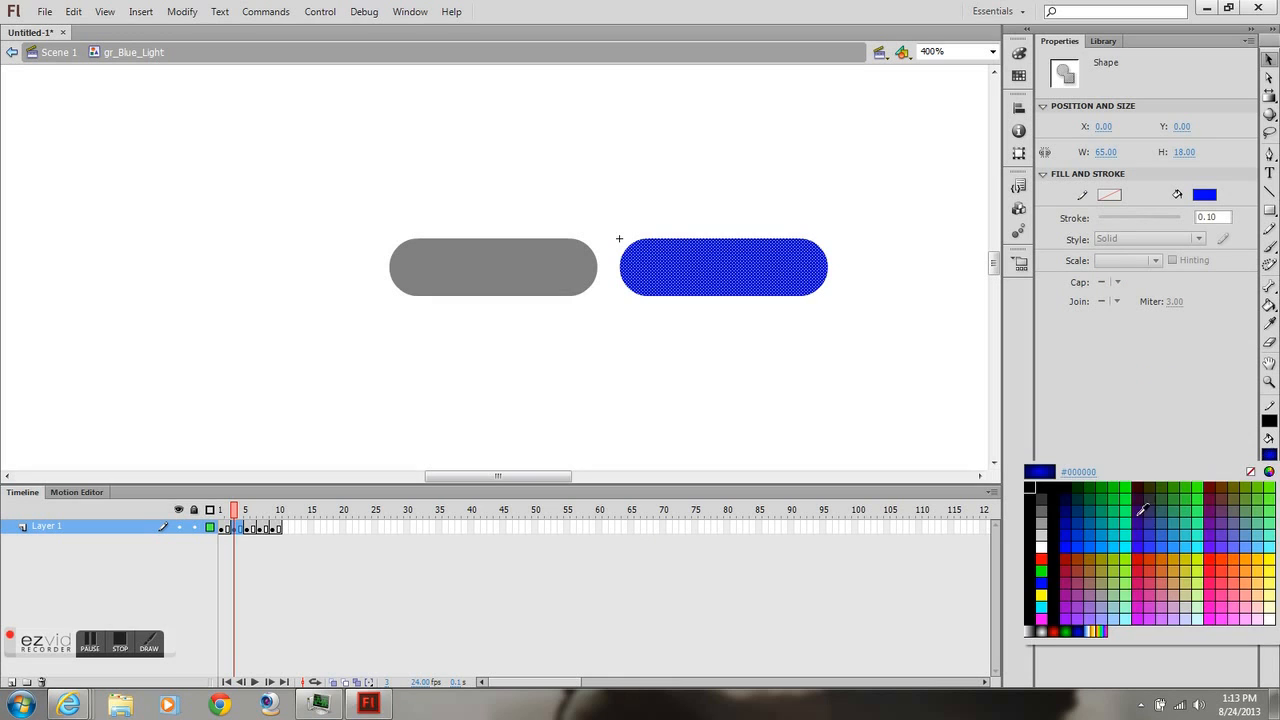
pyautogui.click(1080, 631)
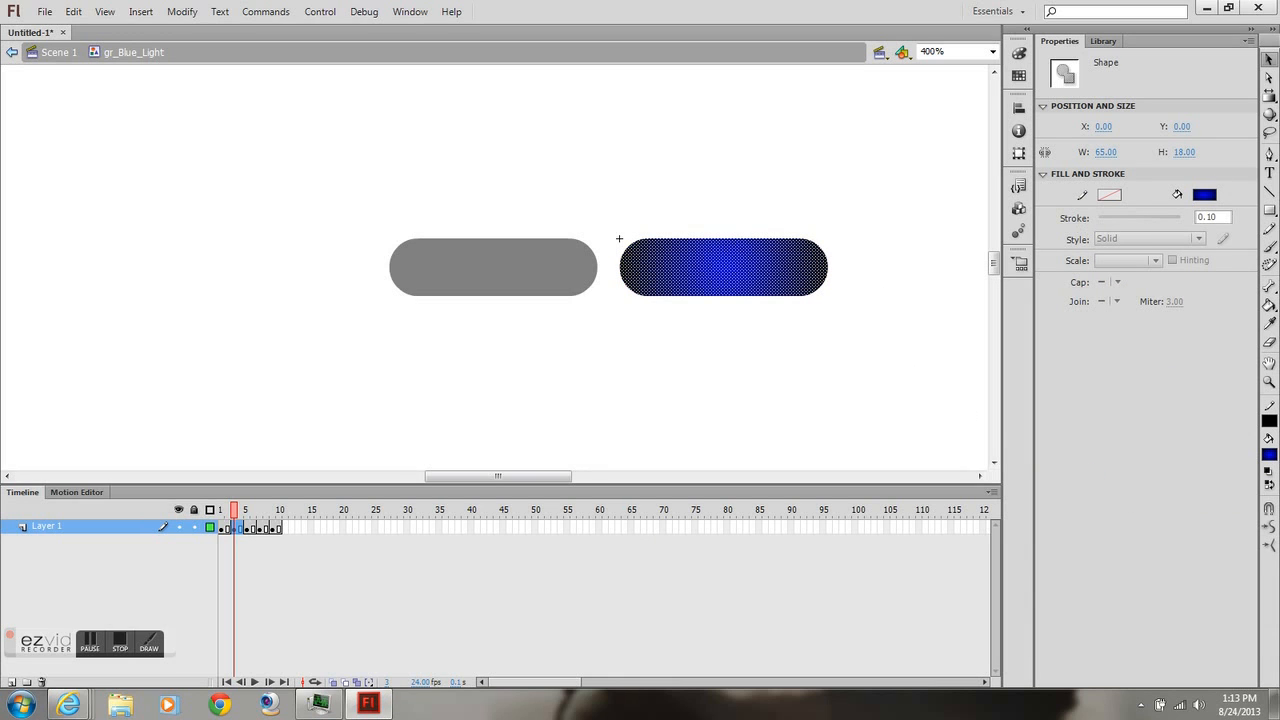
# - Try narrowing the width of the radial gradient on frame 3 with the Gradient Transform tool, and undo it
pyautogui.click(1270, 95)
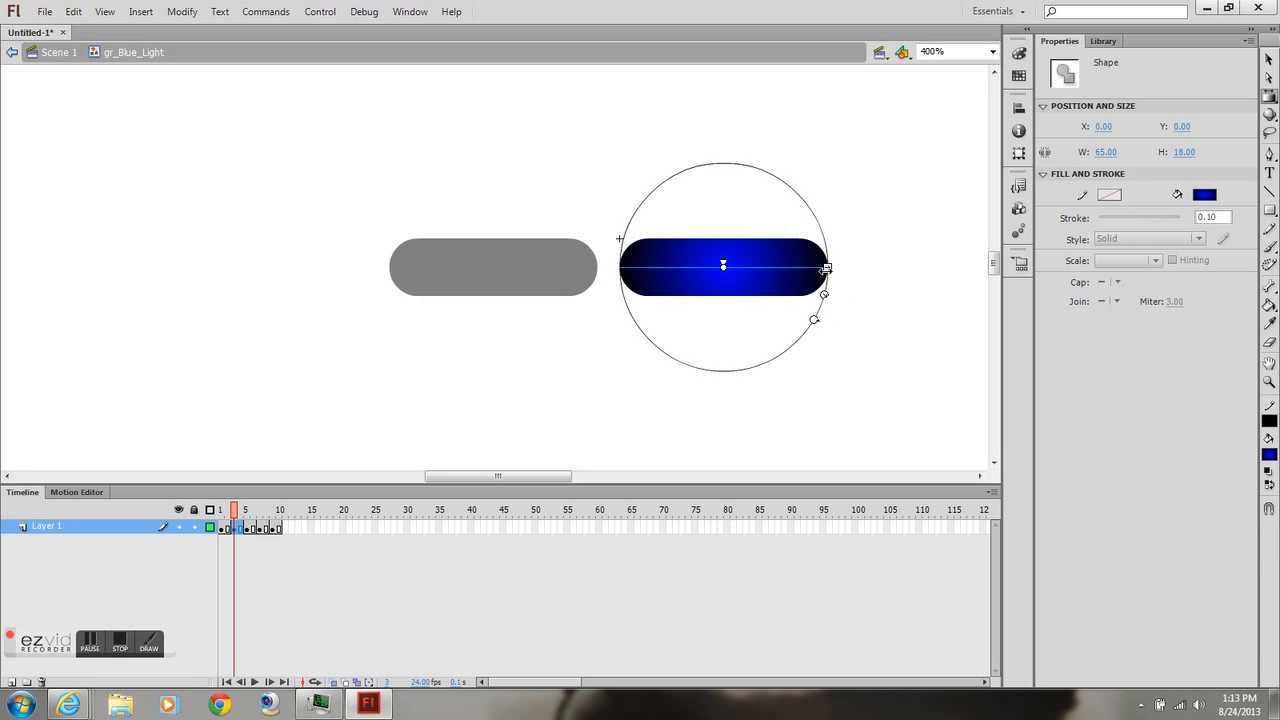
pyautogui.moveTo(828, 267); pyautogui.dragTo(787, 267)
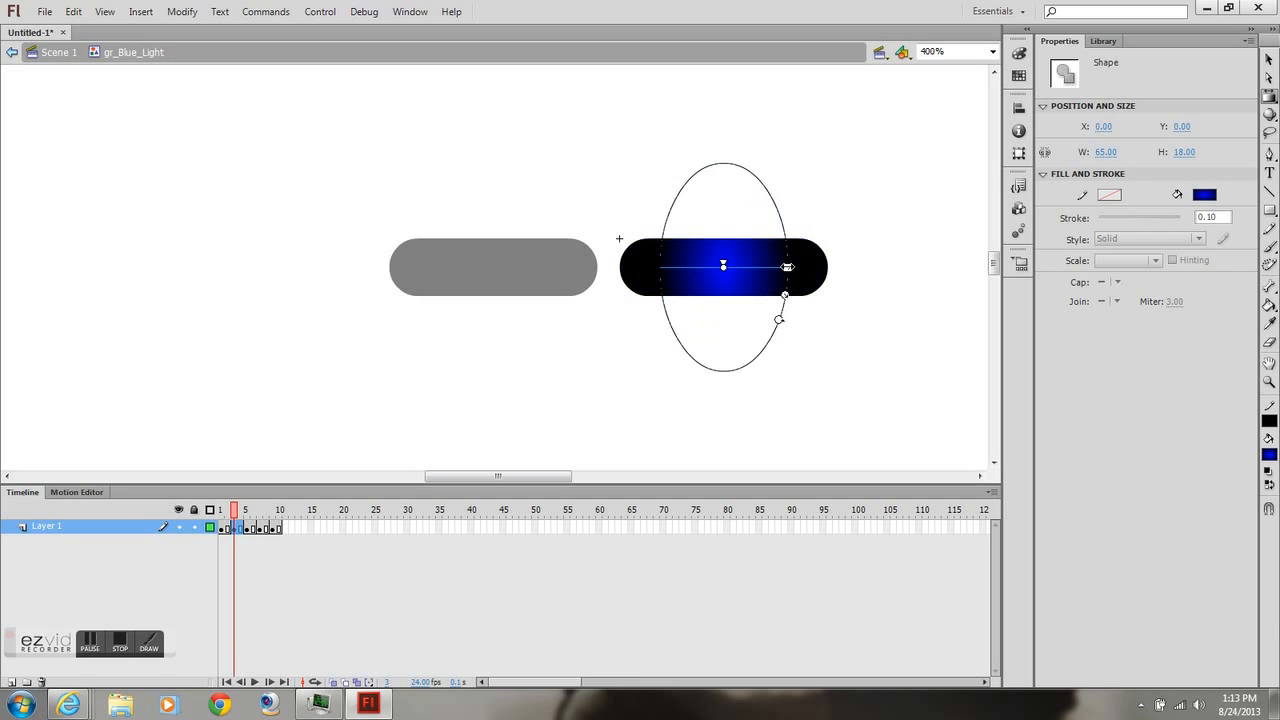
pyautogui.hotkey('ctrl', 'z')
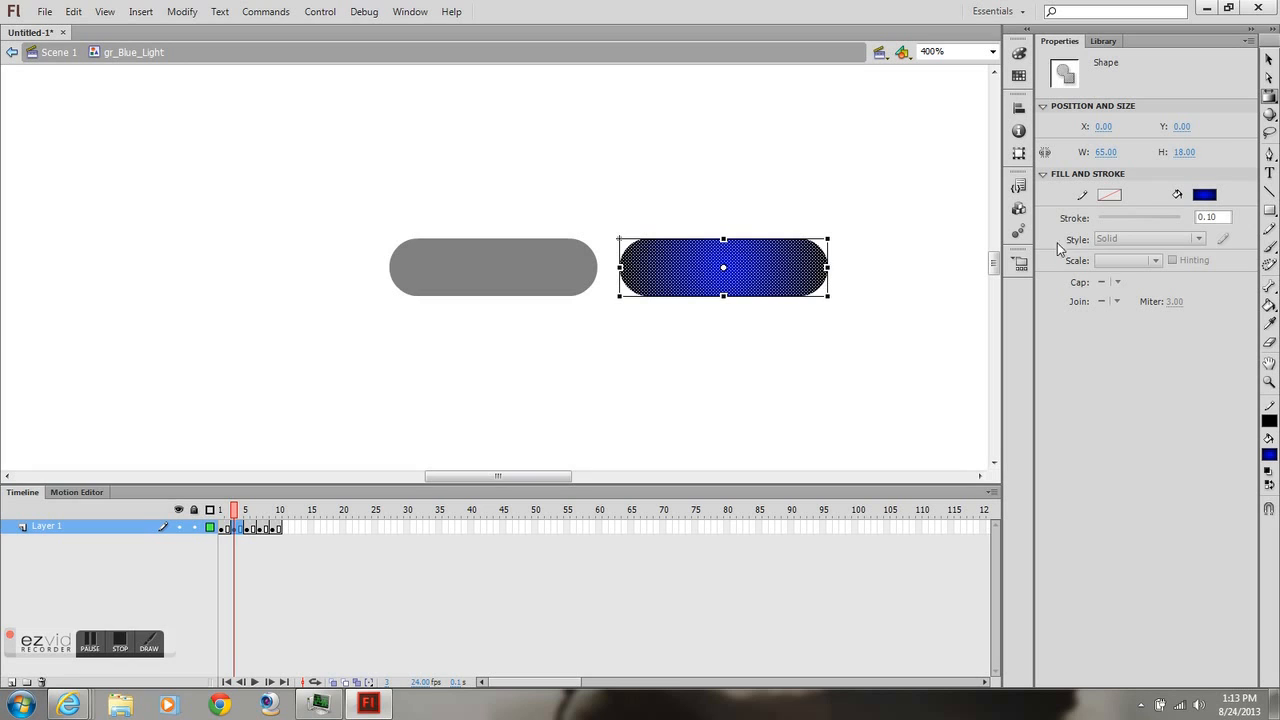
# - Reshape the radial gradient on frame 3 into a flat, wide ellipse that fits inside the light shape
pyautogui.click(1269, 98)
pyautogui.click(770, 263)
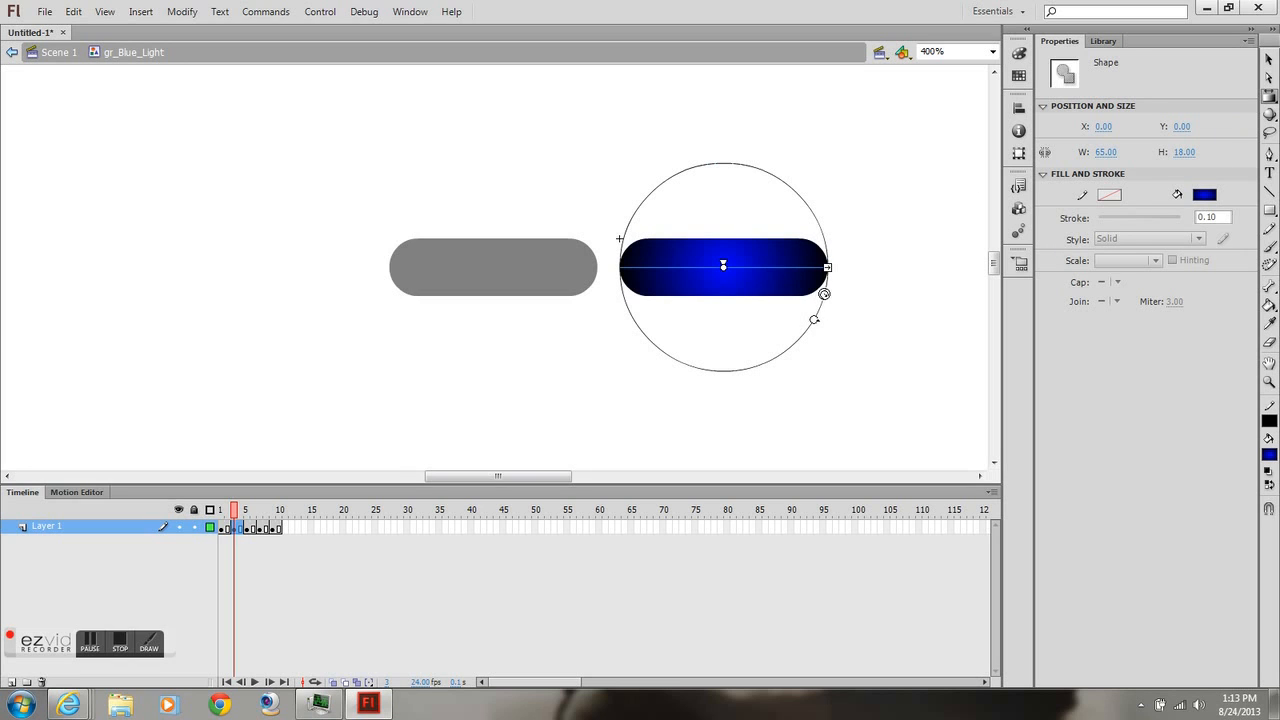
pyautogui.moveTo(824, 293)
pyautogui.mouseDown()
pyautogui.moveTo(795, 269)
pyautogui.moveTo(750, 268)
pyautogui.moveTo(818, 269)
pyautogui.mouseUp()
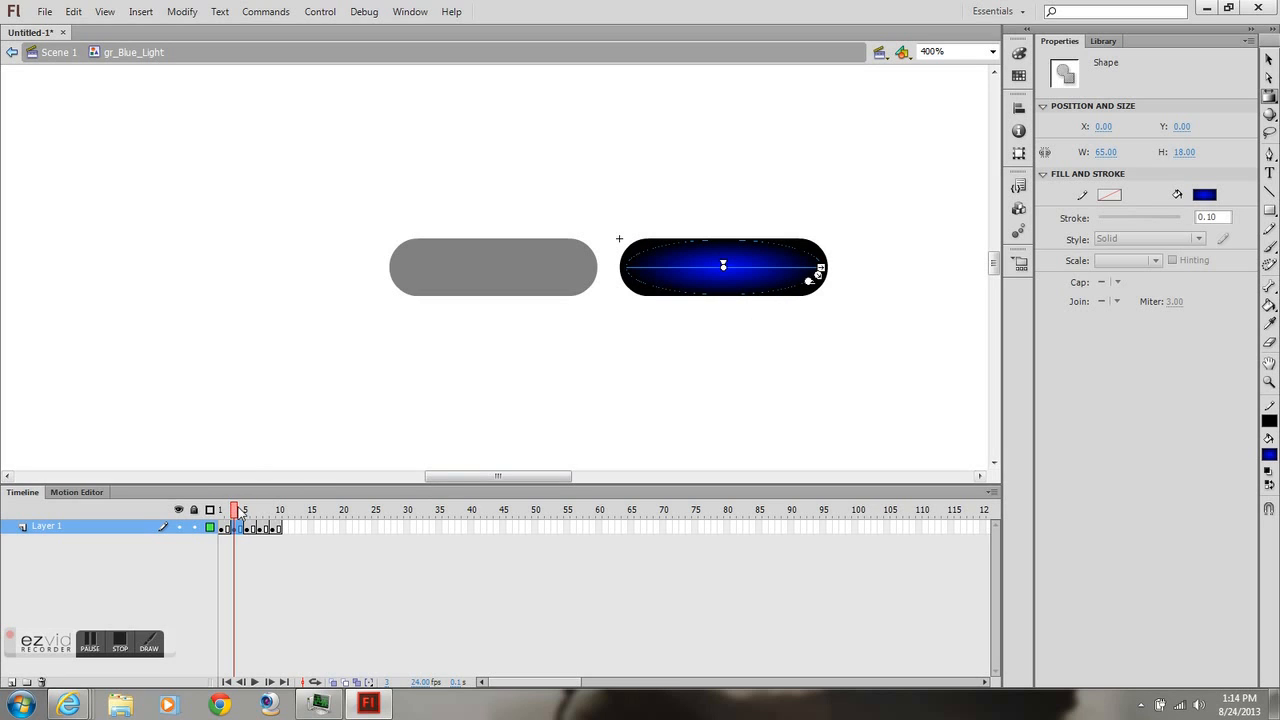
# - Copy the gradient keyframe at frame 3 and paste it onto frame 7
pyautogui.moveTo(235, 511)
pyautogui.mouseDown()
pyautogui.moveTo(259, 512)
pyautogui.moveTo(239, 515)
pyautogui.mouseUp()
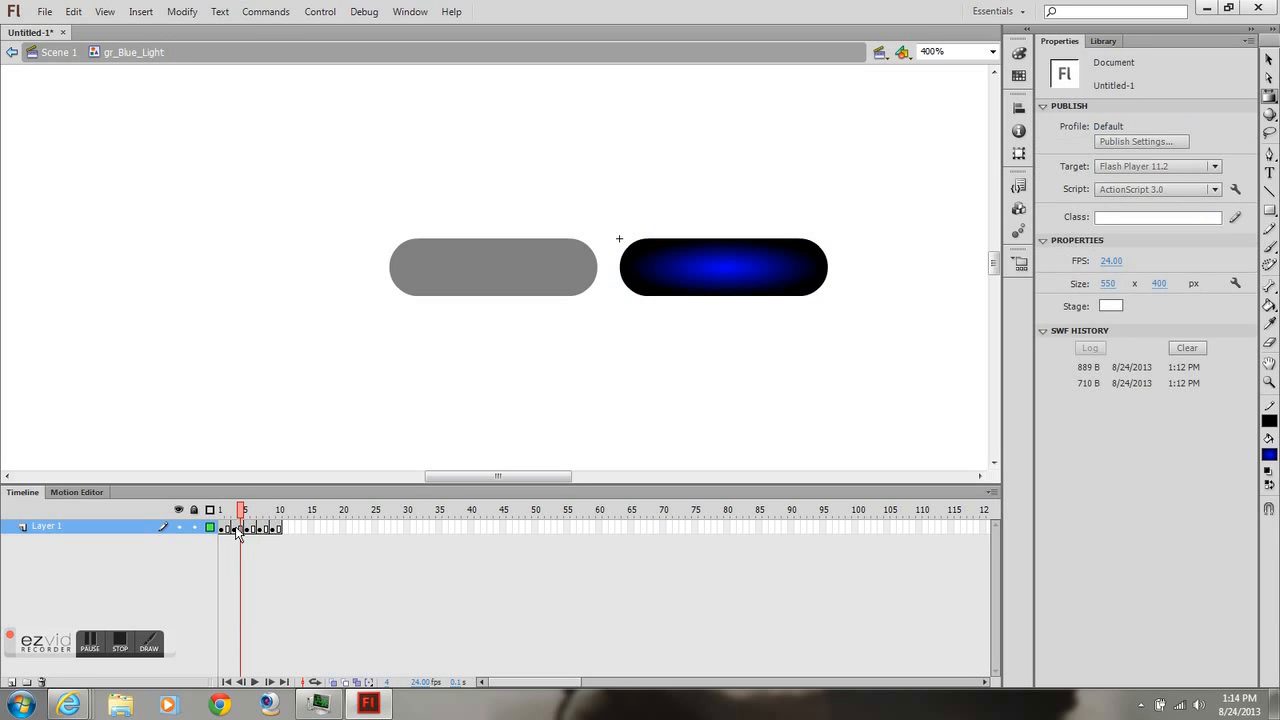
pyautogui.click(234, 529)
pyautogui.rightClick(235, 531)
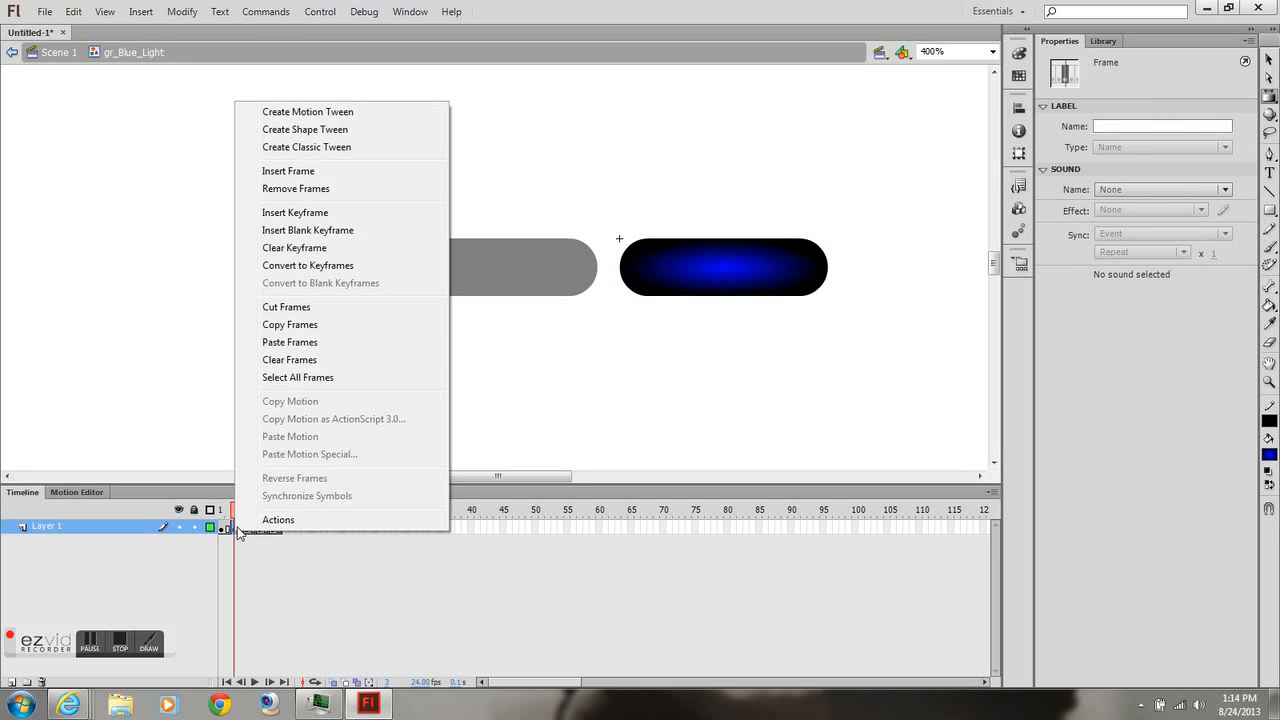
pyautogui.click(292, 325)
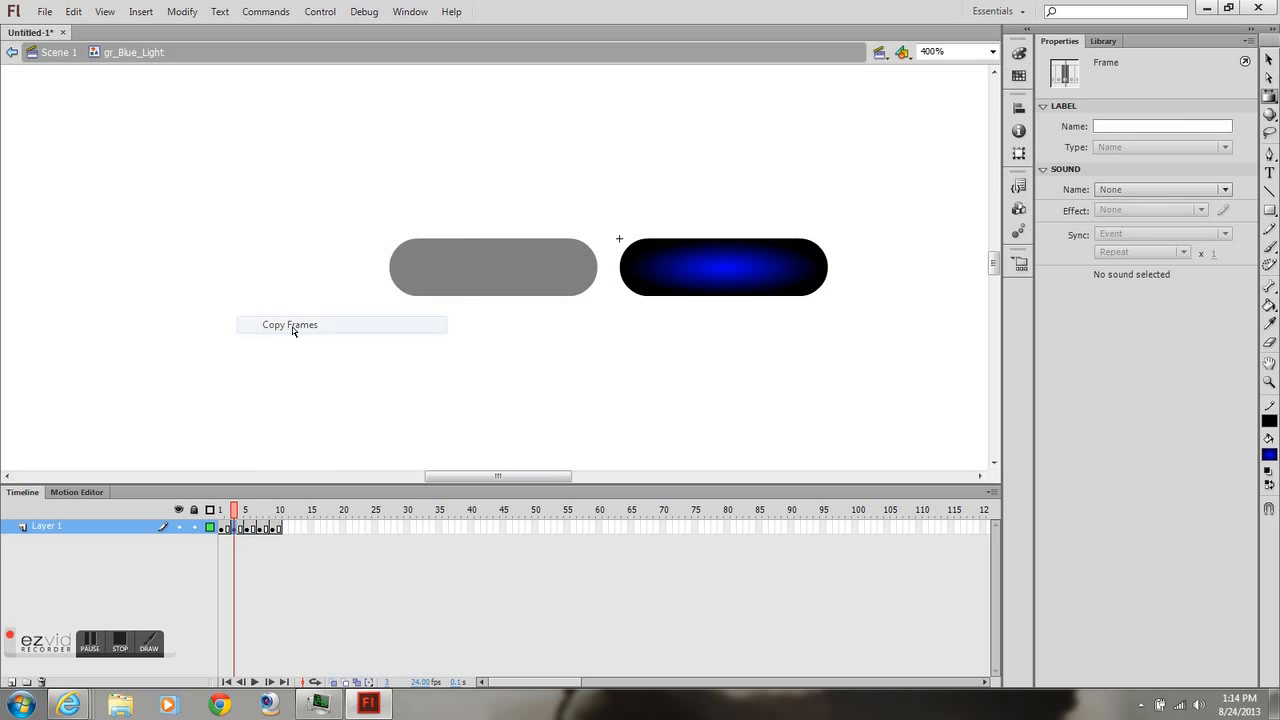
pyautogui.click(258, 515)
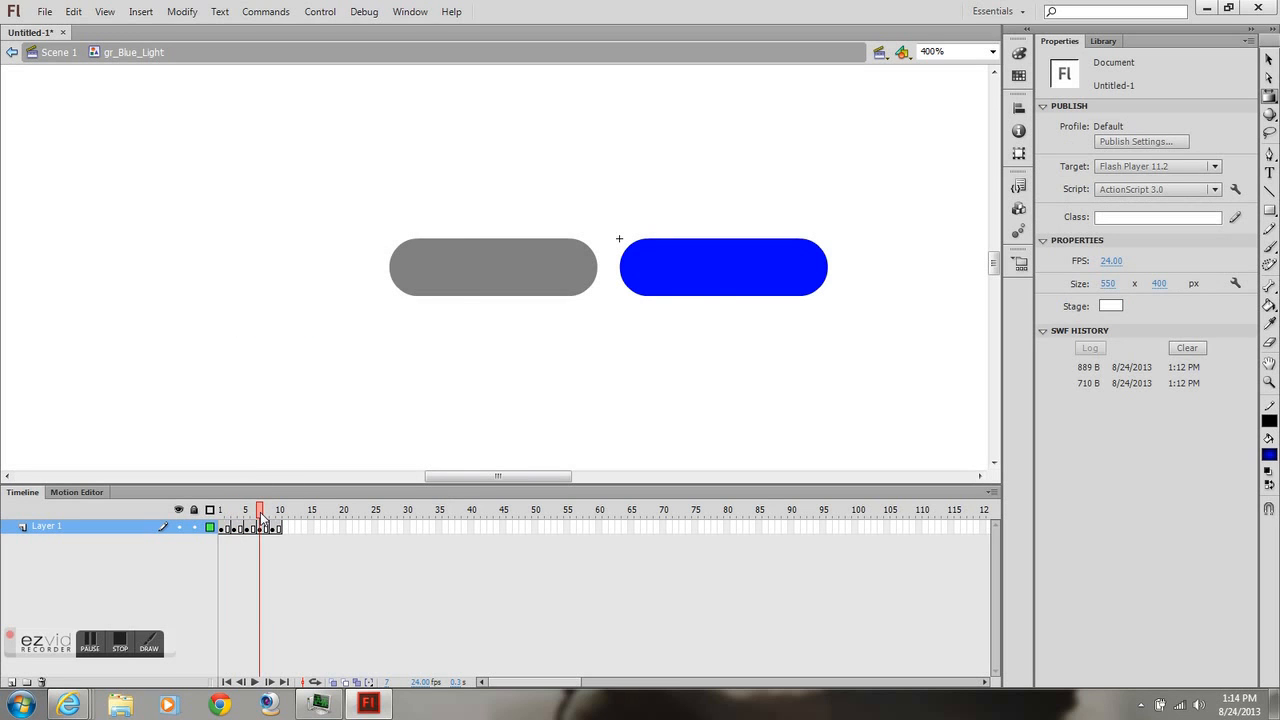
pyautogui.rightClick(264, 530)
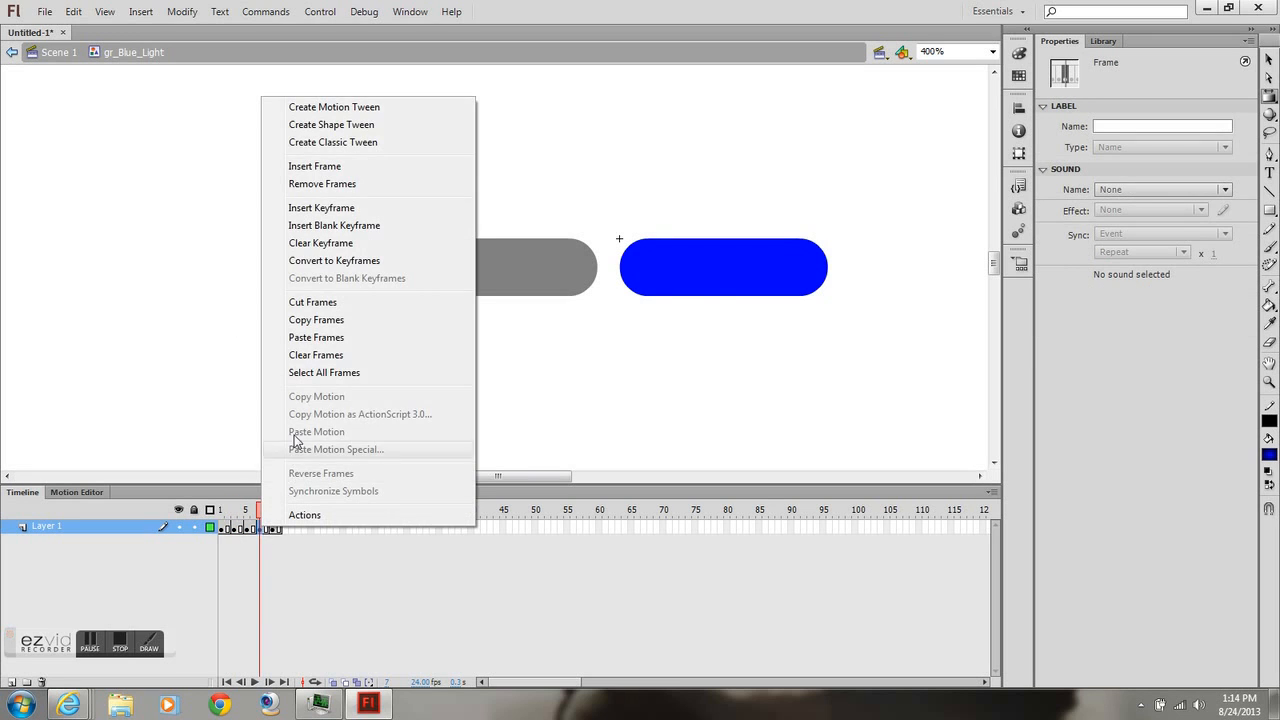
pyautogui.click(321, 340)
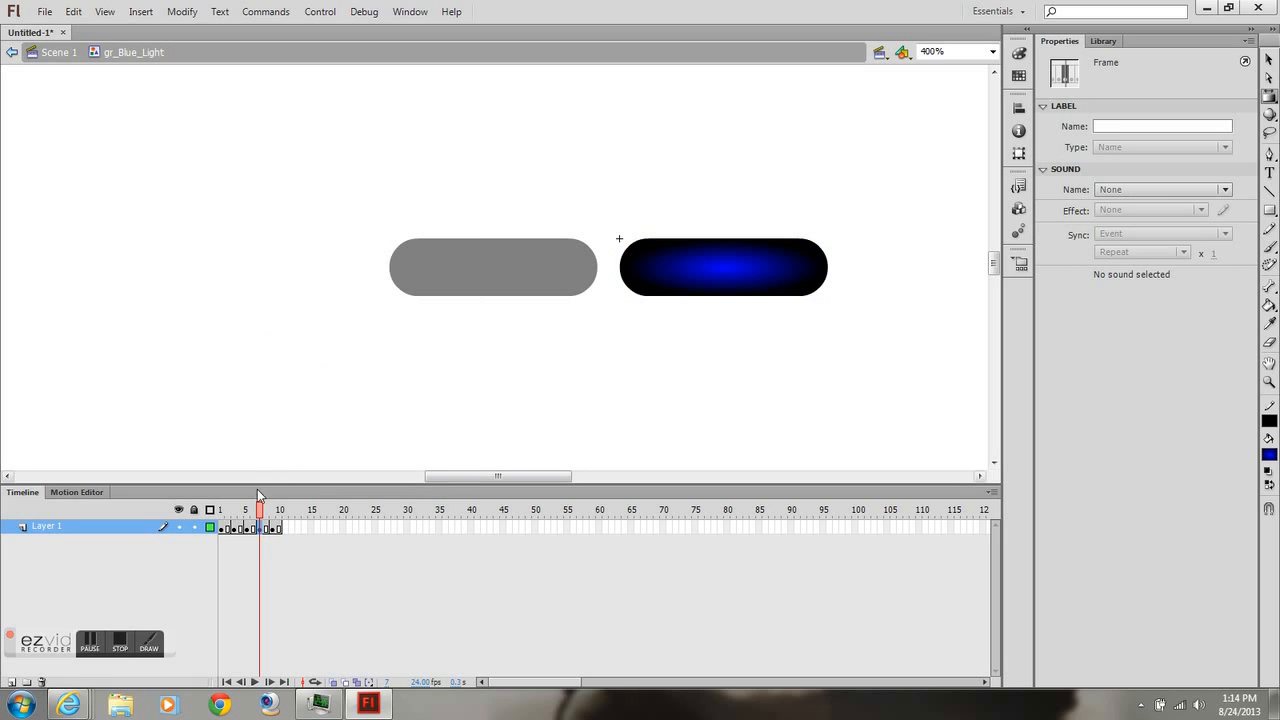
# - Fill the blue light shape on frame 9 with solid black (#000000)
pyautogui.moveTo(259, 512); pyautogui.dragTo(273, 512)
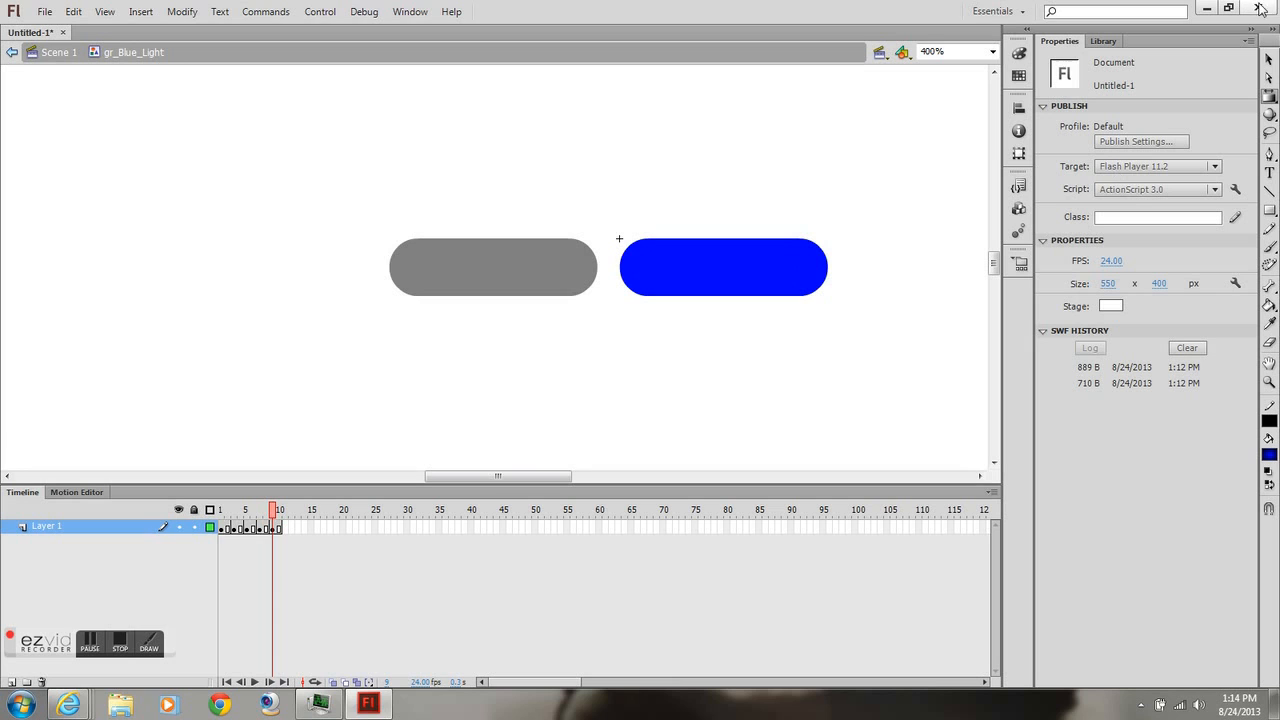
pyautogui.click(1269, 60)
pyautogui.click(766, 264)
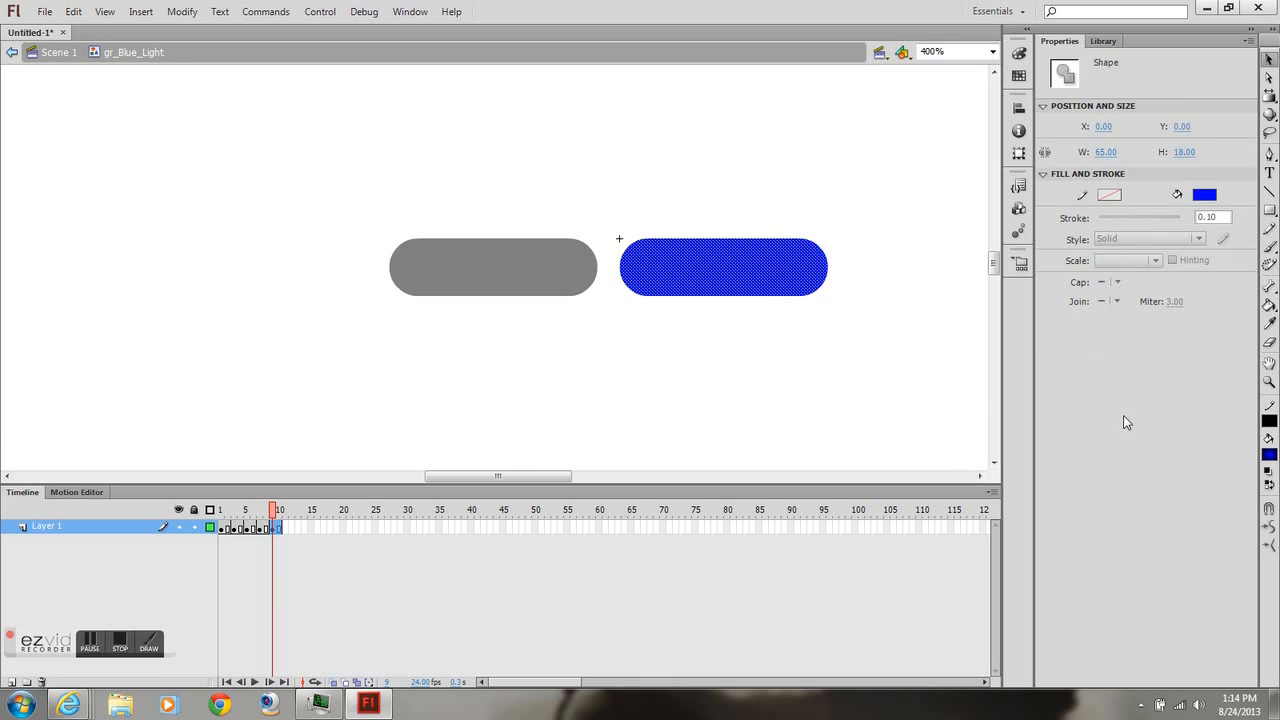
pyautogui.click(1270, 454)
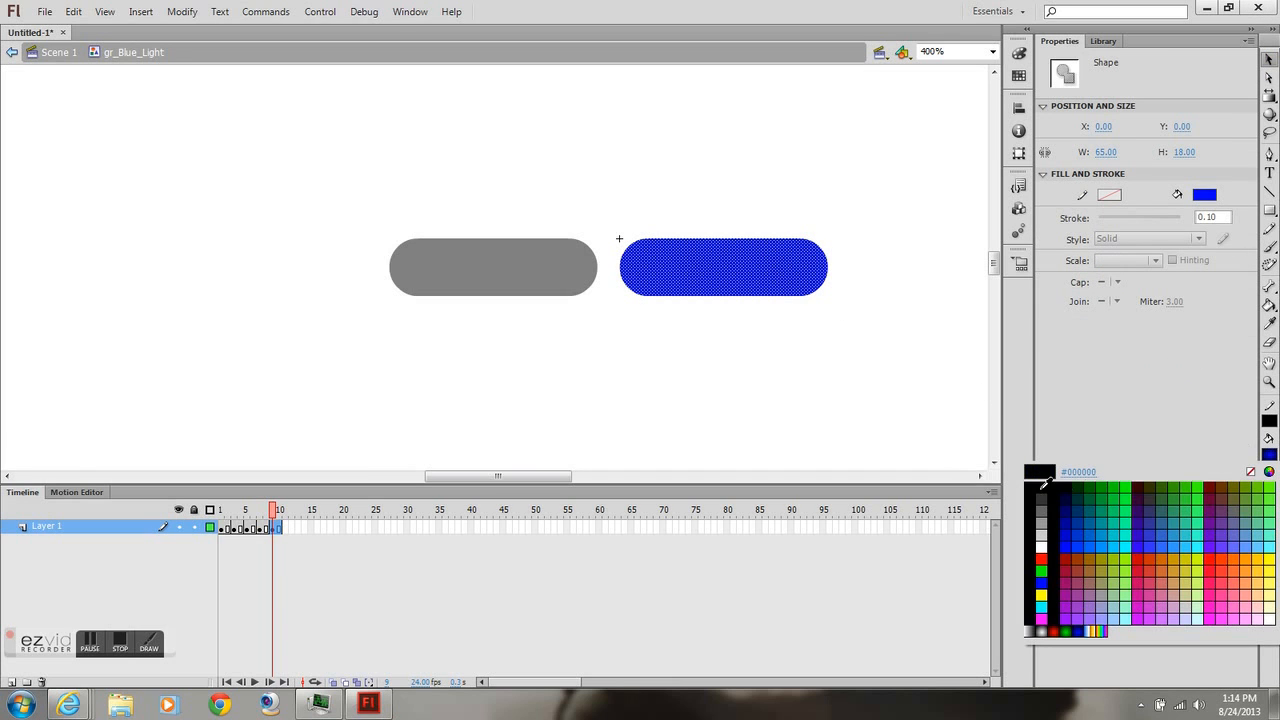
pyautogui.click(1041, 489)
pyautogui.click(746, 369)
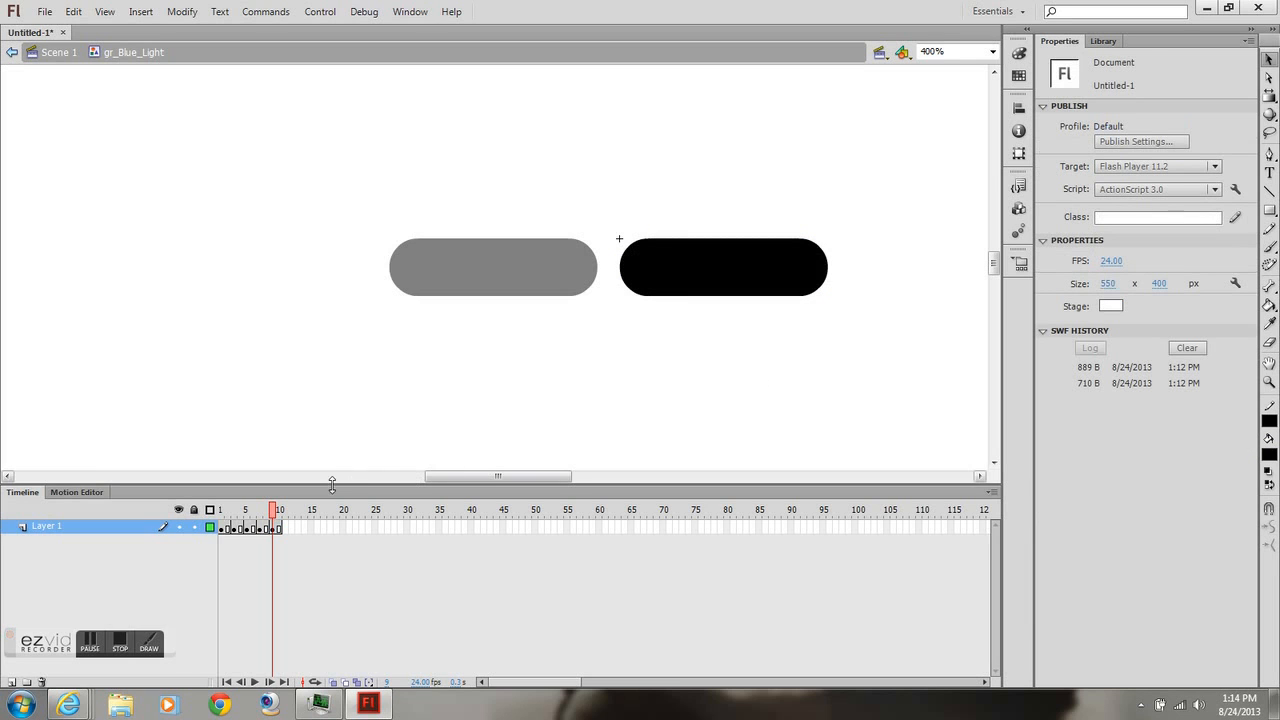
# - Preview the blue light symbol's animation, then return to Scene 1 and play the main timeline
pyautogui.moveTo(276, 514); pyautogui.dragTo(249, 528)
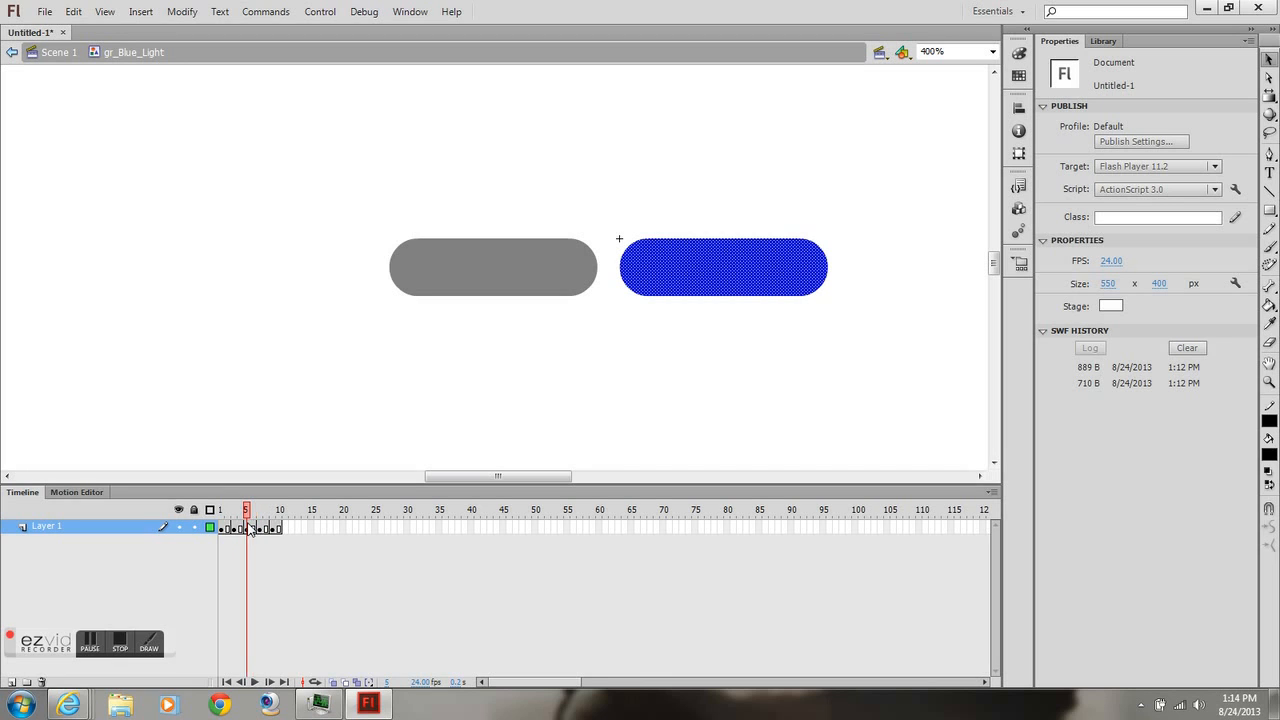
pyautogui.click(525, 373)
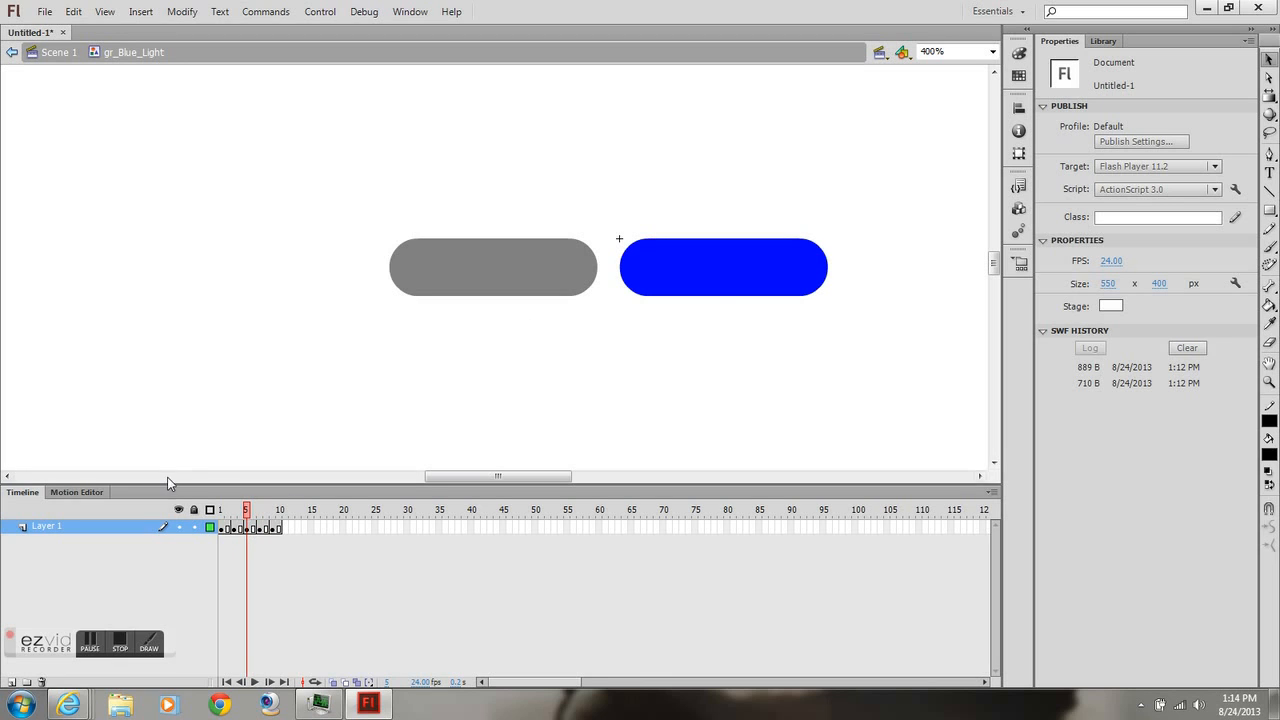
pyautogui.click(255, 682)
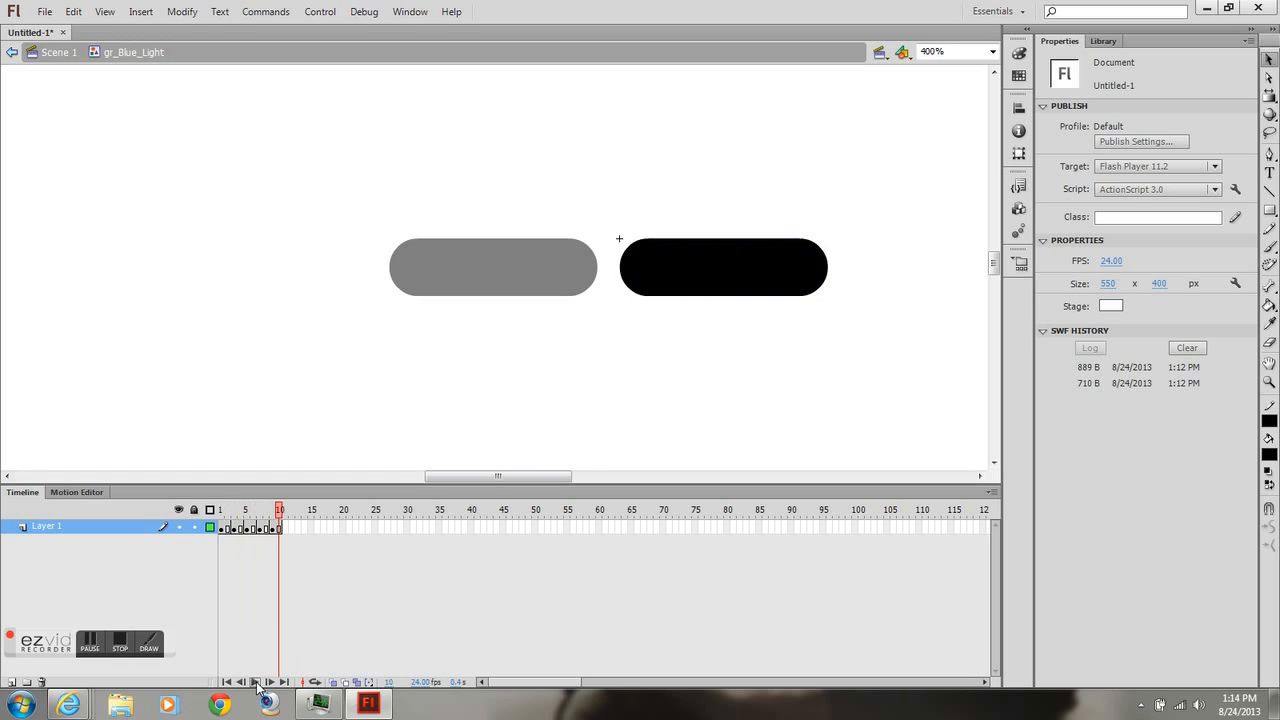
pyautogui.click(257, 683)
pyautogui.click(56, 52)
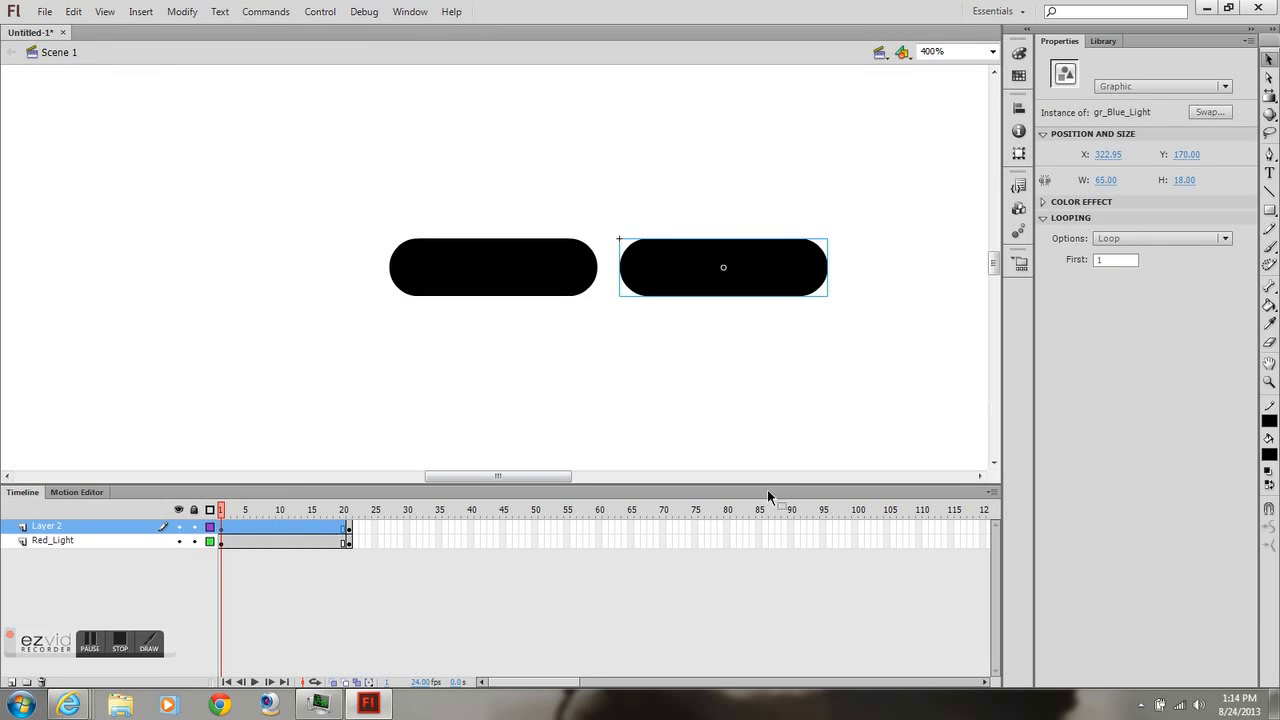
pyautogui.click(254, 683)
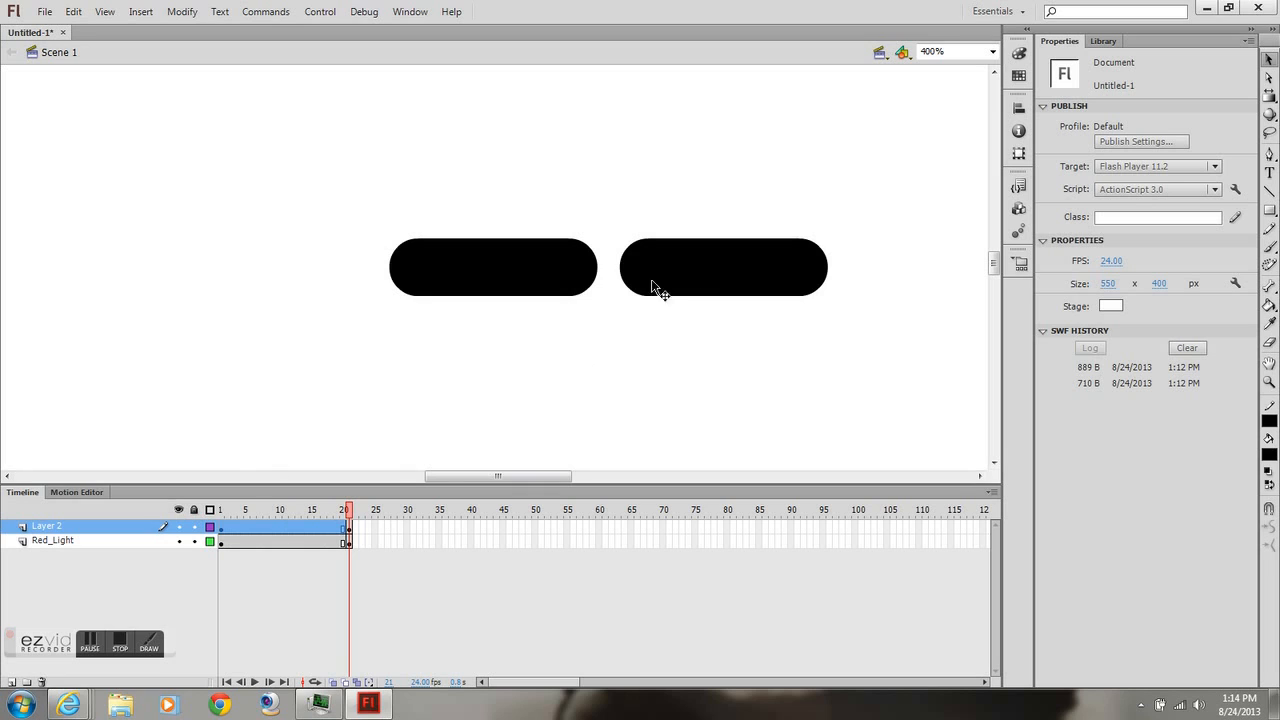
# - Rename Layer 2 to Blue_Light
pyautogui.doubleClick(58, 527)
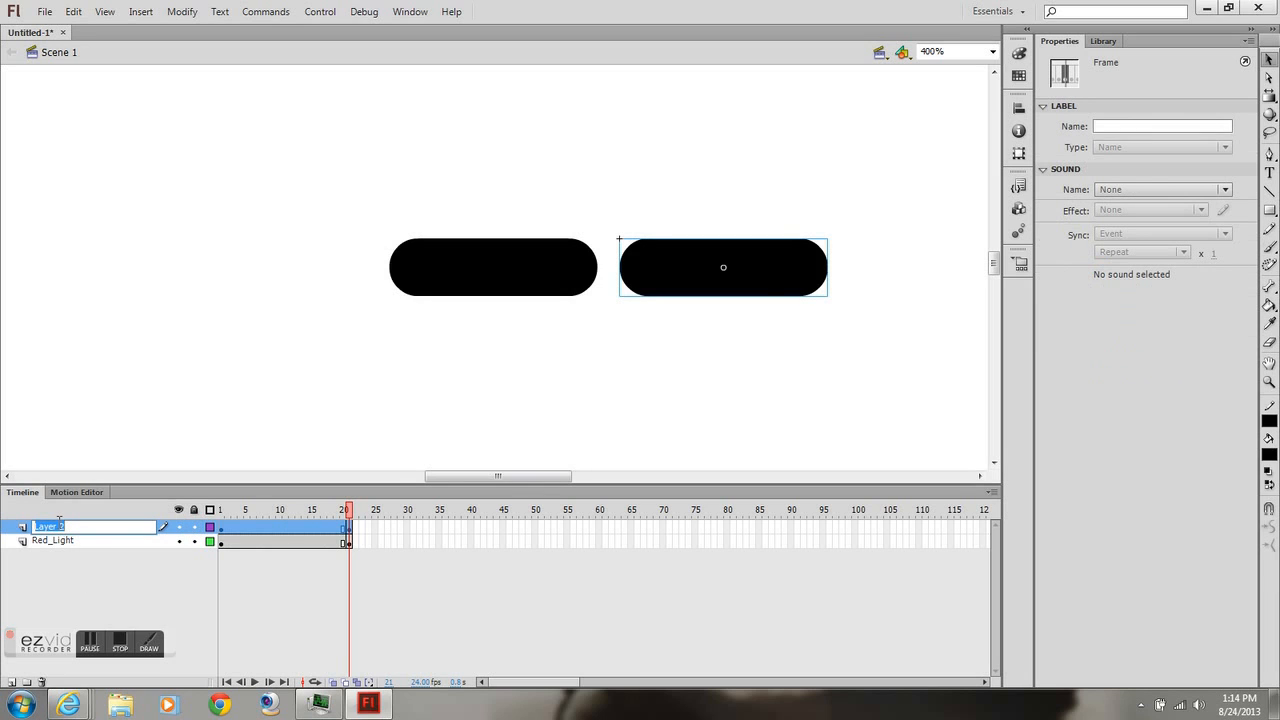
pyautogui.write('Blue_Light')
pyautogui.press('Return')
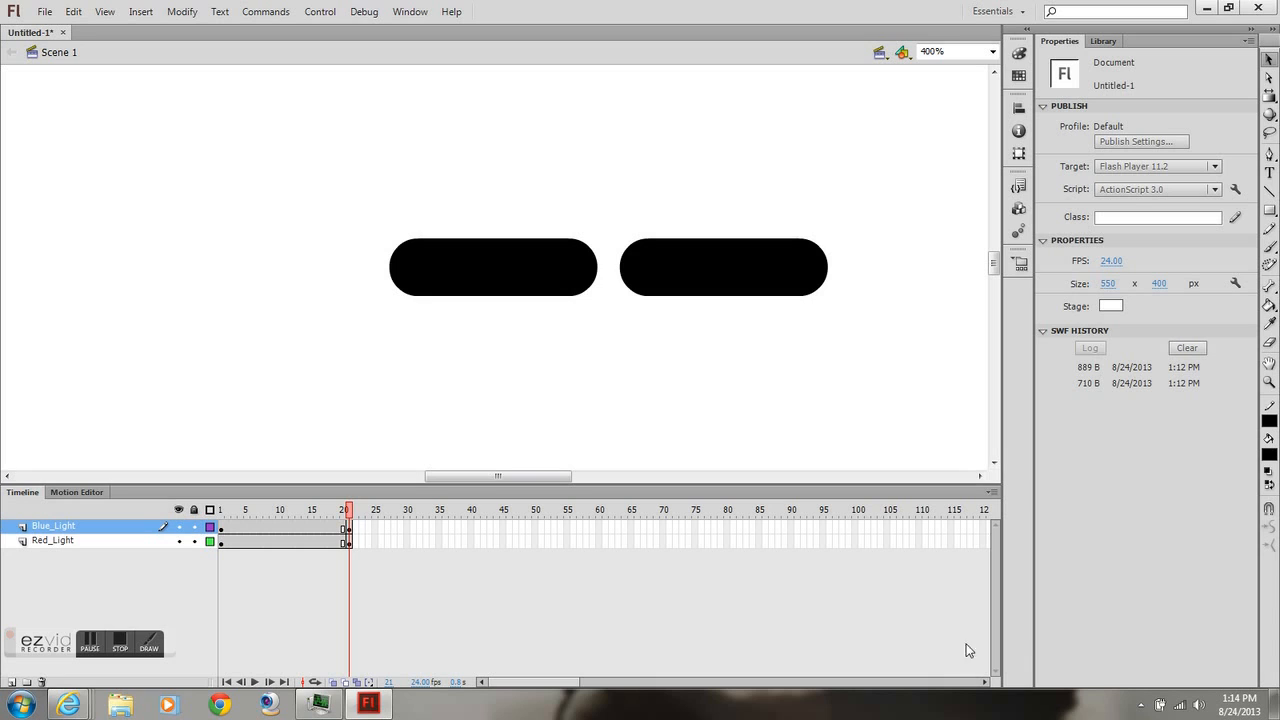
# - Set the blue light instance on frame 21 to start looping from frame 5, and play the timeline
pyautogui.click(716, 275)
pyautogui.click(1116, 258)
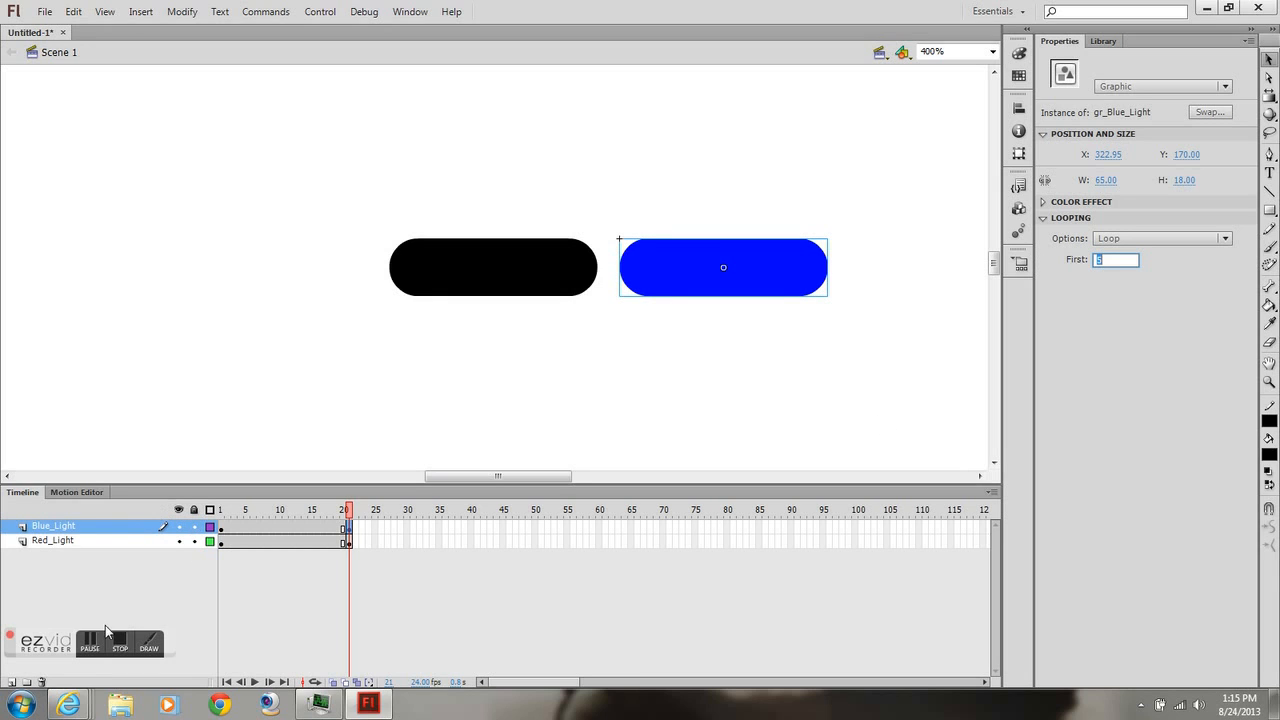
pyautogui.click(254, 682)
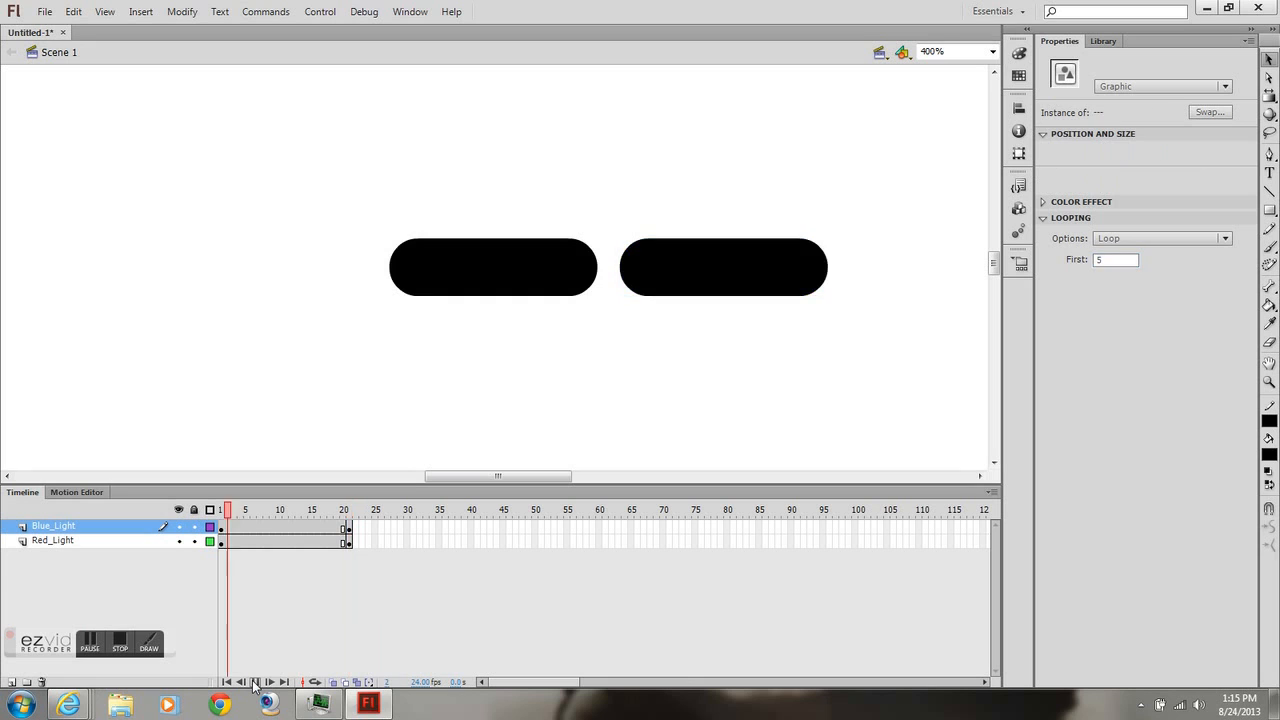
pyautogui.click(254, 682)
pyautogui.click(254, 682)
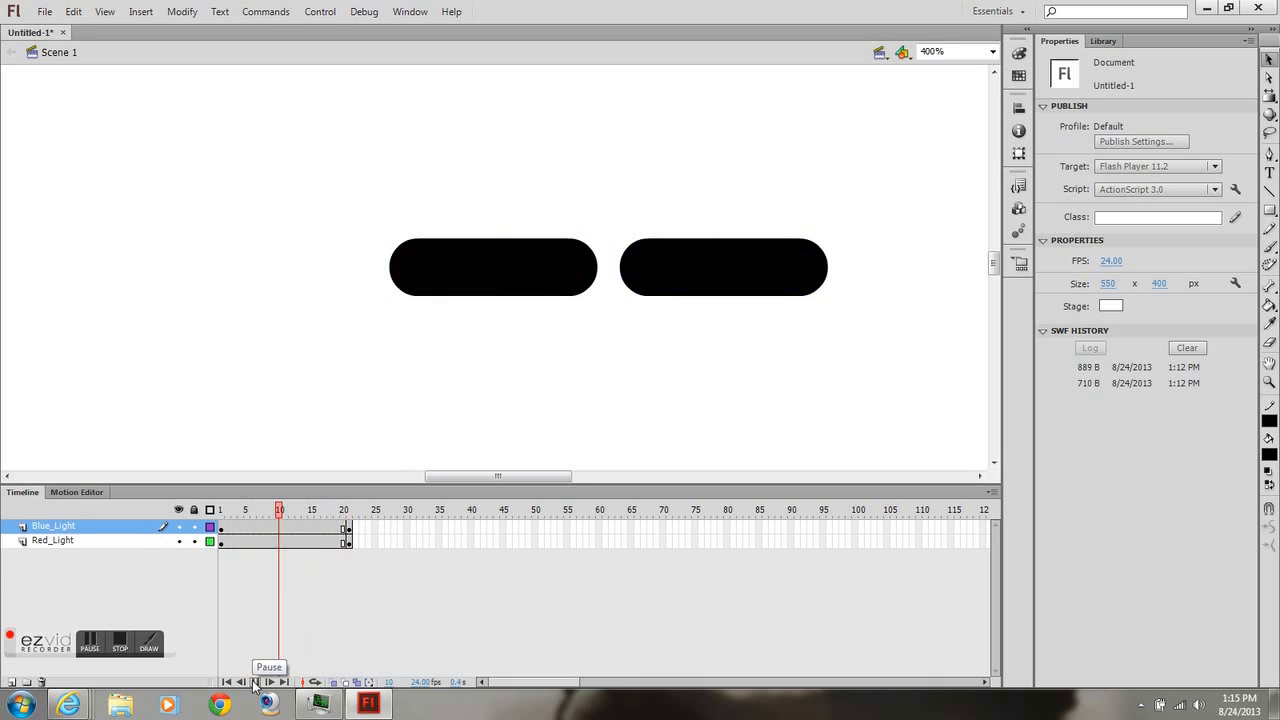
pyautogui.click(254, 682)
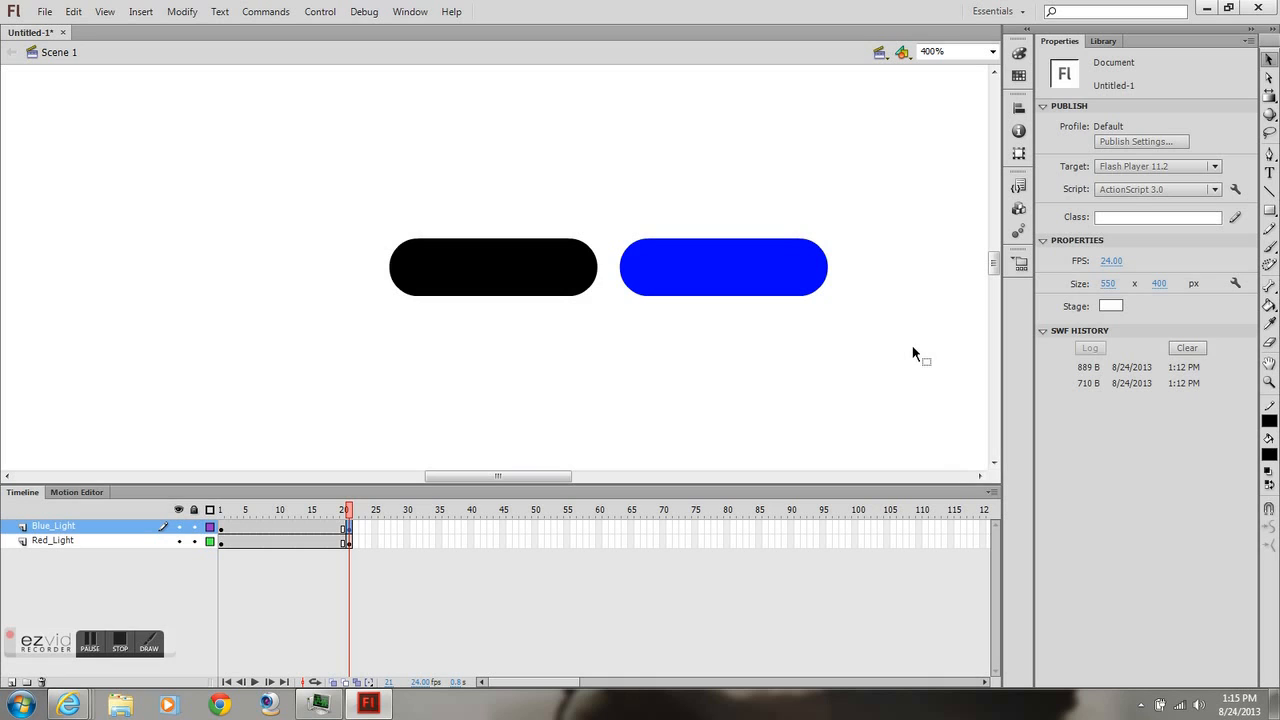
# - Try a first loop frame of 3 for the blue light instance on frame 21, and test the movie
pyautogui.click(823, 290)
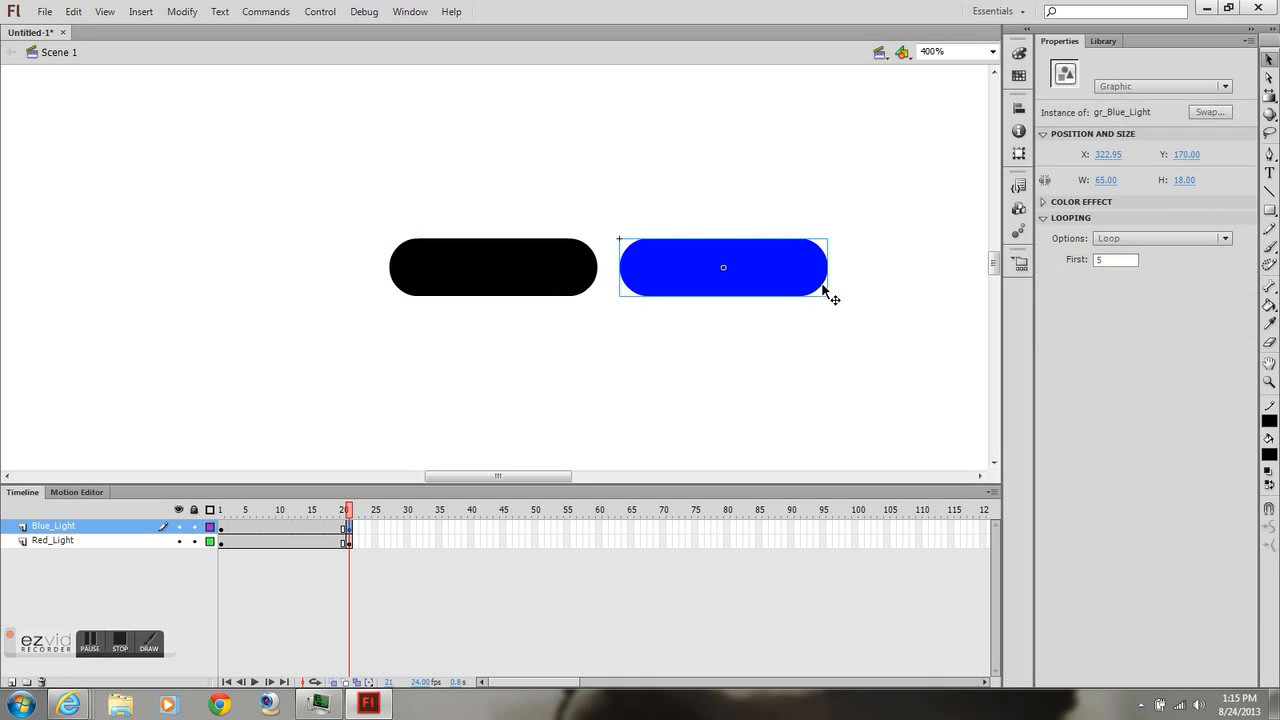
pyautogui.click(1133, 261)
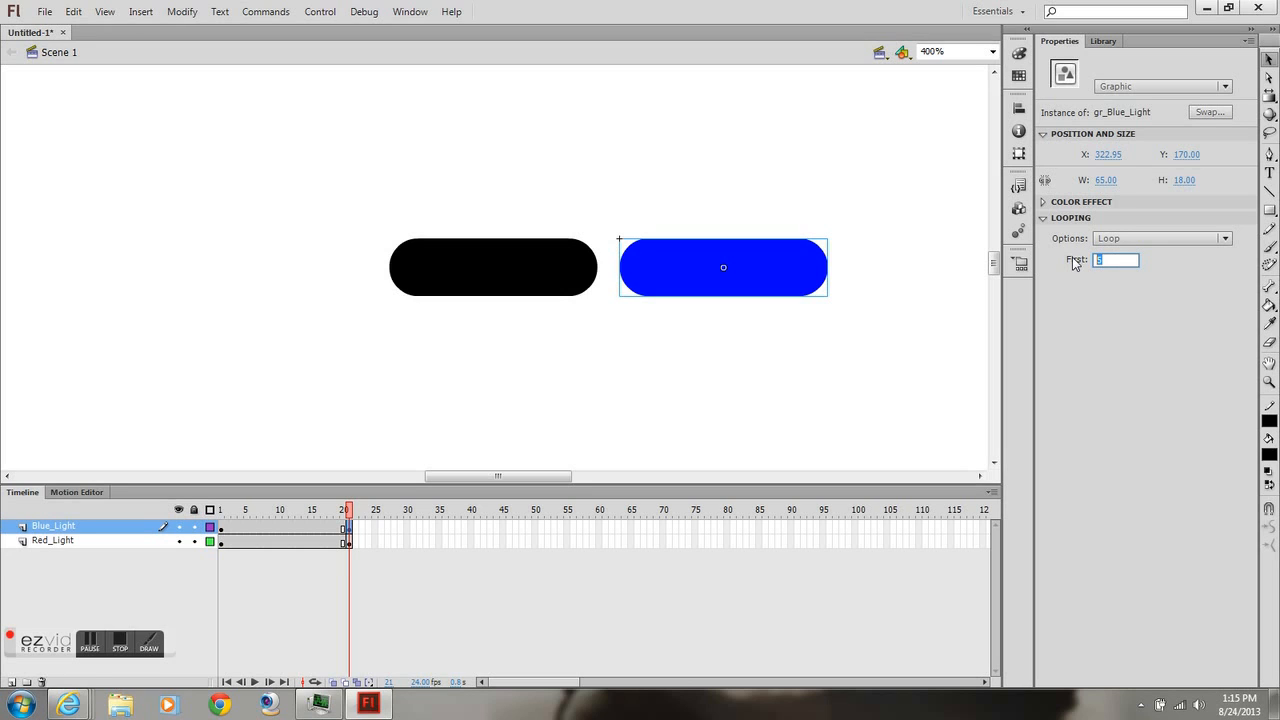
pyautogui.press('Return')
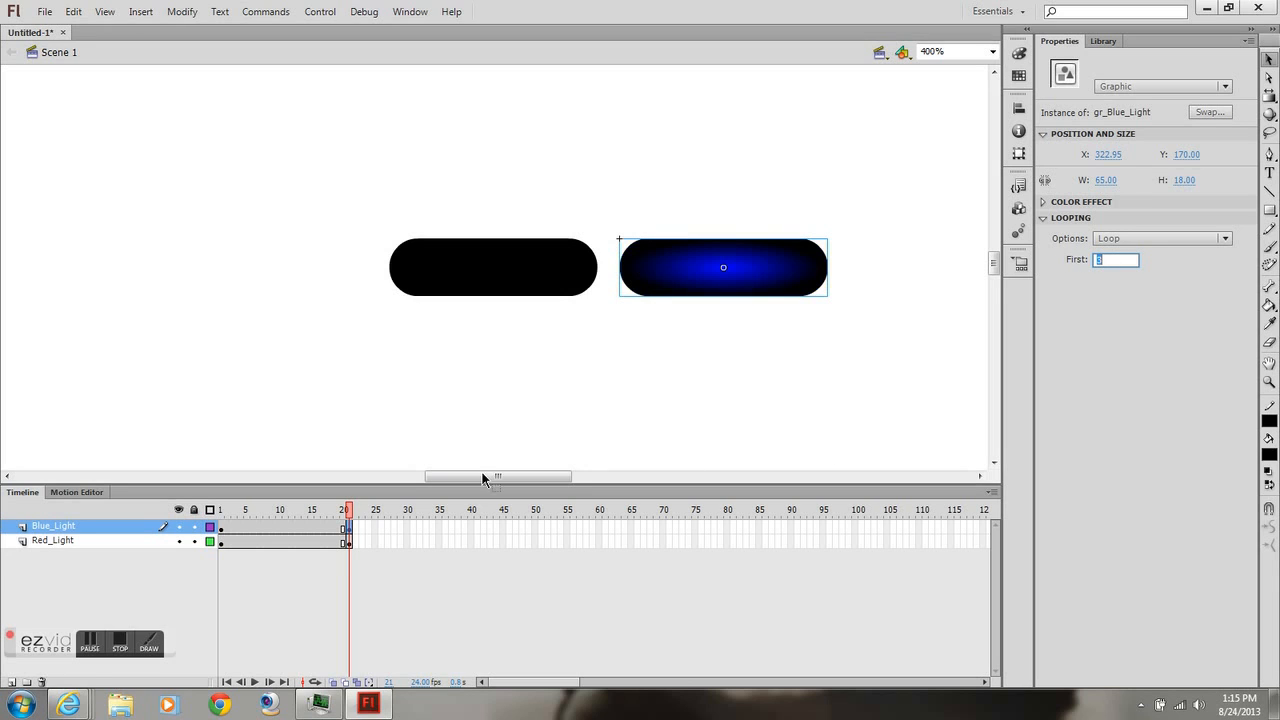
pyautogui.click(253, 682)
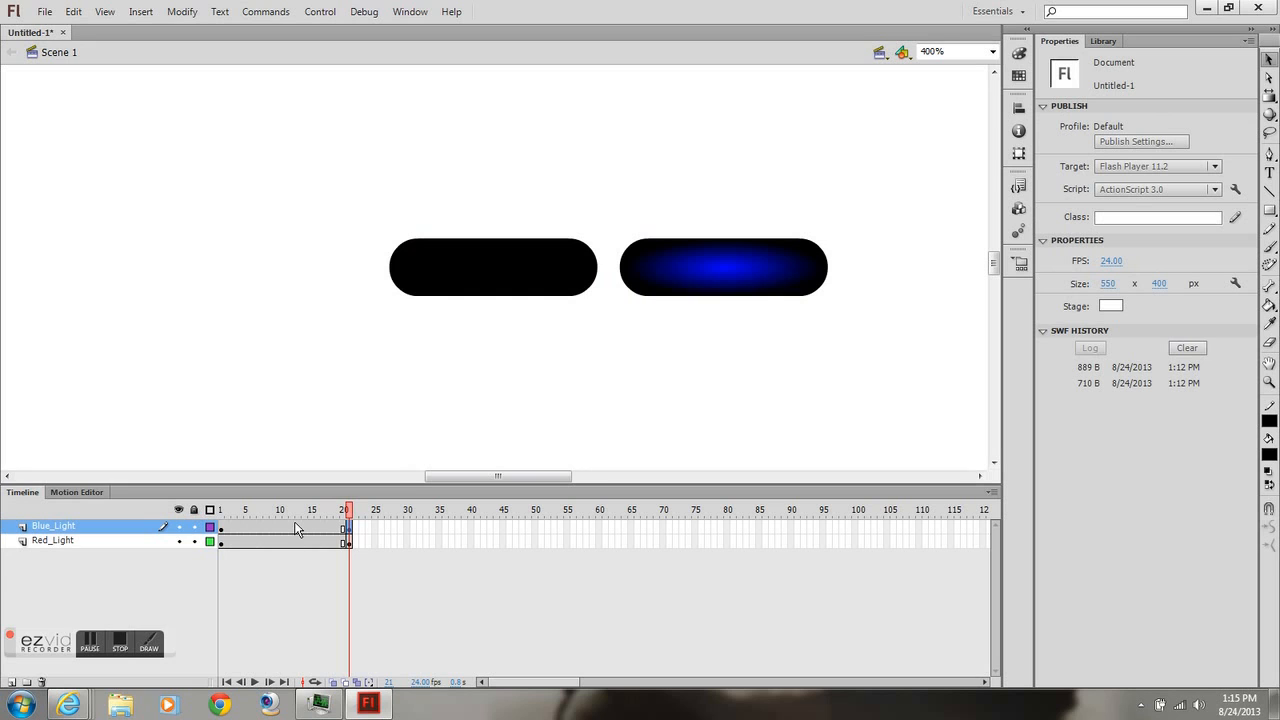
pyautogui.hotkey('ctrl', 'Return')
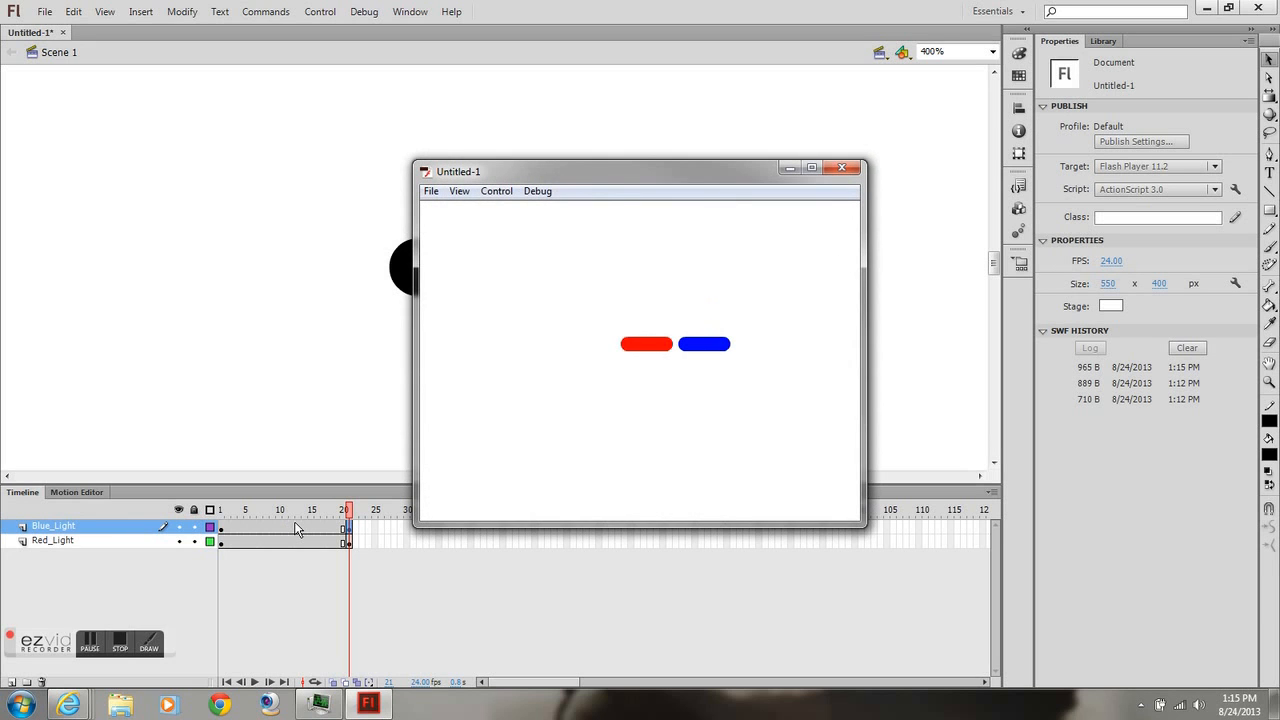
pyautogui.click(843, 169)
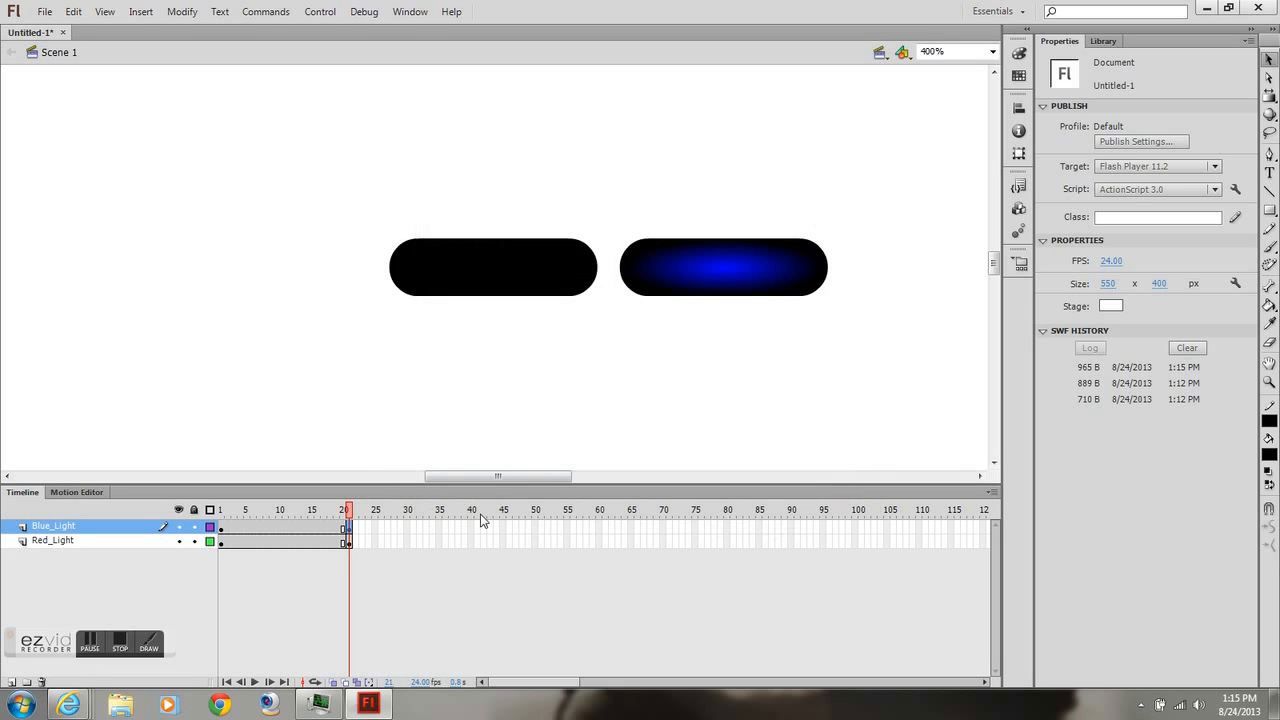
# - Set the first loop frame of the blue light instance on frame 21 to 5
pyautogui.click(770, 278)
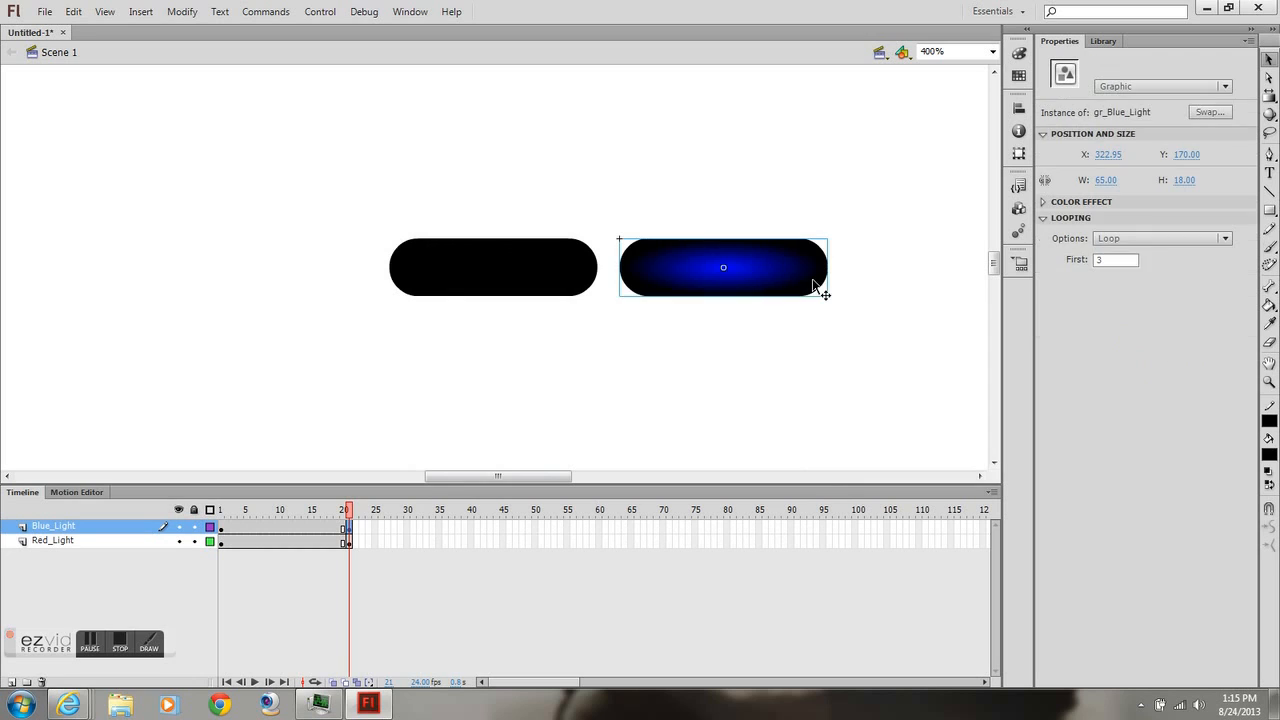
pyautogui.click(1116, 259)
pyautogui.press('Return')
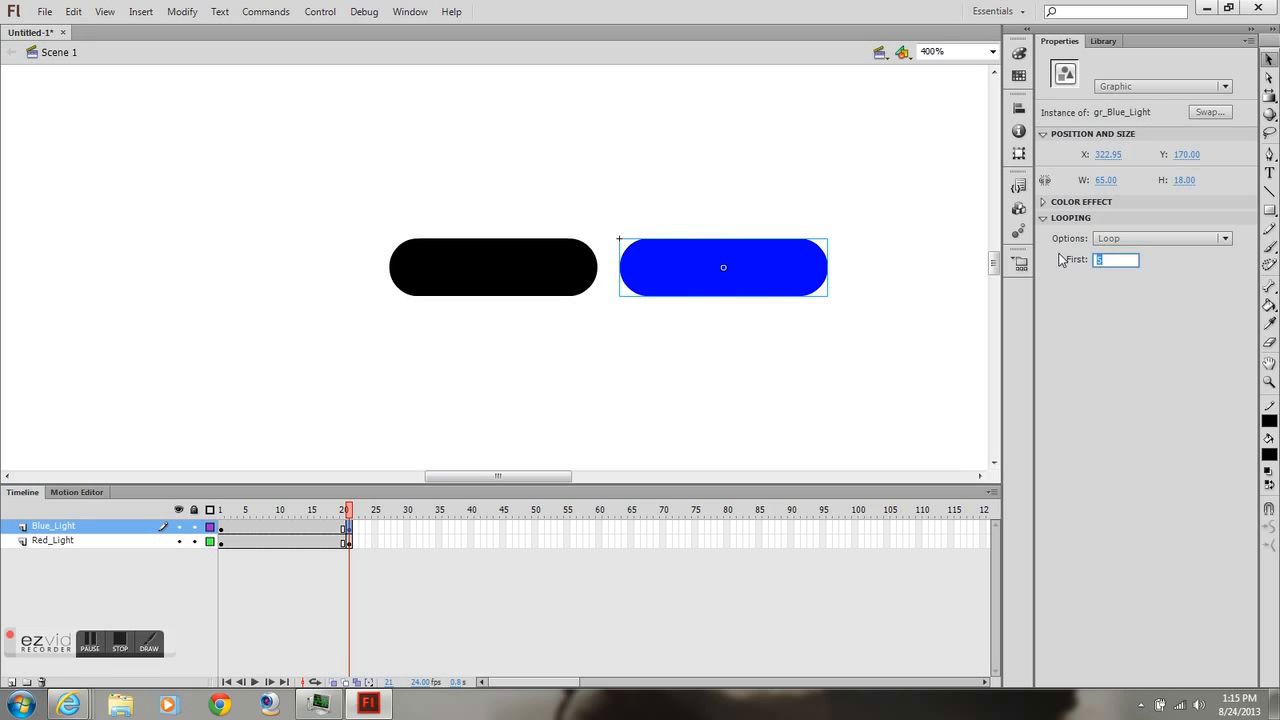
# - Go back to frame 1 and set the blue light instance's first loop frame to 5
pyautogui.click(240, 522)
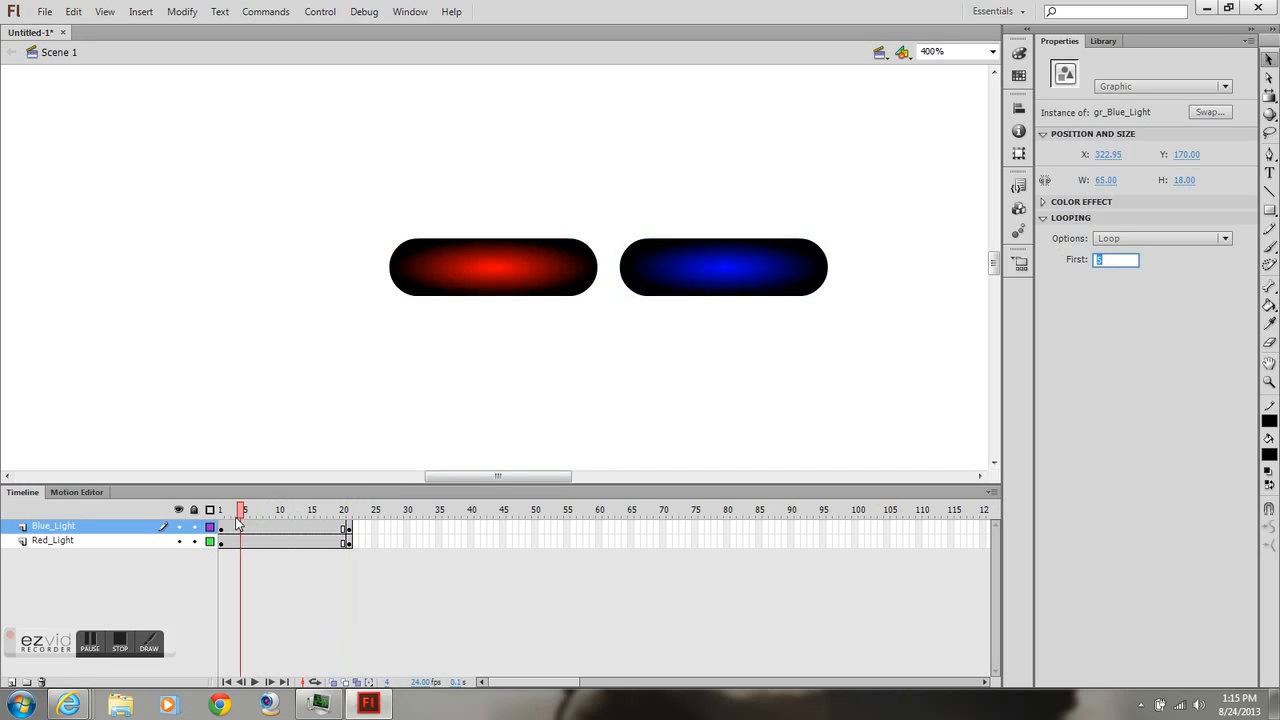
pyautogui.click(246, 526)
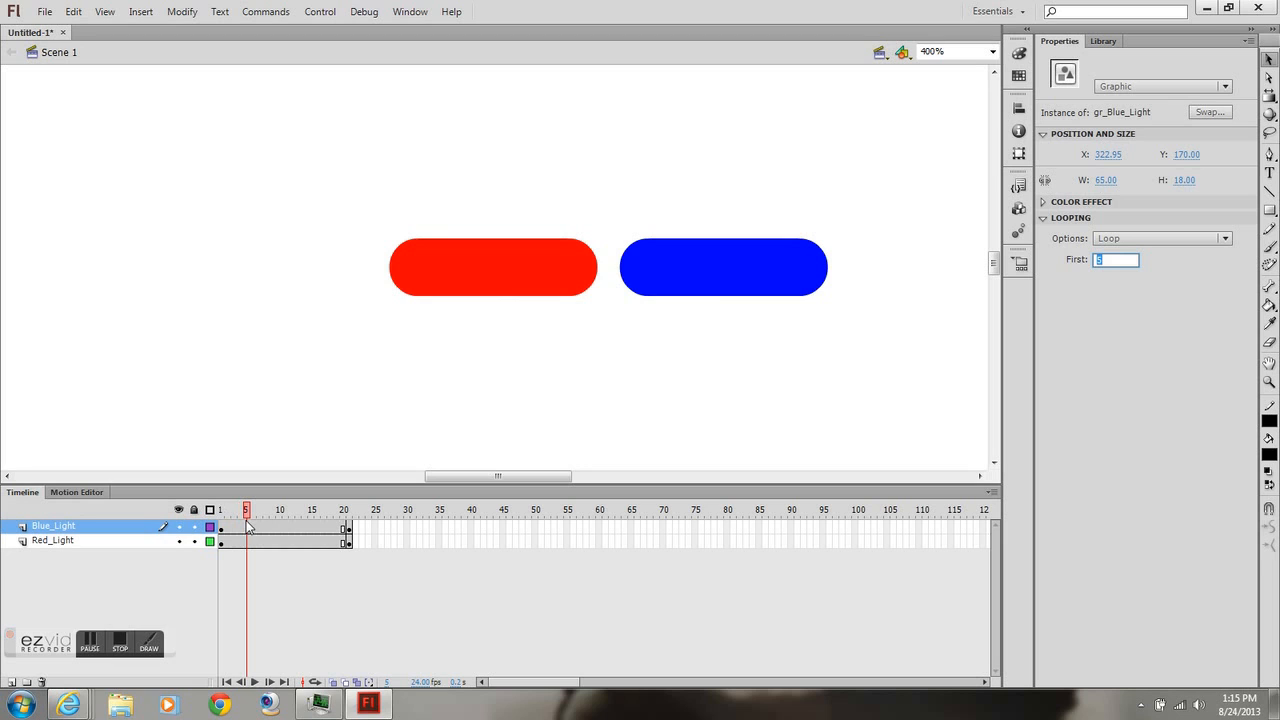
pyautogui.moveTo(248, 527)
pyautogui.mouseDown()
pyautogui.moveTo(277, 528)
pyautogui.moveTo(196, 541)
pyautogui.moveTo(209, 541)
pyautogui.mouseUp()
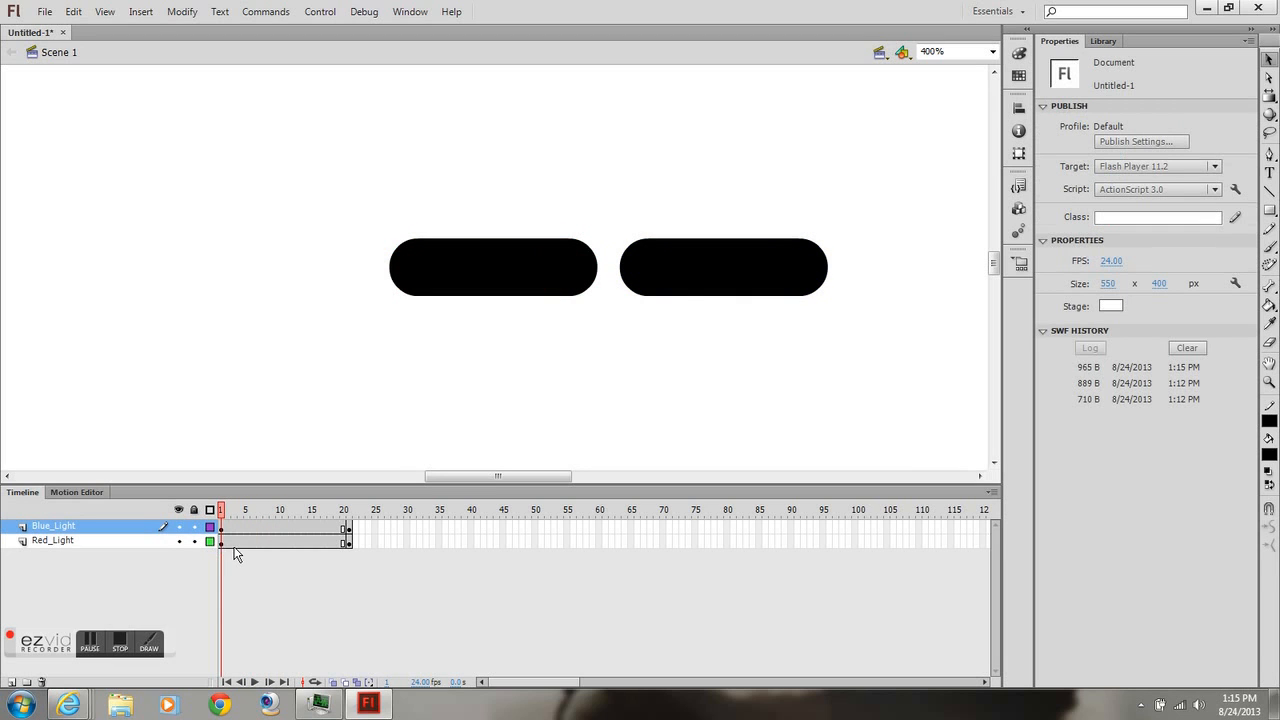
pyautogui.click(683, 268)
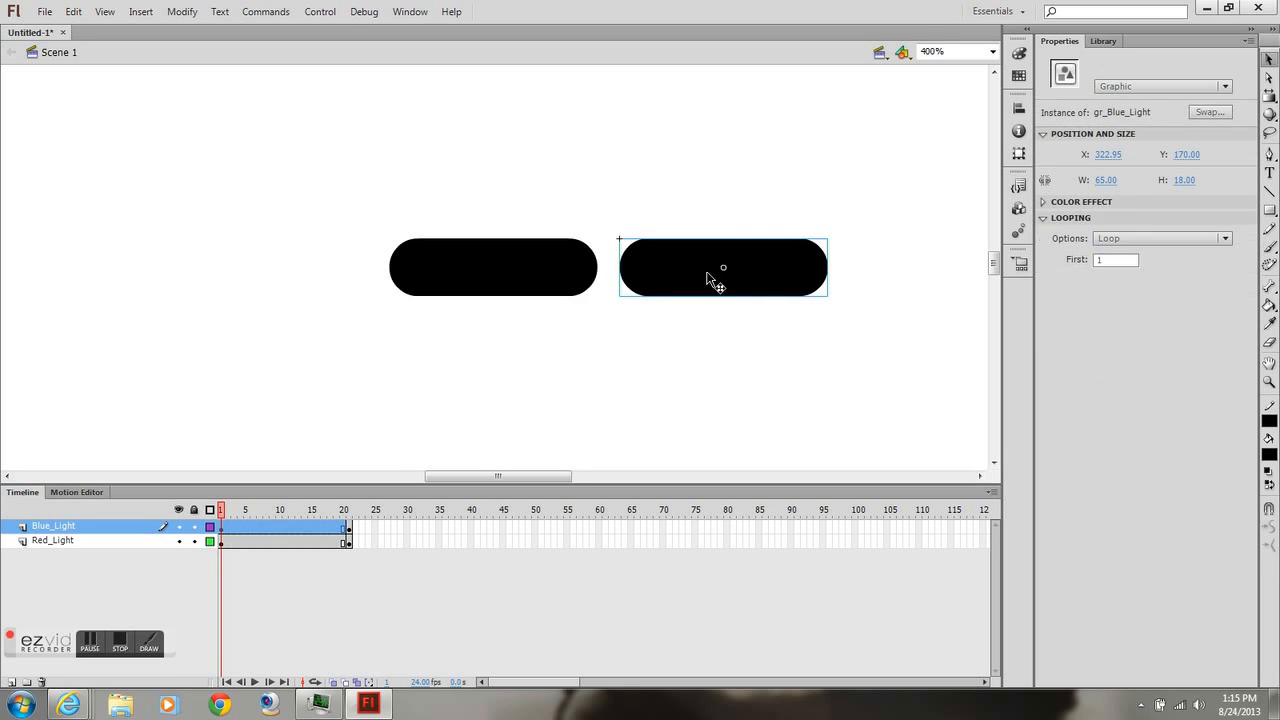
pyautogui.click(1110, 261)
pyautogui.write('2')
pyautogui.press('Return')
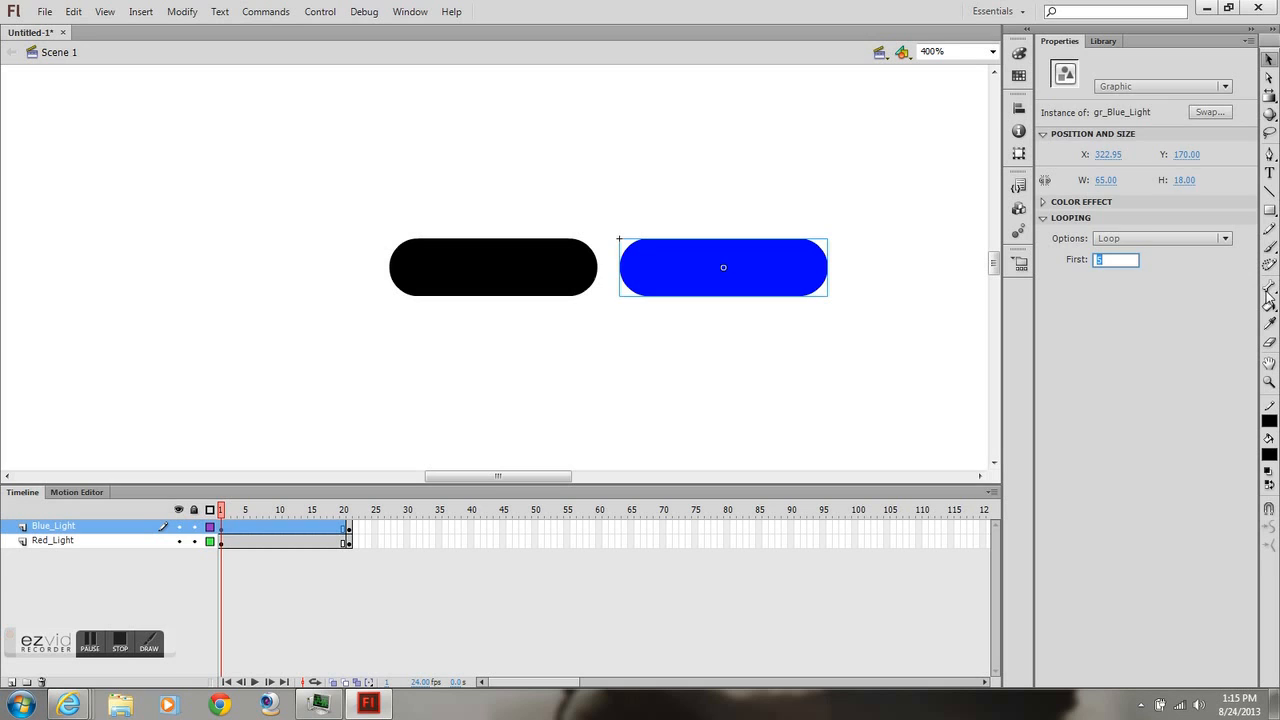
pyautogui.click(951, 450)
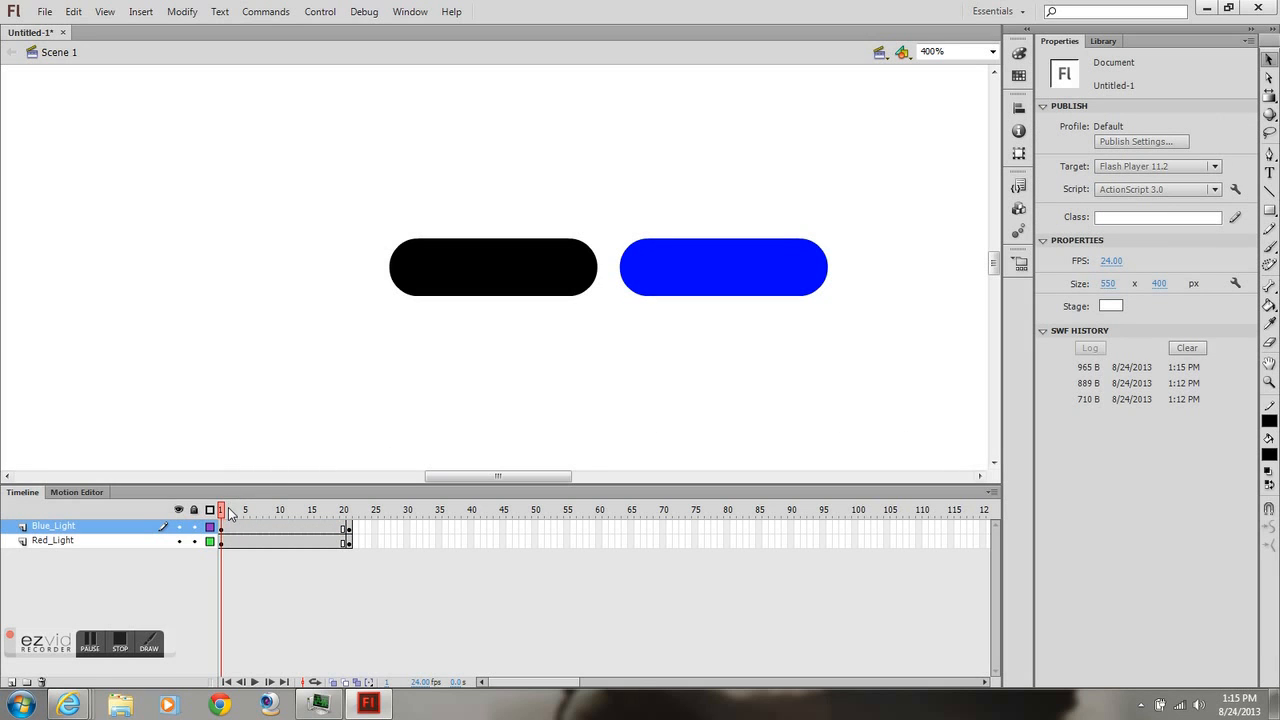
# - Test the movie to check the alternating red and blue flashes, and close the preview
pyautogui.moveTo(229, 514); pyautogui.dragTo(186, 571)
pyautogui.click(348, 527)
pyautogui.hotkey('ctrl', 'Return')
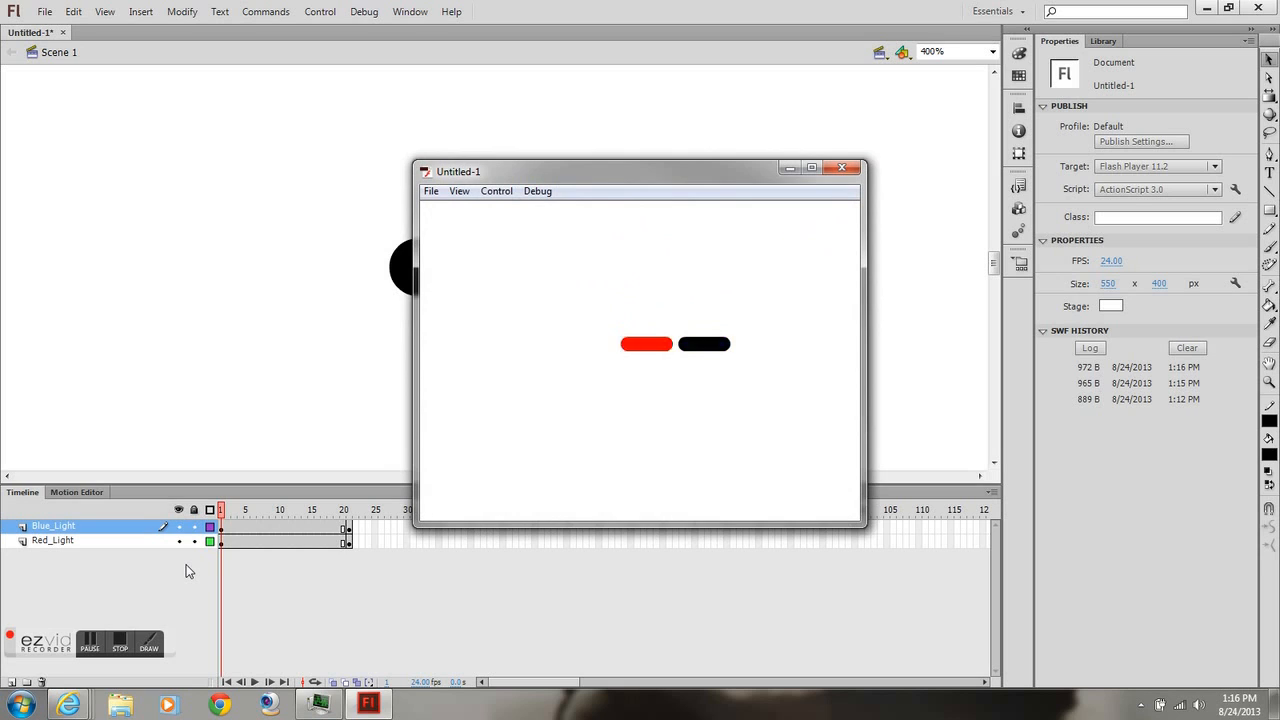
pyautogui.click(845, 170)
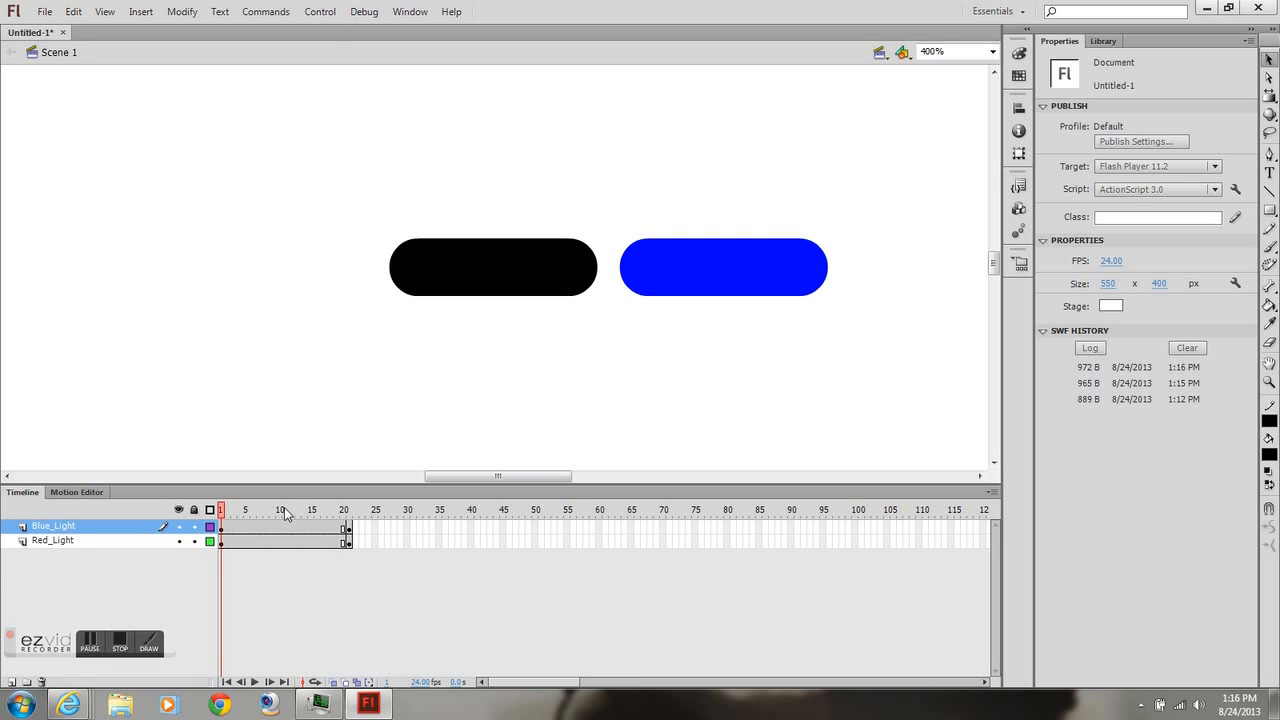
# - Add a new layer named Car beneath the Red_Light layer
pyautogui.click(10, 682)
pyautogui.moveTo(58, 530)
pyautogui.mouseDown()
pyautogui.moveTo(58, 564)
pyautogui.moveTo(63, 555)
pyautogui.mouseUp()
pyautogui.doubleClick(63, 555)
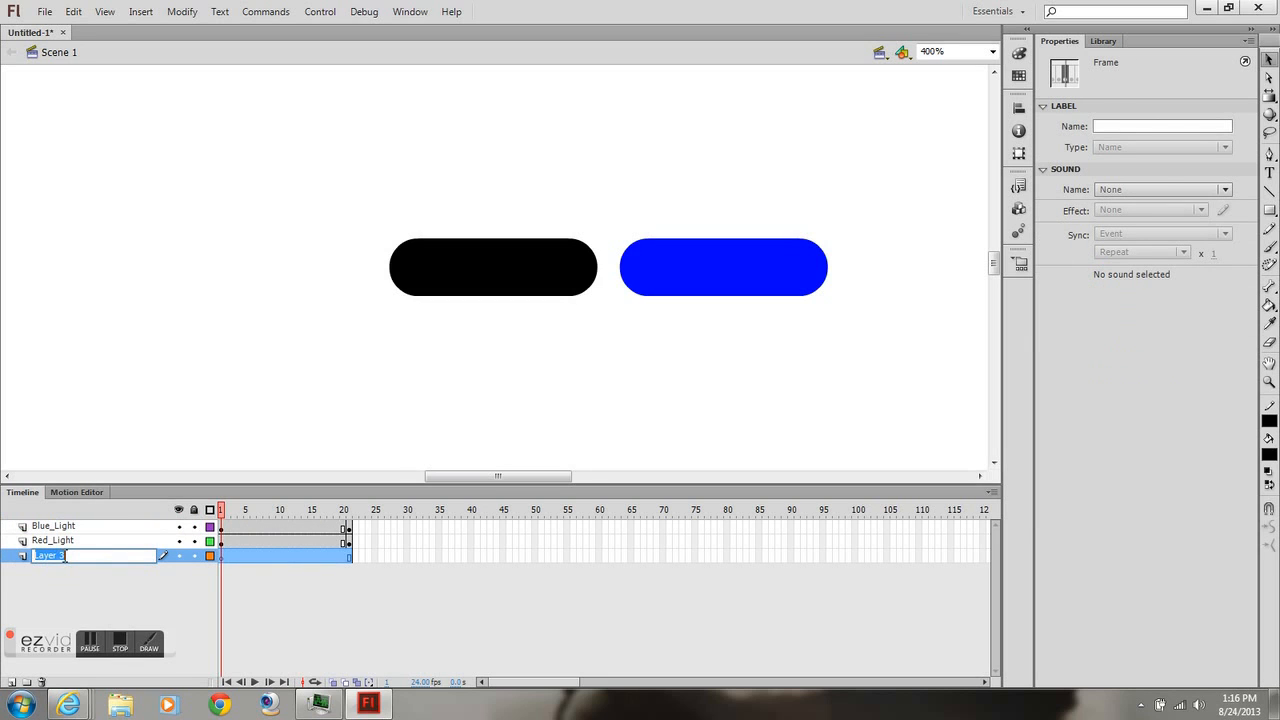
pyautogui.write('Car')
pyautogui.press('Return')
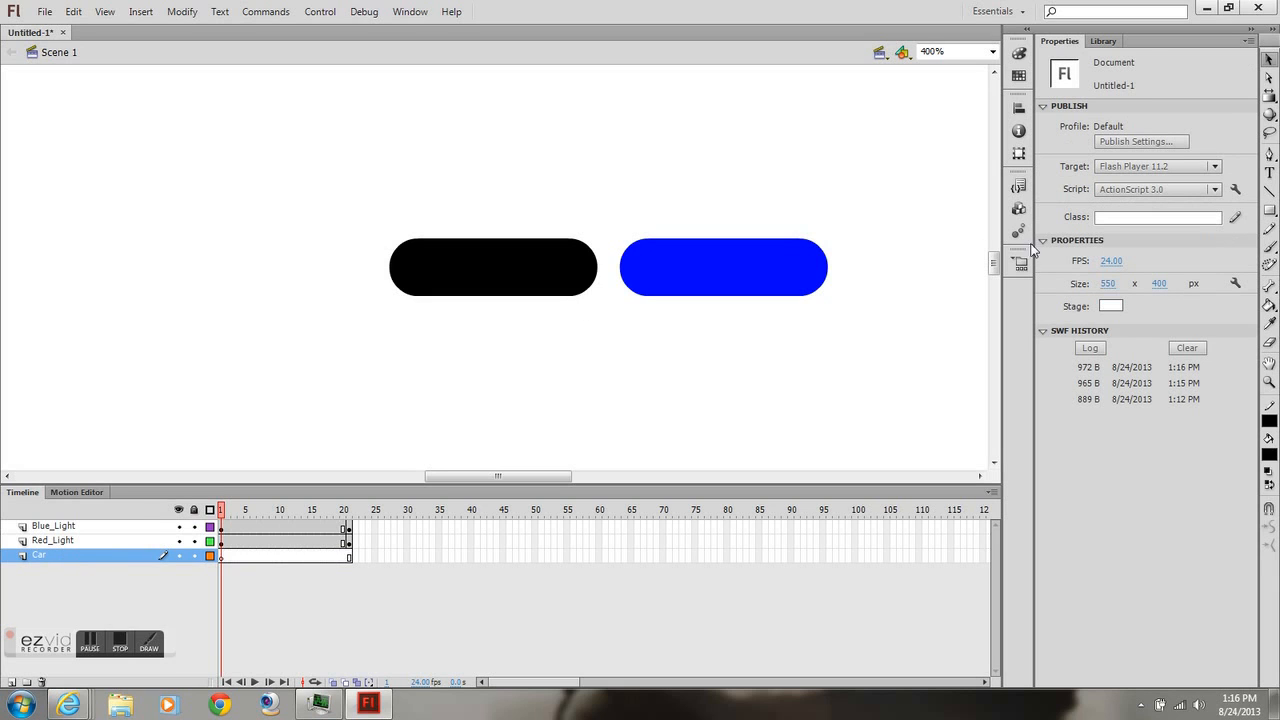
# - Draw a rounded rectangle about 118 by 38 px, filled with #0099CC, beneath the two lights on the Car layer as the windshield
pyautogui.click(1270, 211)
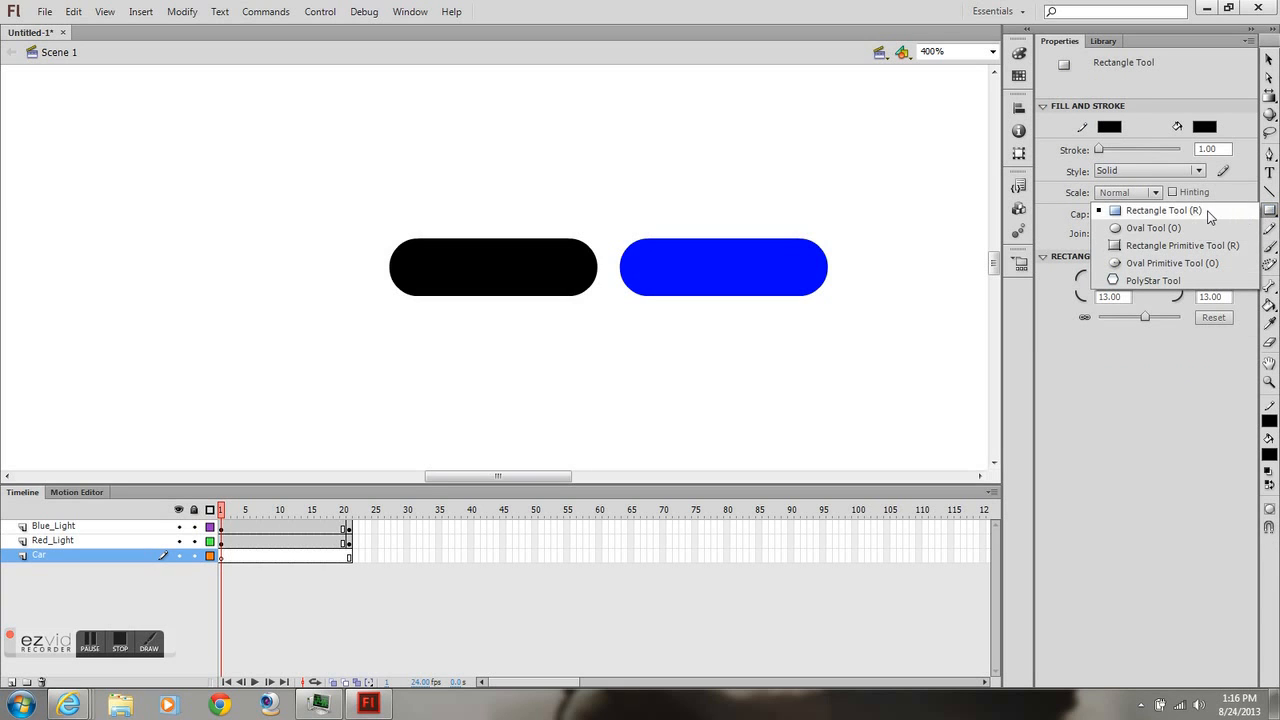
pyautogui.click(1209, 216)
pyautogui.click(1270, 453)
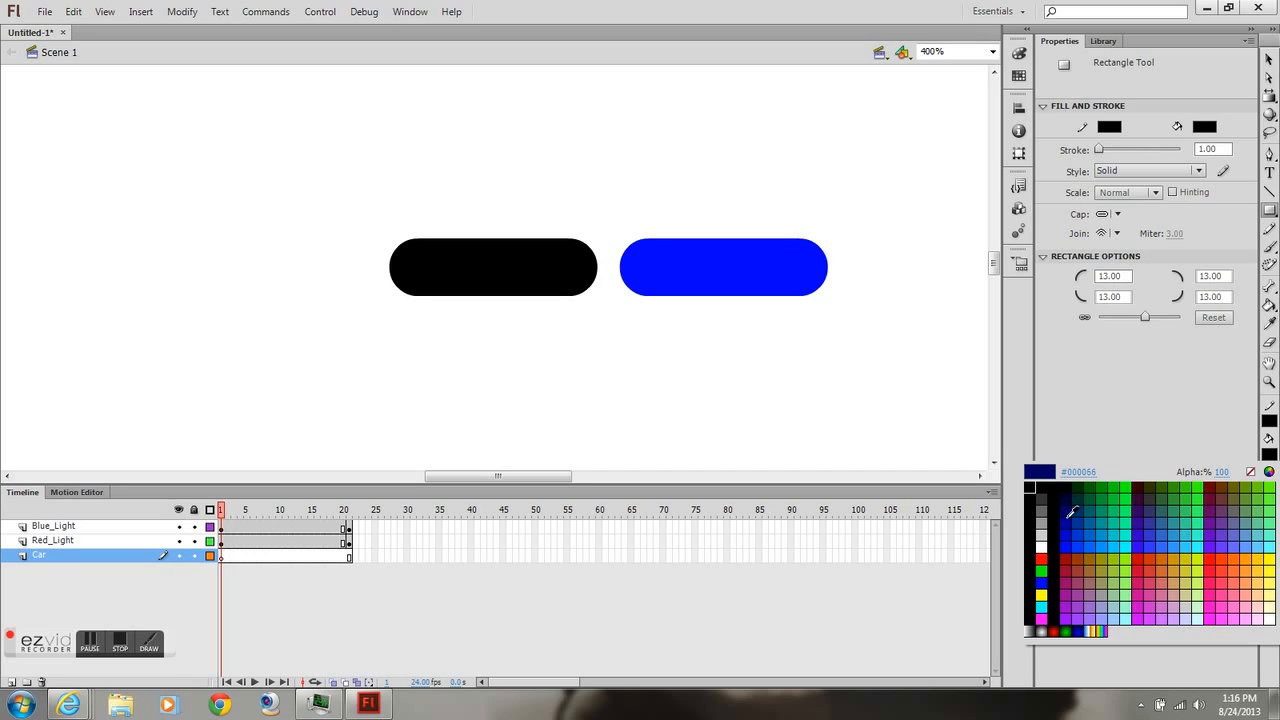
pyautogui.click(1110, 540)
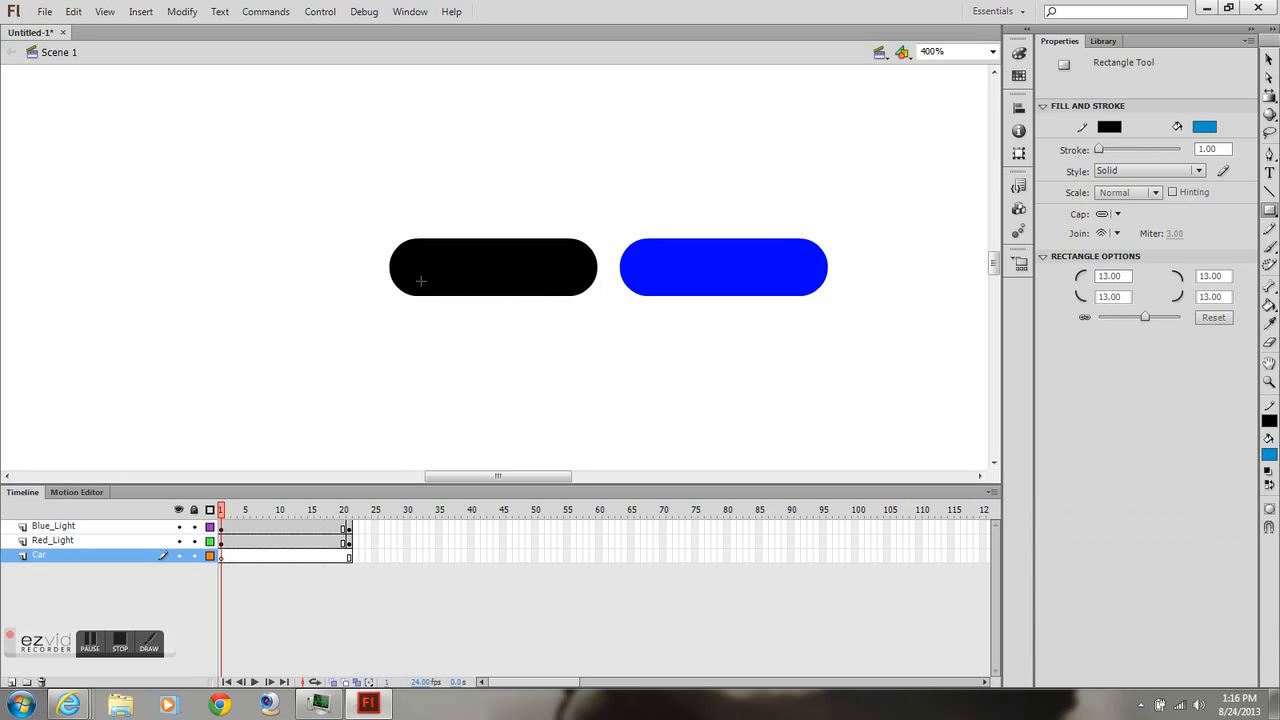
pyautogui.moveTo(421, 280)
pyautogui.mouseDown()
pyautogui.moveTo(503, 406)
pyautogui.moveTo(717, 420)
pyautogui.moveTo(793, 415)
pyautogui.moveTo(799, 401)
pyautogui.mouseUp()
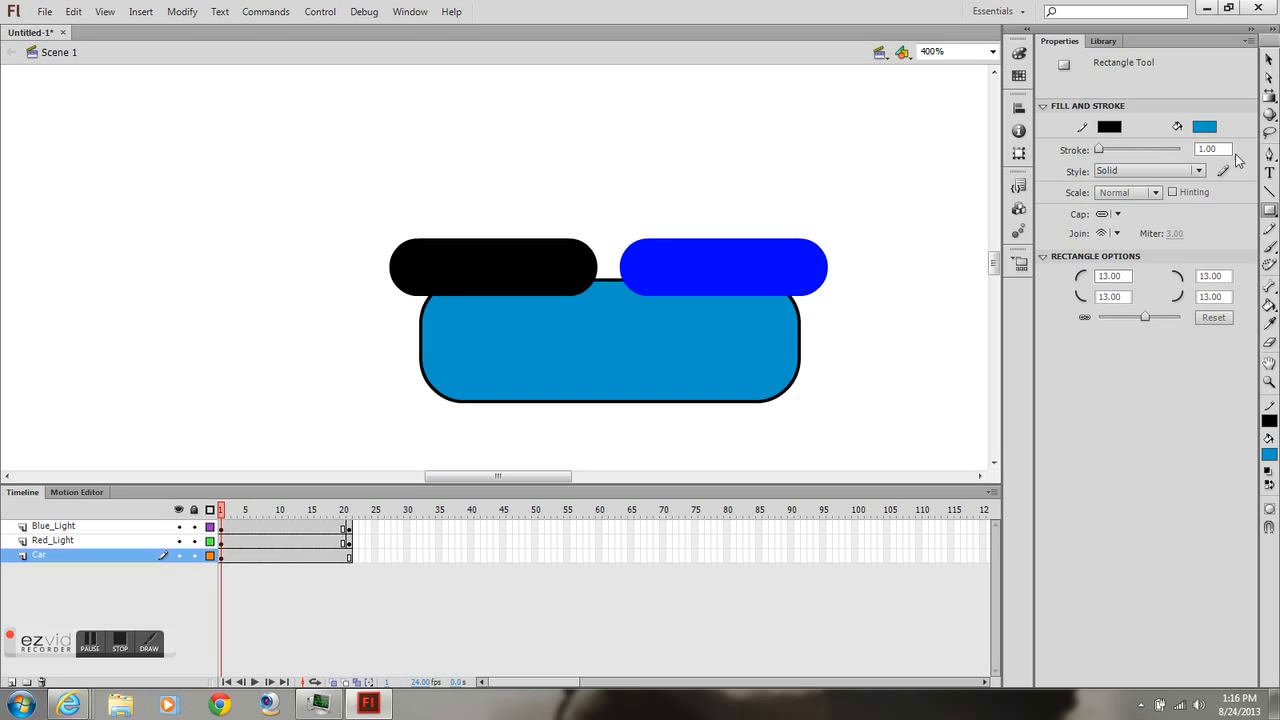
# - Delete the entire black outline around the blue windshield rectangle
pyautogui.click(1269, 60)
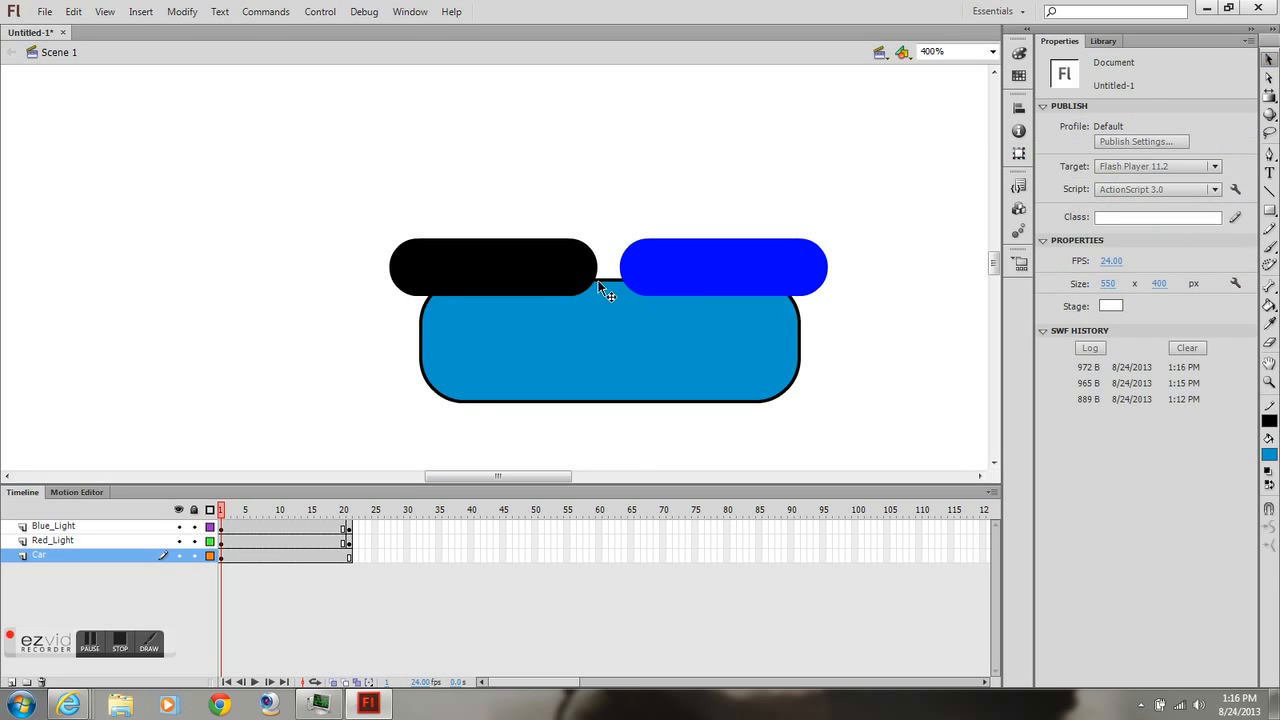
pyautogui.click(600, 287)
pyautogui.keyDown('shift'); pyautogui.click(800, 340); pyautogui.keyUp('shift')
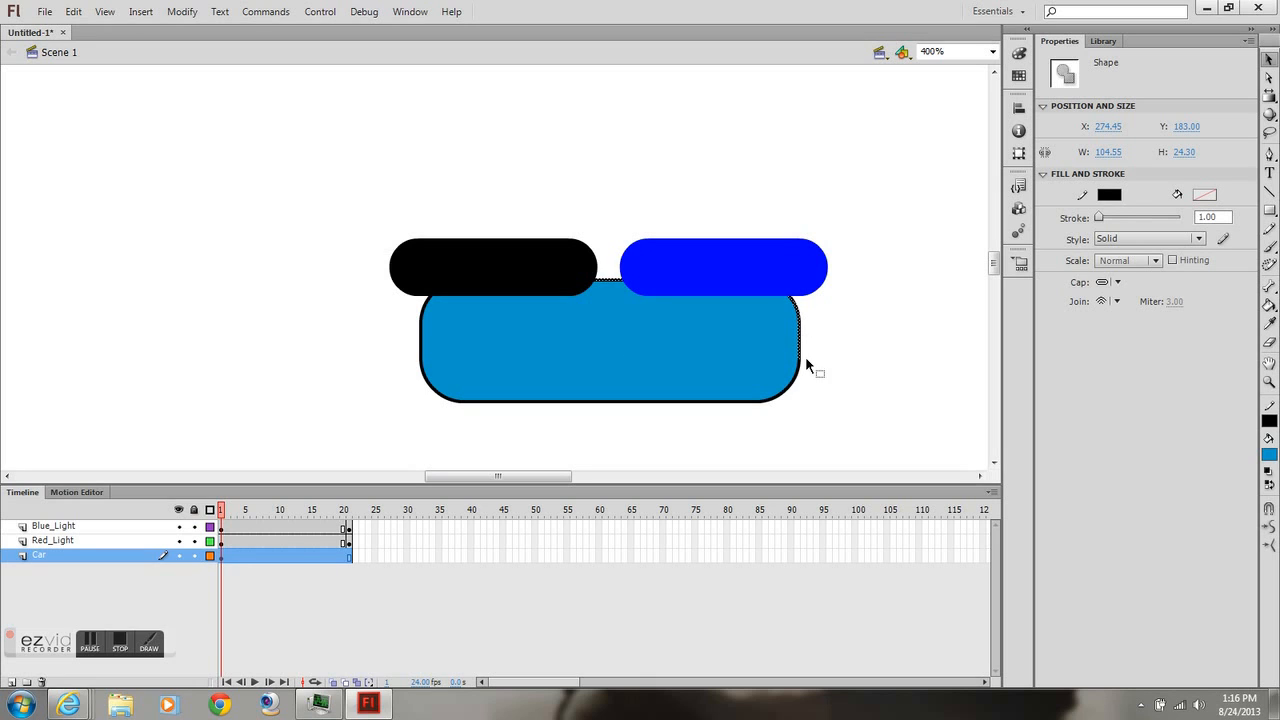
pyautogui.keyDown('shift'); pyautogui.click(797, 388); pyautogui.keyUp('shift')
pyautogui.keyDown('shift'); pyautogui.click(422, 313); pyautogui.keyUp('shift')
pyautogui.keyDown('shift'); pyautogui.click(436, 392); pyautogui.keyUp('shift')
pyautogui.keyDown('shift'); pyautogui.click(544, 401); pyautogui.keyUp('shift')
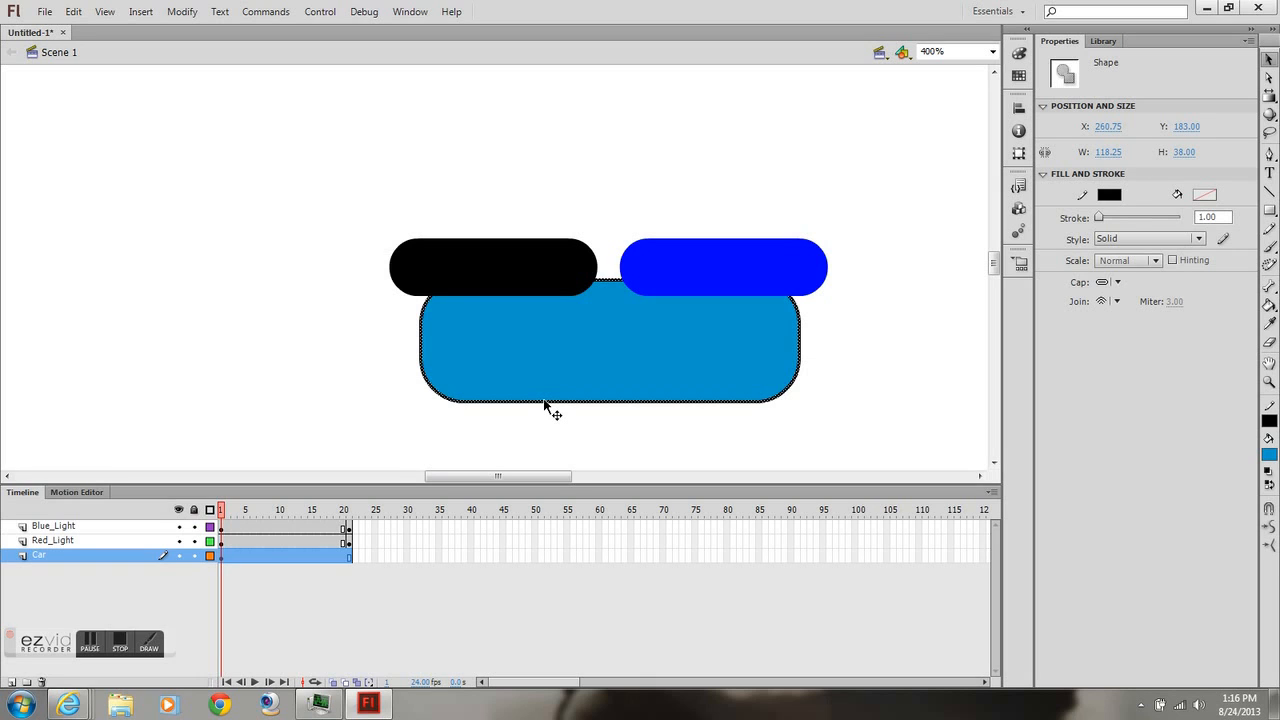
pyautogui.press('Delete')
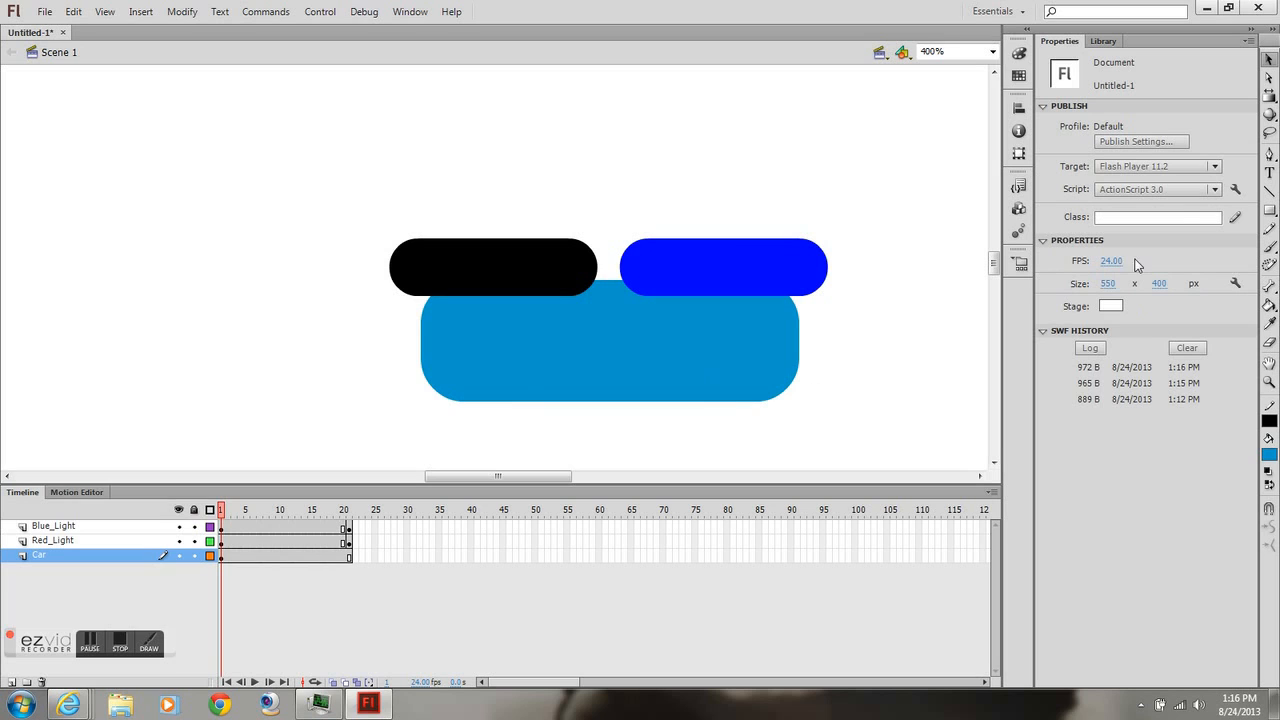
# - Set the Rectangle tool's fill color to white
pyautogui.click(1269, 211)
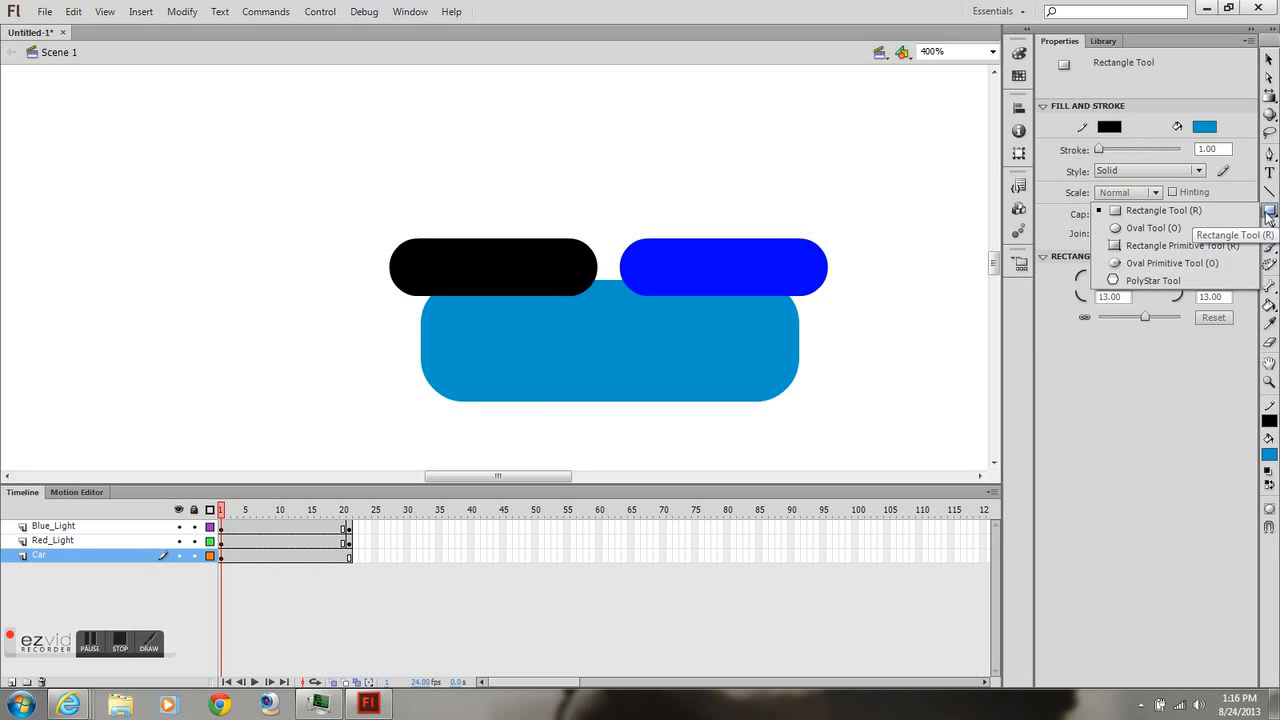
pyautogui.click(1228, 212)
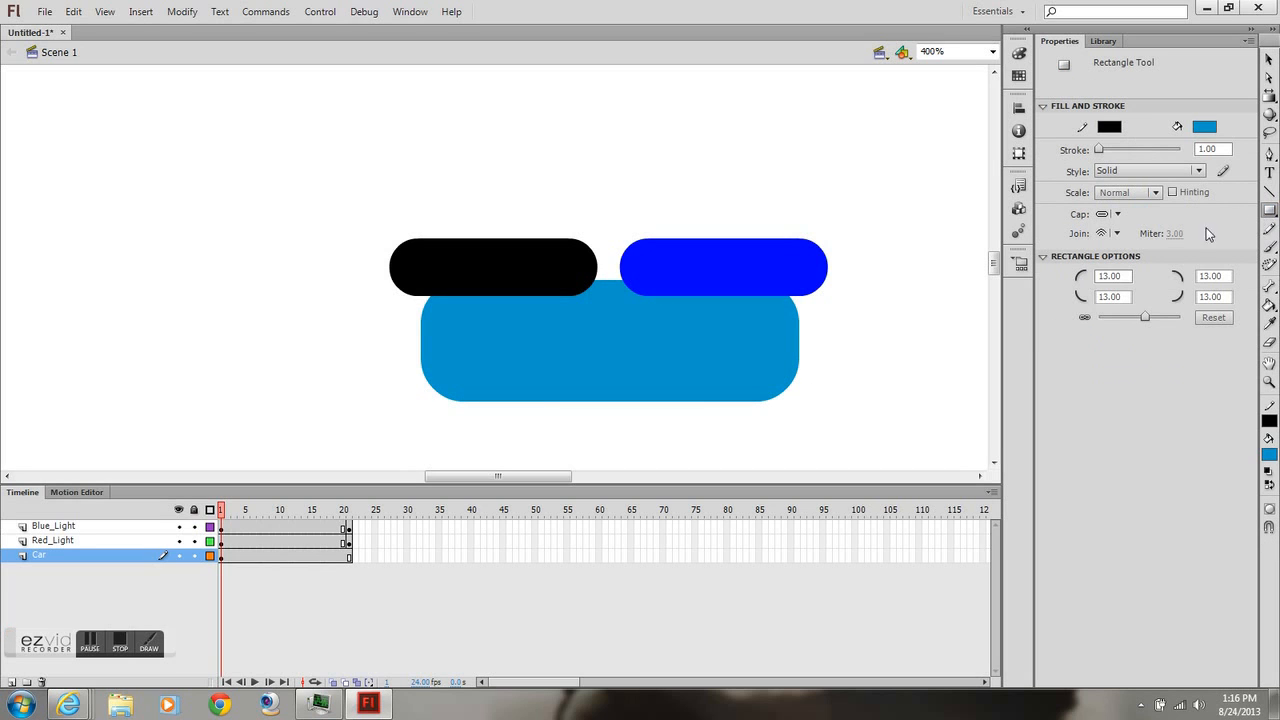
pyautogui.click(1269, 454)
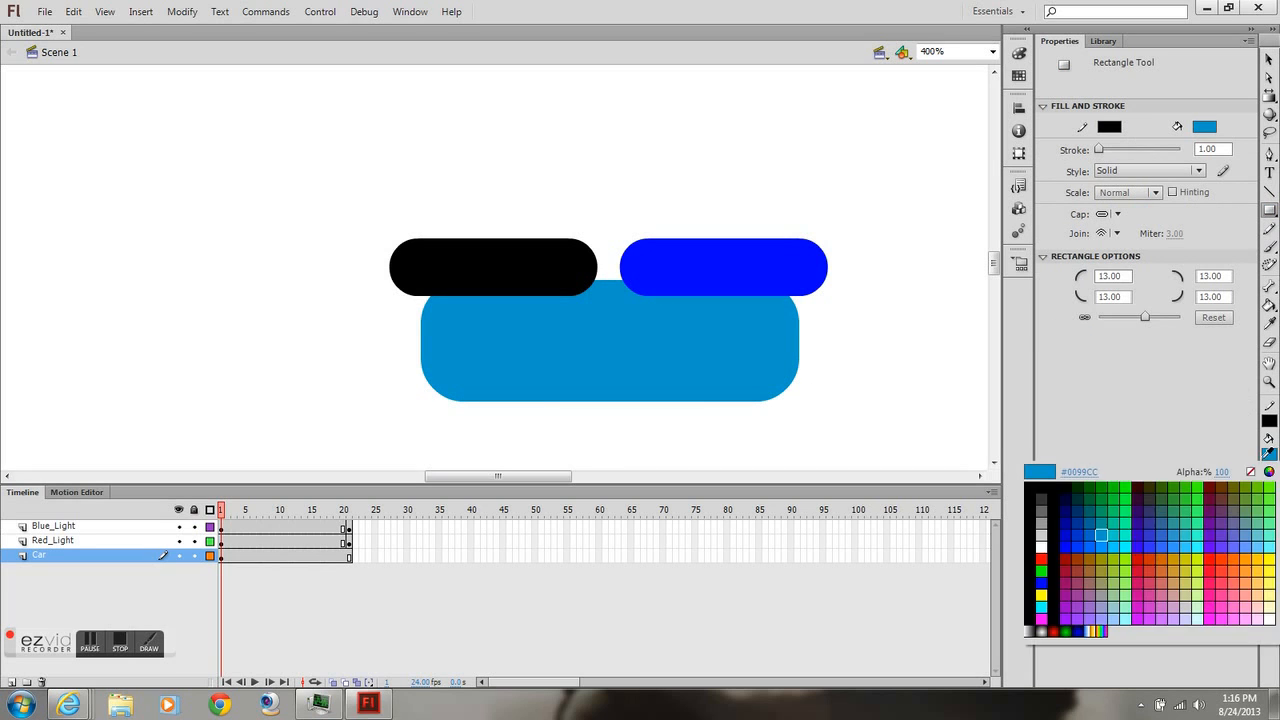
pyautogui.click(1041, 547)
pyautogui.moveTo(540, 424); pyautogui.dragTo(454, 308)
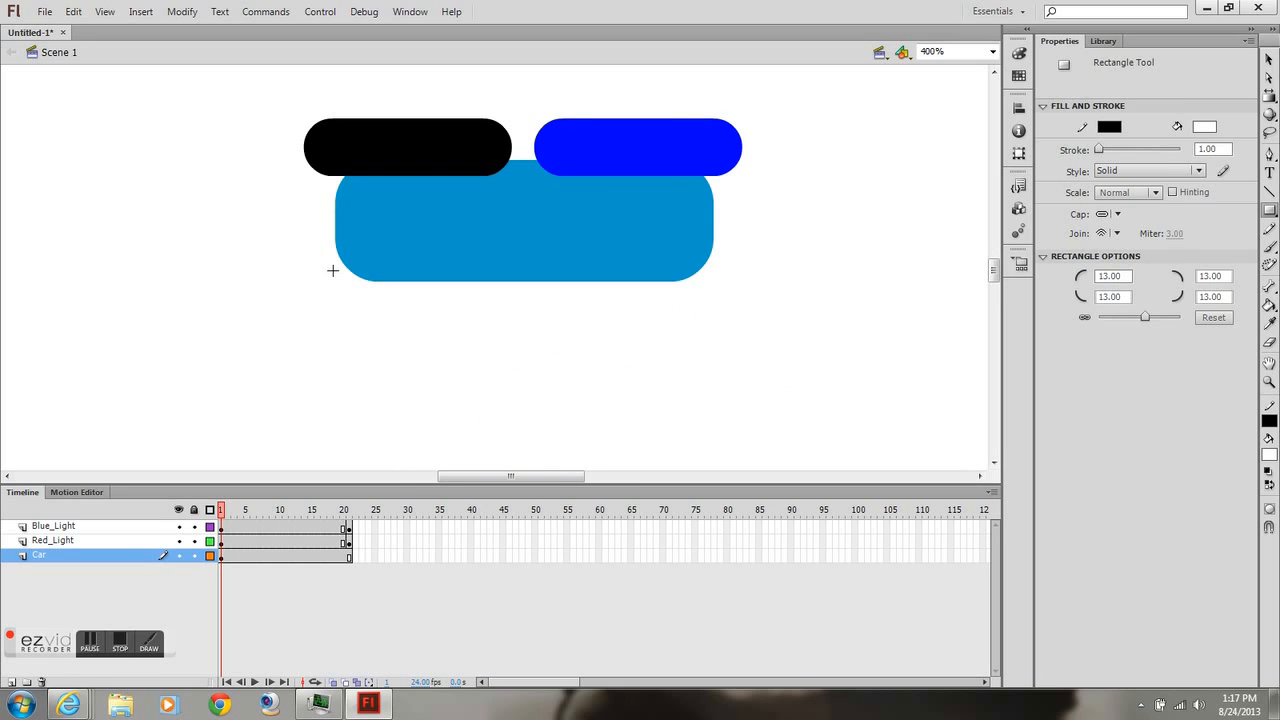
pyautogui.moveTo(336, 273); pyautogui.dragTo(725, 389)
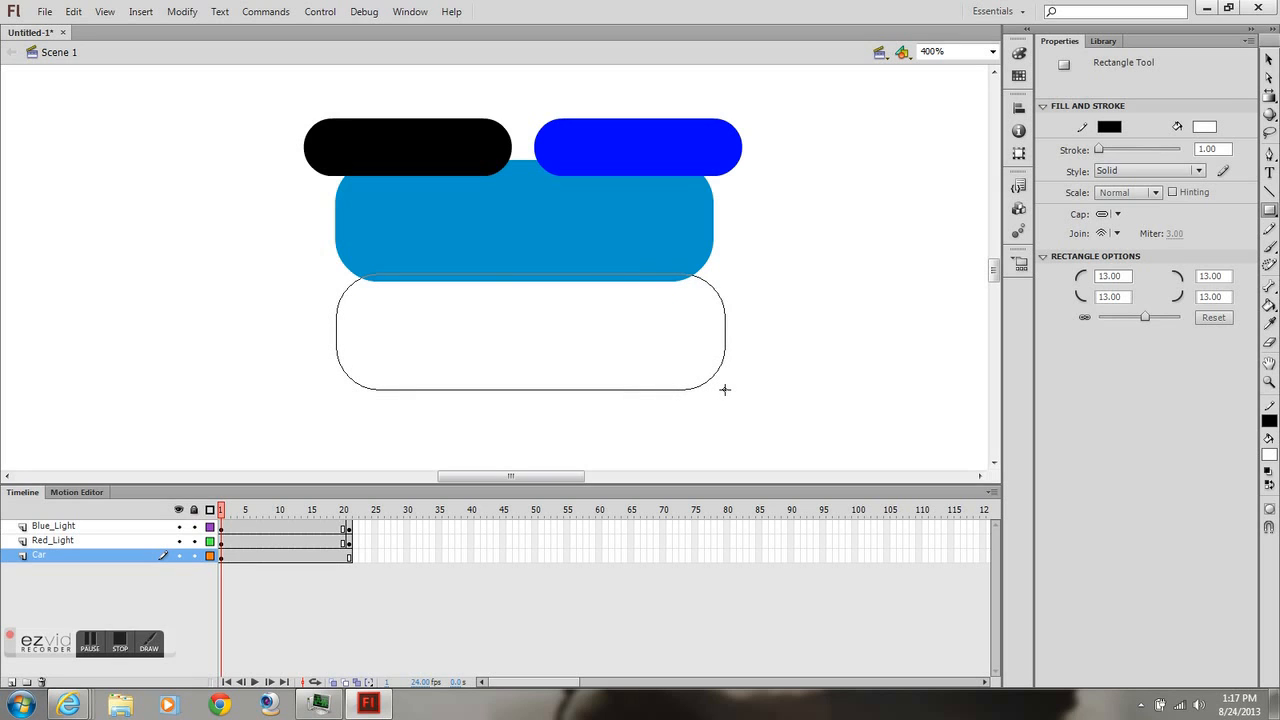
pyautogui.moveTo(725, 389); pyautogui.dragTo(724, 388)
pyautogui.hotkey('ctrl', 'z')
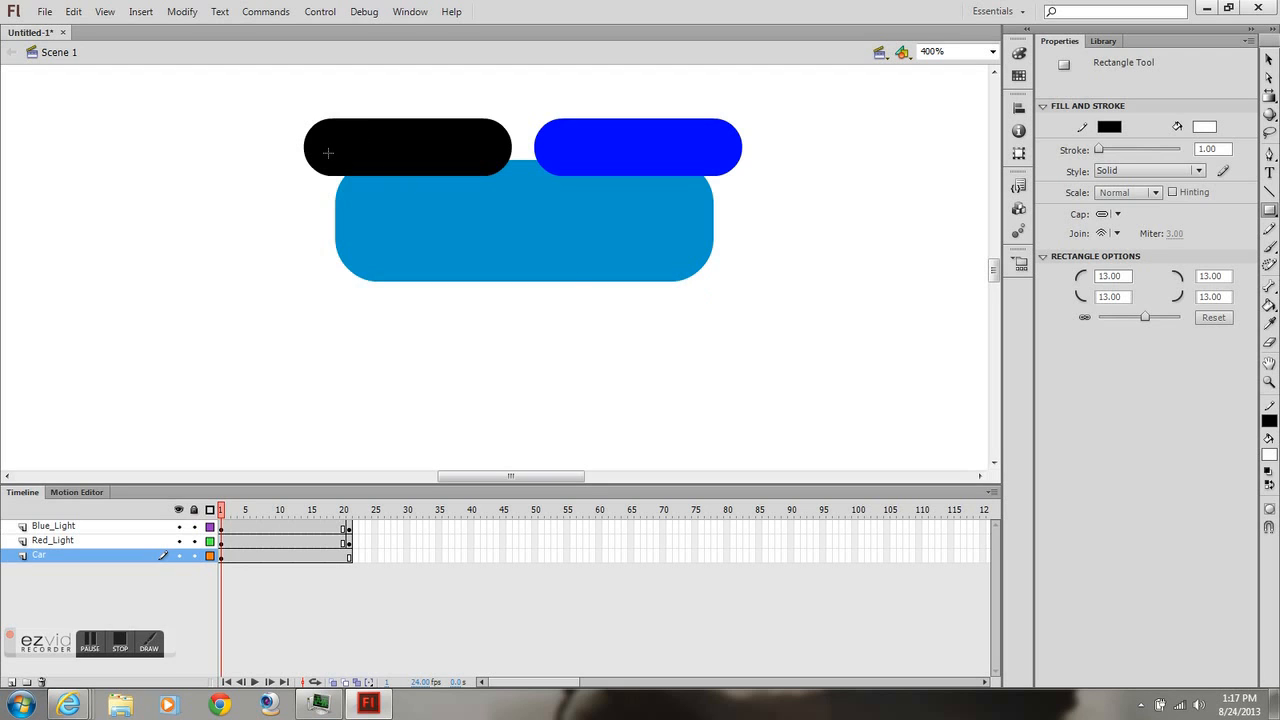
pyautogui.moveTo(331, 153); pyautogui.dragTo(721, 416)
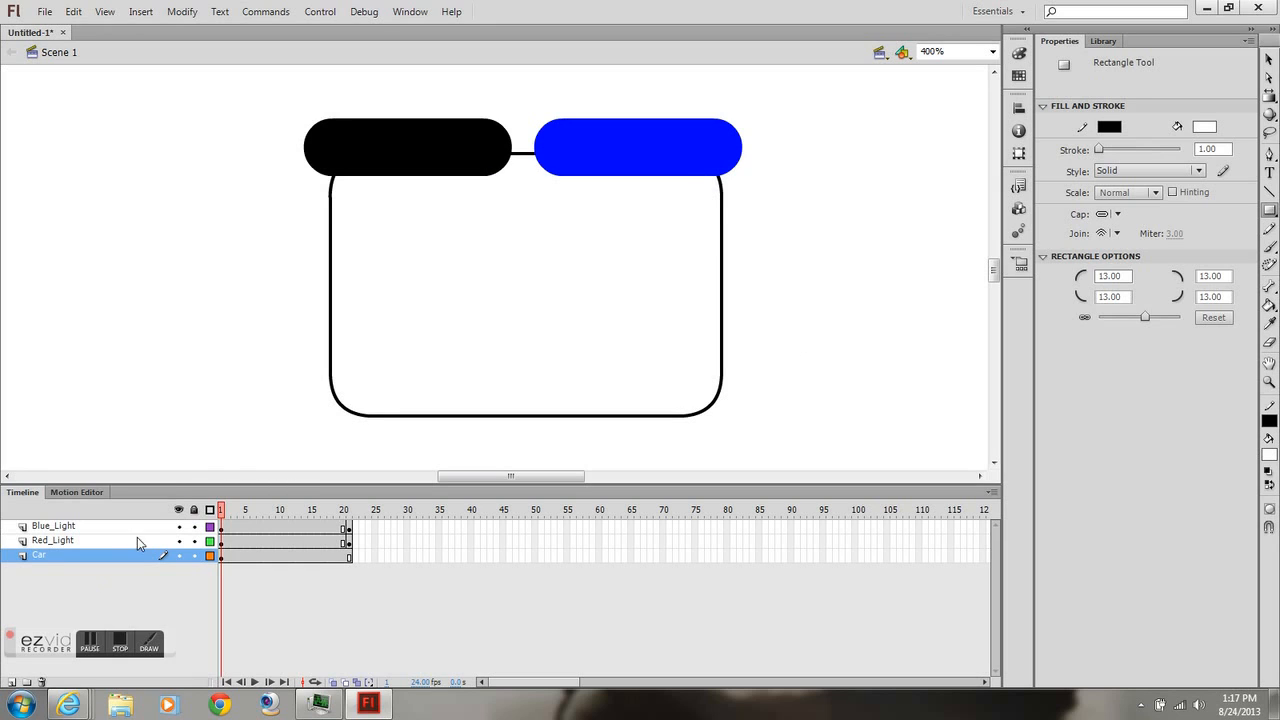
pyautogui.hotkey('ctrl', 'z')
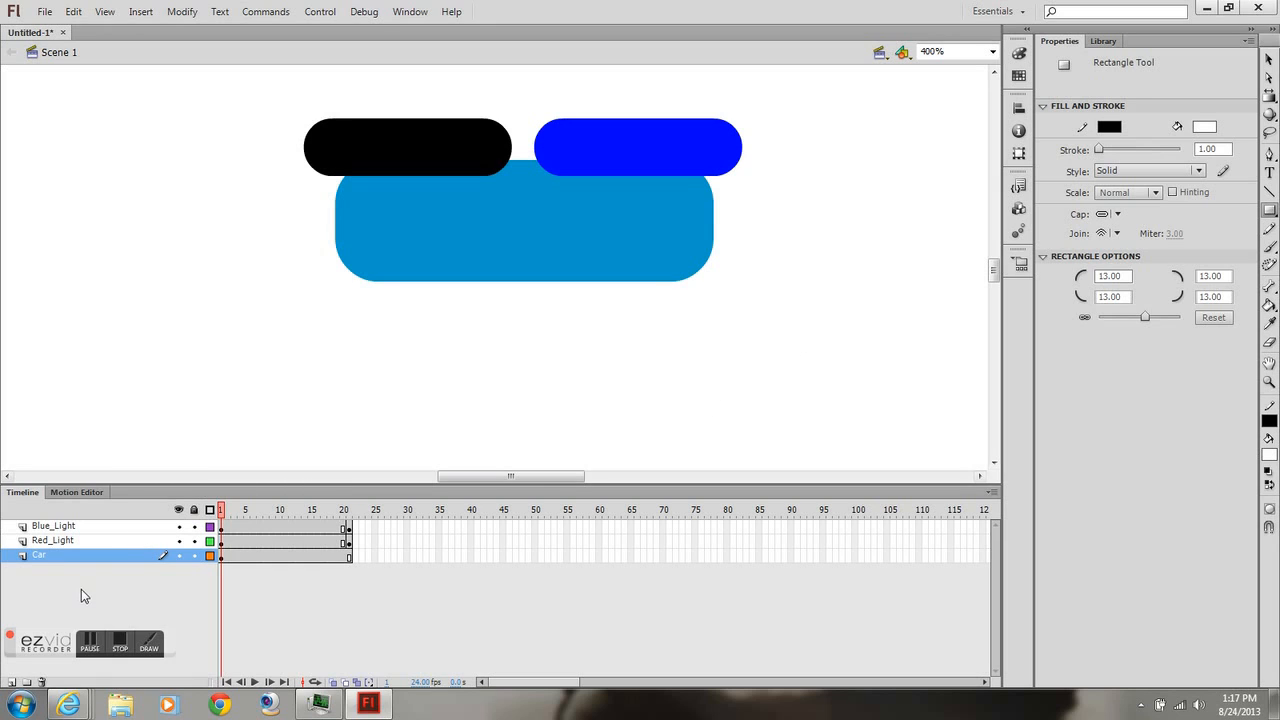
# - Add a layer beneath Car and draw a white rounded rectangle with a black outline behind the windshield as the car body
pyautogui.click(11, 681)
pyautogui.moveTo(55, 568); pyautogui.dragTo(57, 580)
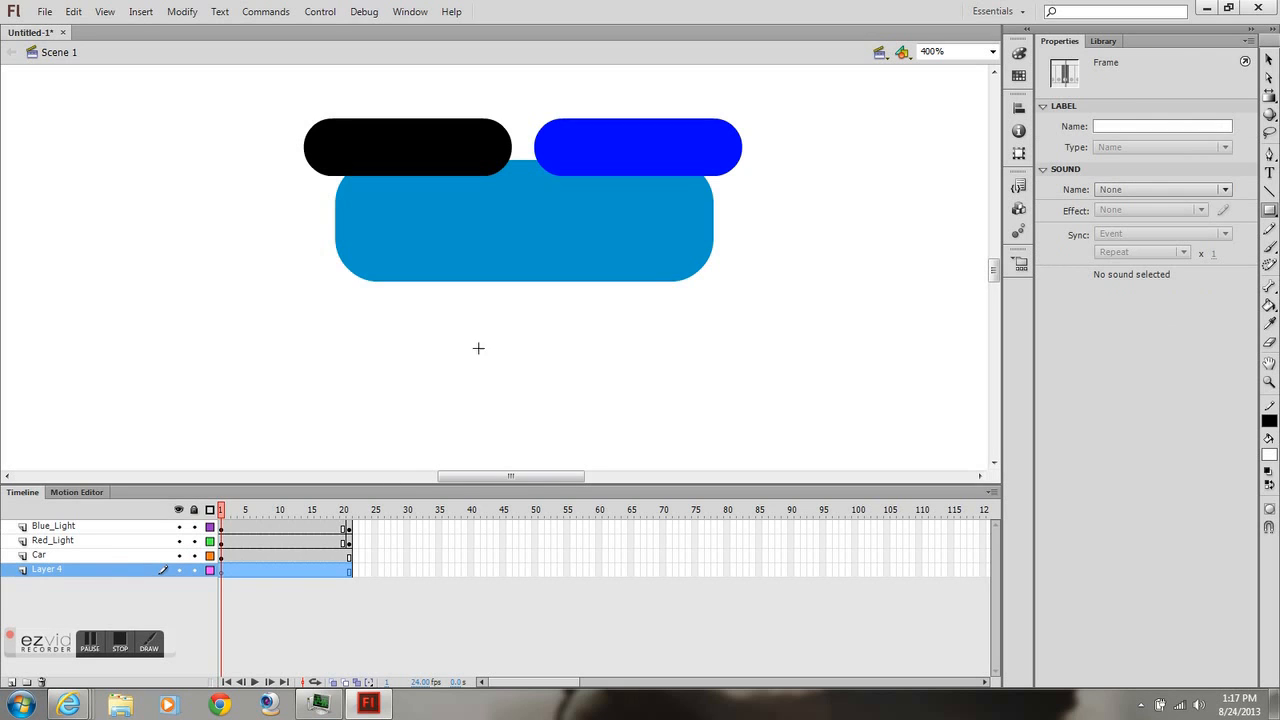
pyautogui.moveTo(333, 153)
pyautogui.mouseDown()
pyautogui.moveTo(362, 192)
pyautogui.moveTo(721, 390)
pyautogui.mouseUp()
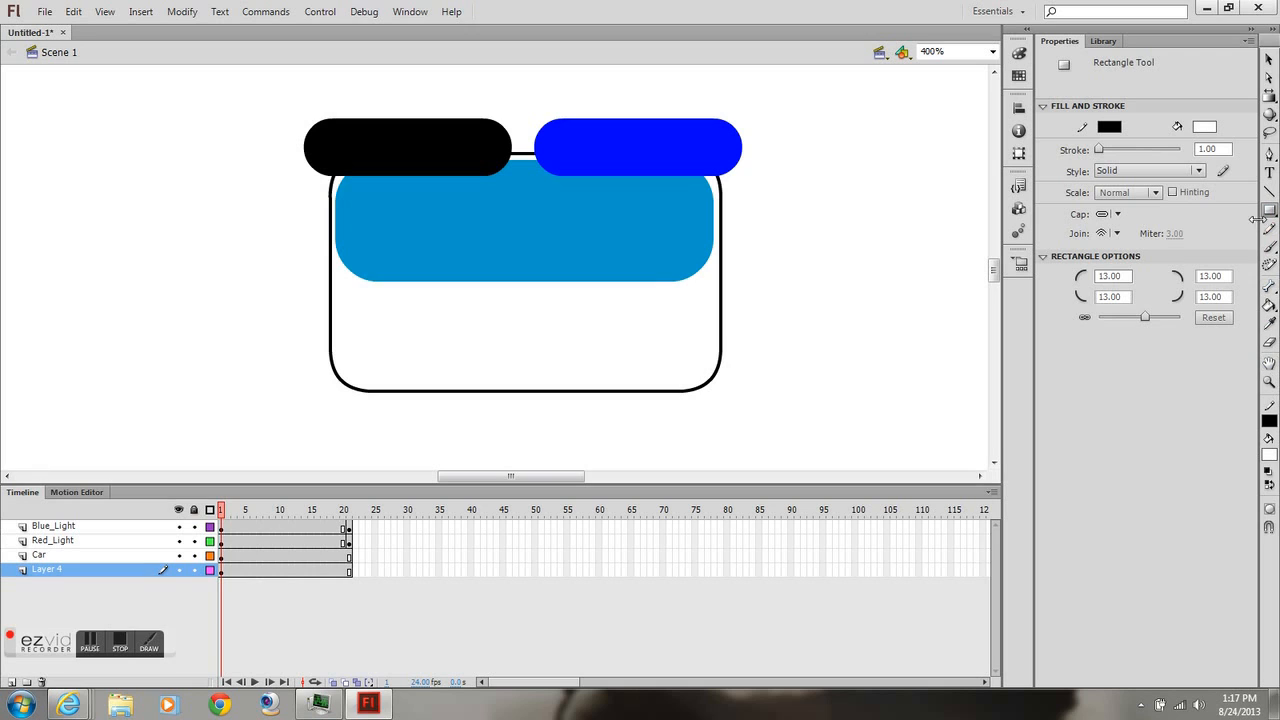
# - Add a layer below the car body's layer and draw two black rounded wheels under the body
pyautogui.click(1269, 455)
pyautogui.click(1050, 488)
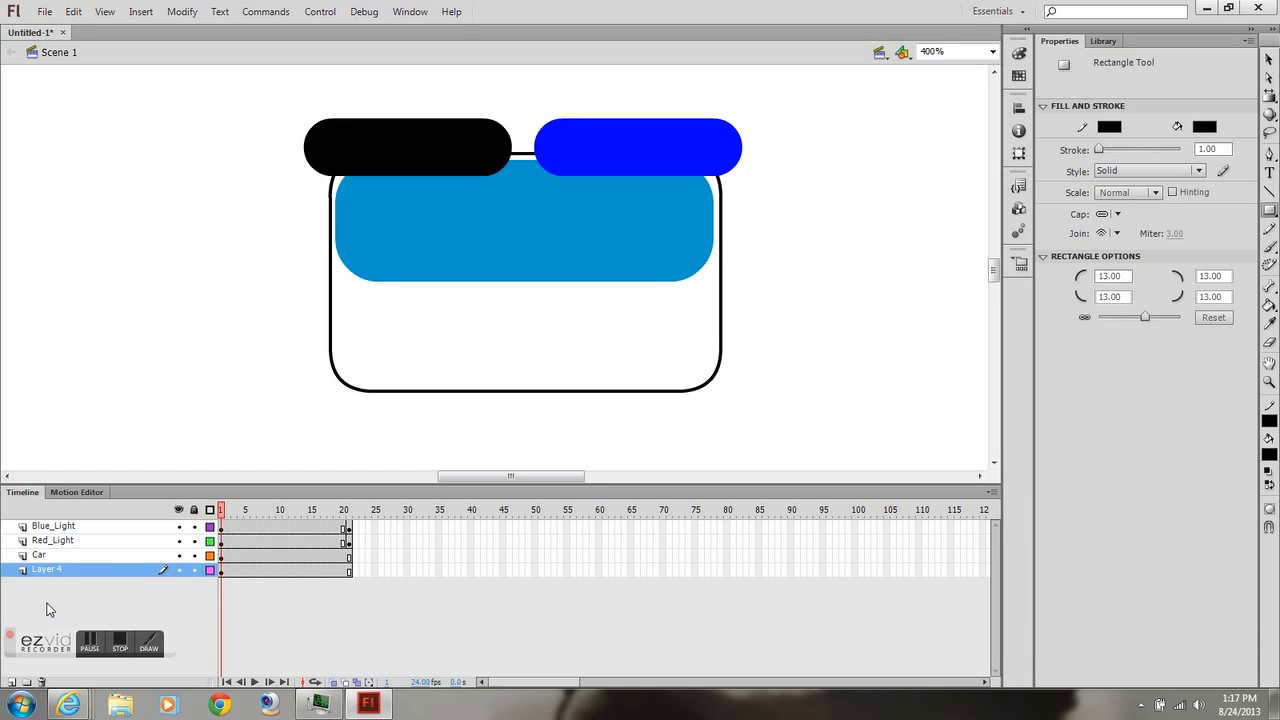
pyautogui.click(11, 681)
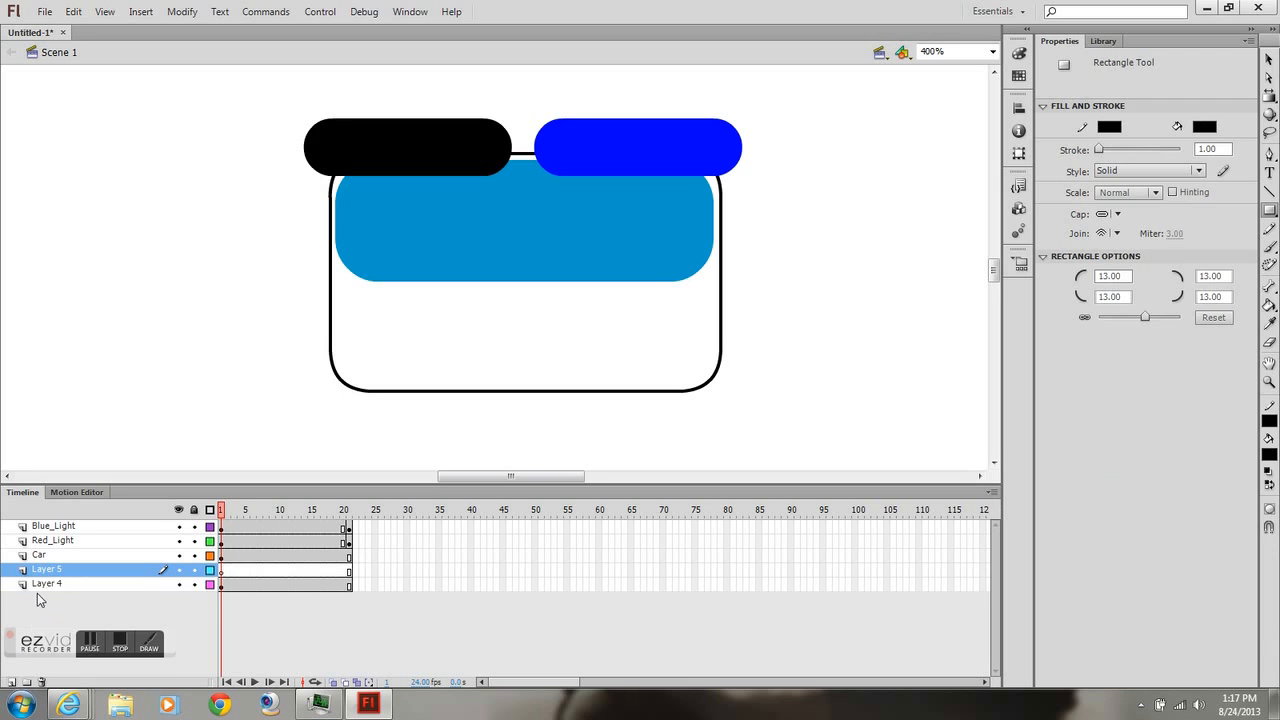
pyautogui.moveTo(50, 572); pyautogui.dragTo(54, 593)
pyautogui.moveTo(357, 377); pyautogui.dragTo(424, 469)
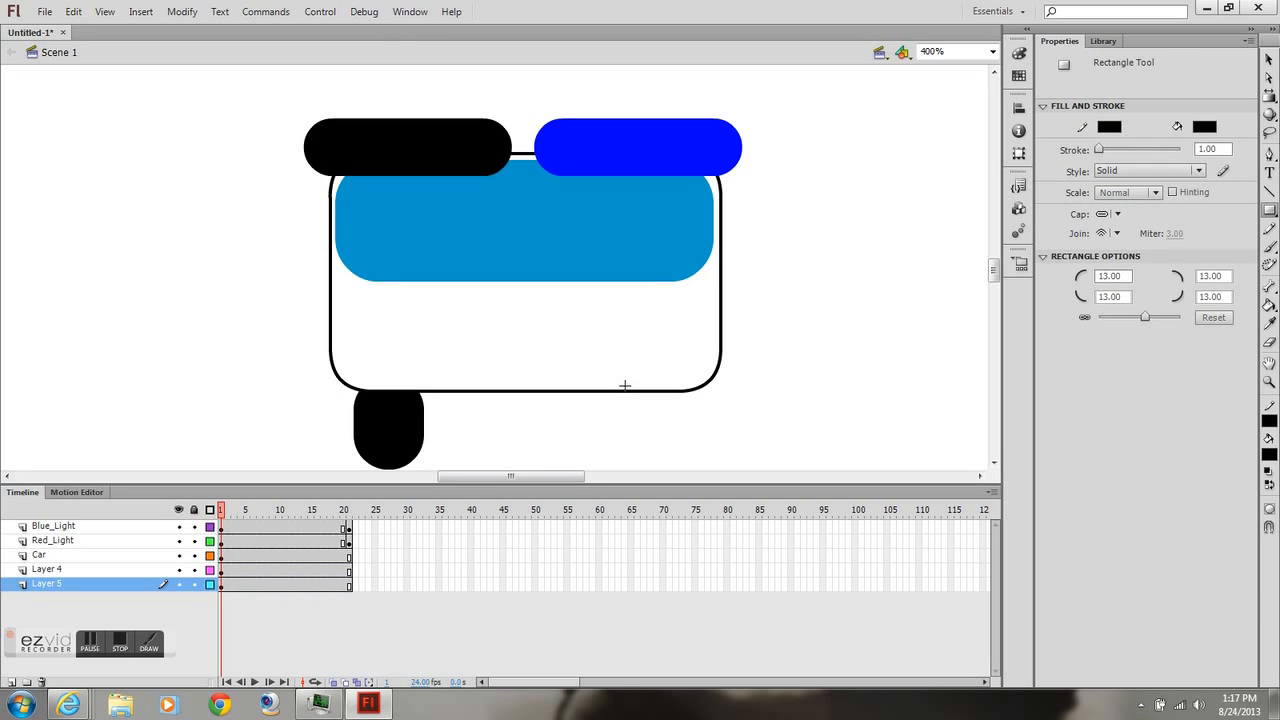
pyautogui.moveTo(655, 377); pyautogui.dragTo(704, 462)
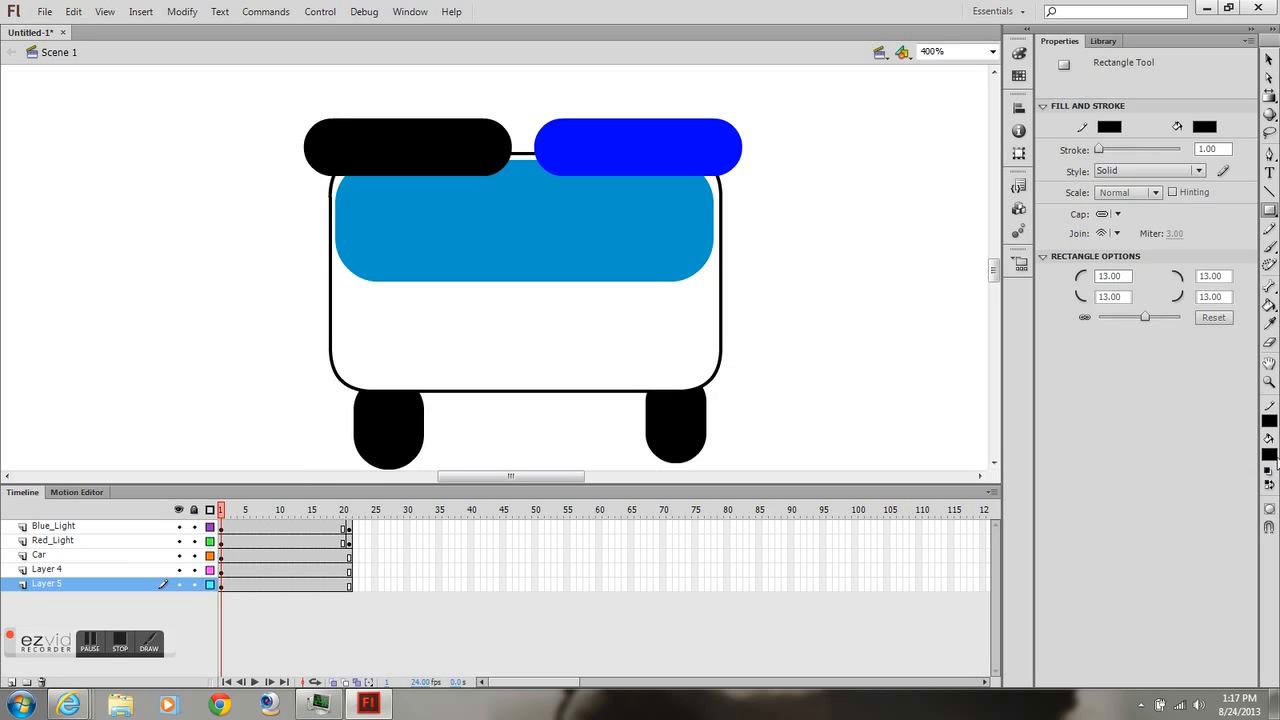
# - Add a layer directly above Car and draw a dark gray rounded grille centered on the lower part of the car body
pyautogui.click(1269, 454)
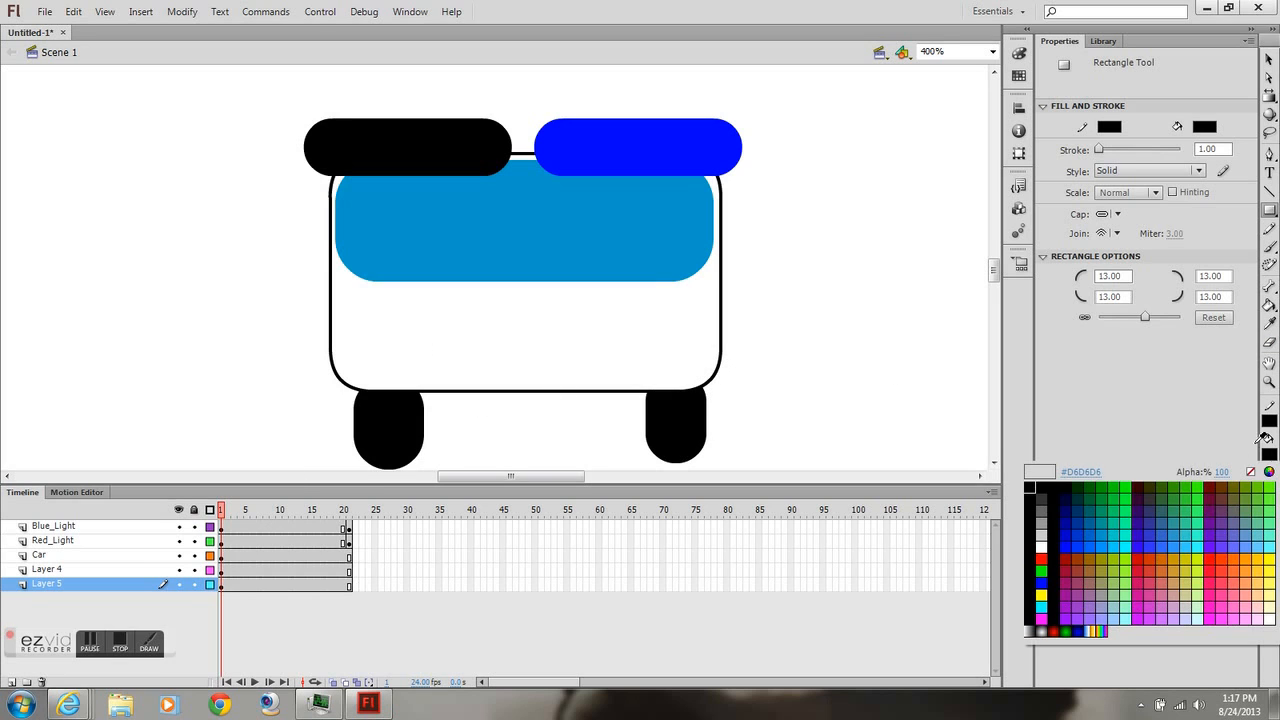
pyautogui.click(1045, 511)
pyautogui.moveTo(352, 337); pyautogui.dragTo(694, 371)
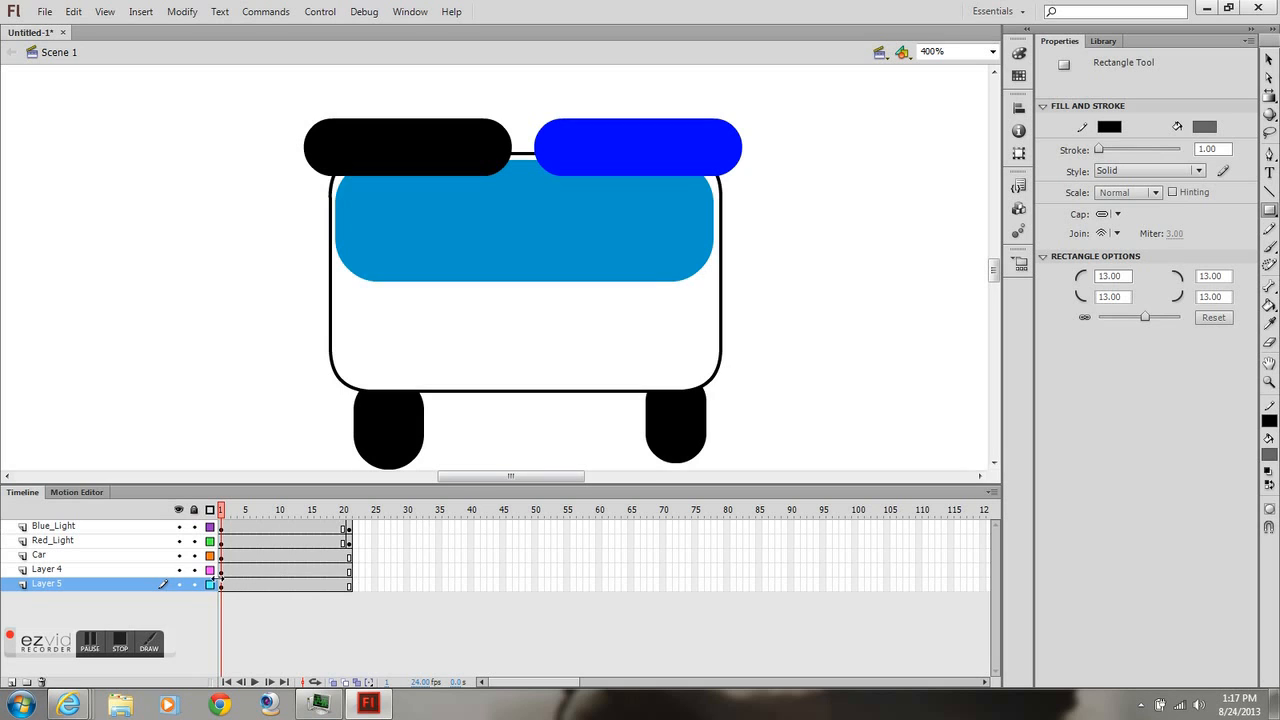
pyautogui.click(44, 555)
pyautogui.click(13, 681)
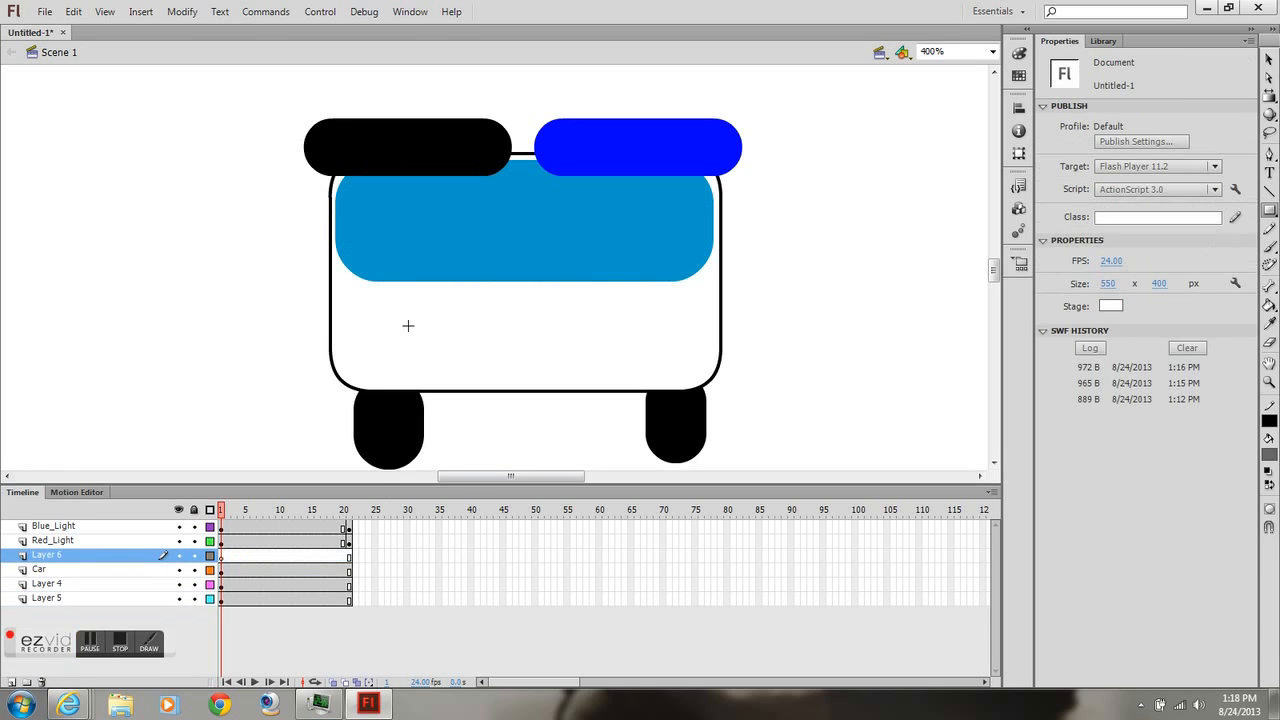
pyautogui.moveTo(432, 331); pyautogui.dragTo(636, 374)
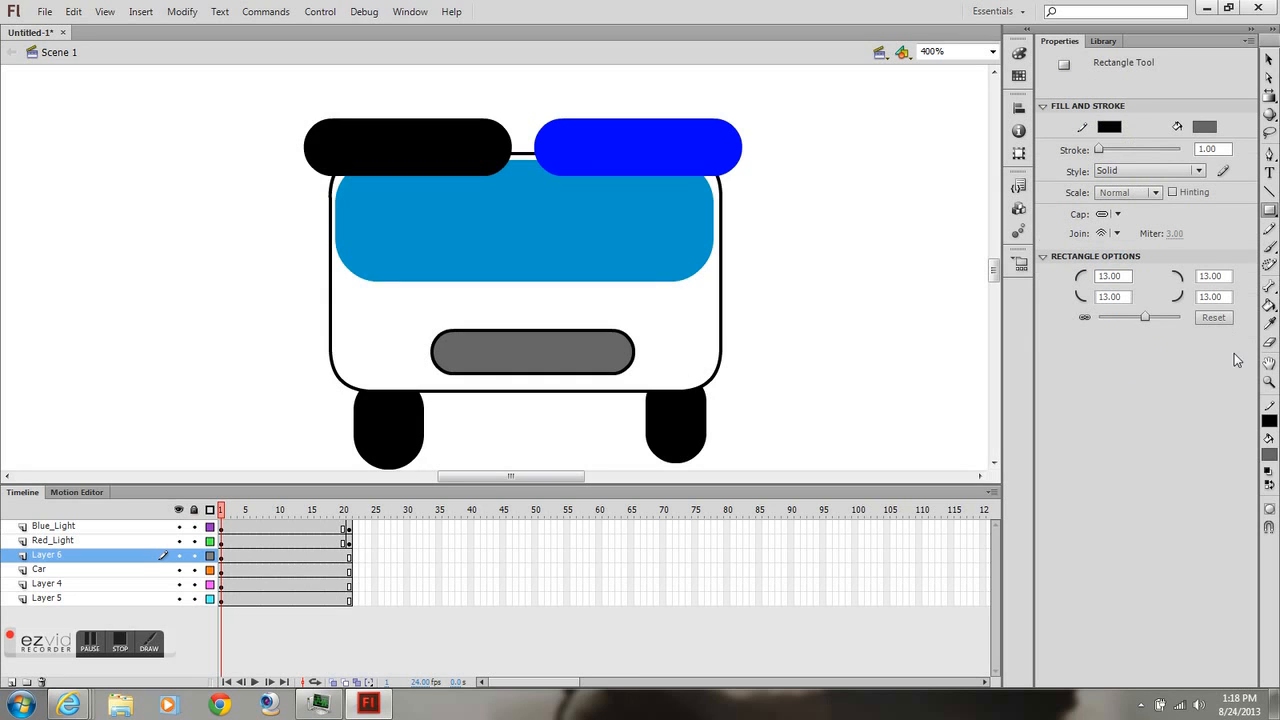
# - Draw a yellow rounded headlight on each side of the grille
pyautogui.click(1270, 455)
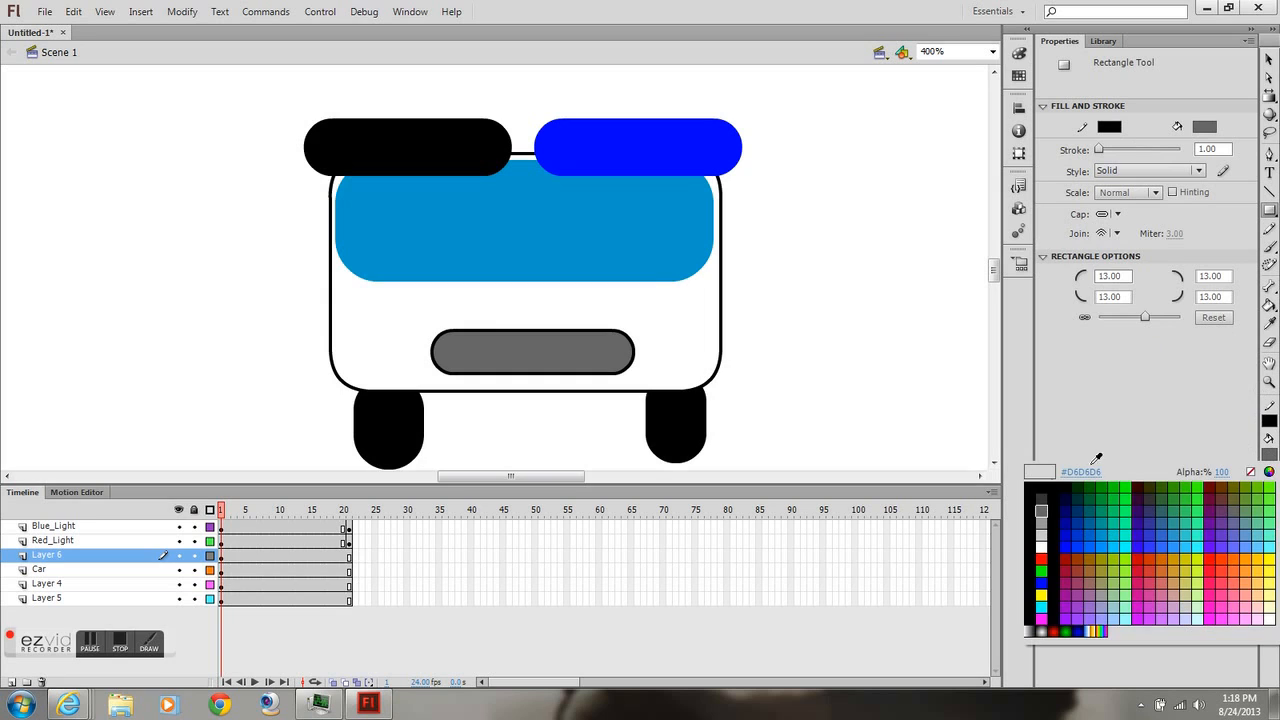
pyautogui.click(1041, 586)
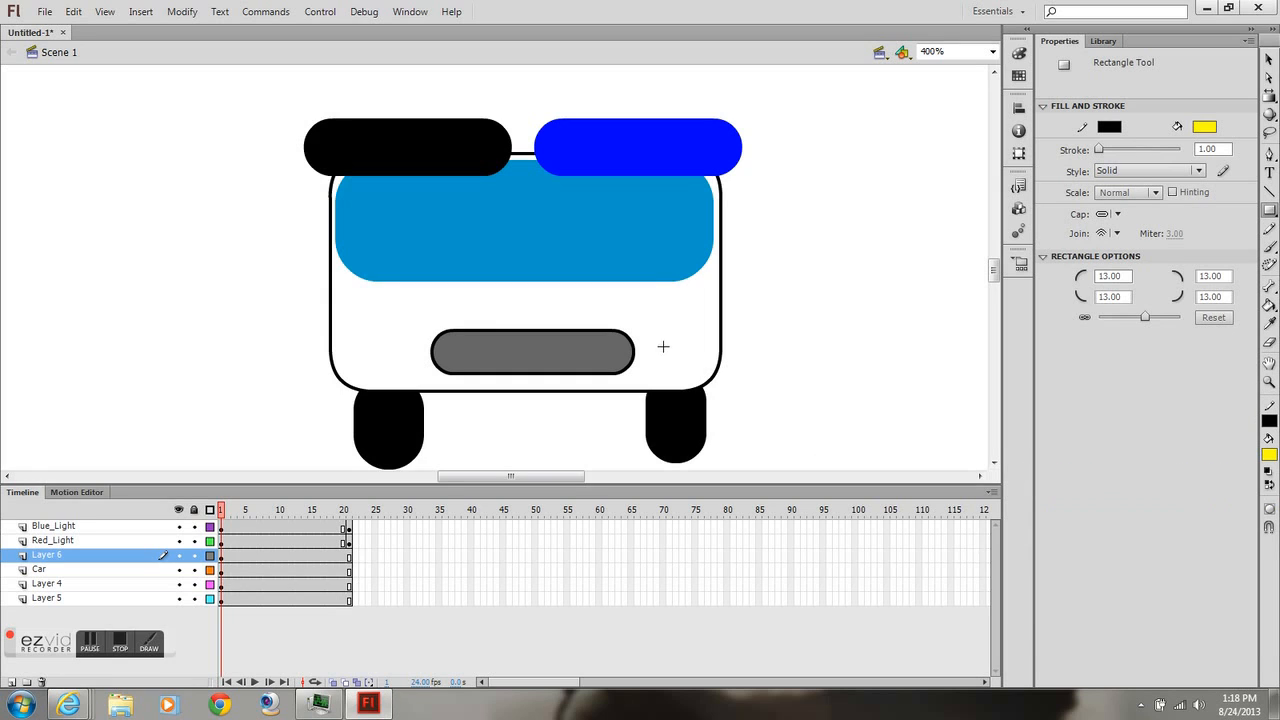
pyautogui.moveTo(647, 334); pyautogui.dragTo(704, 373)
pyautogui.moveTo(344, 334); pyautogui.dragTo(424, 373)
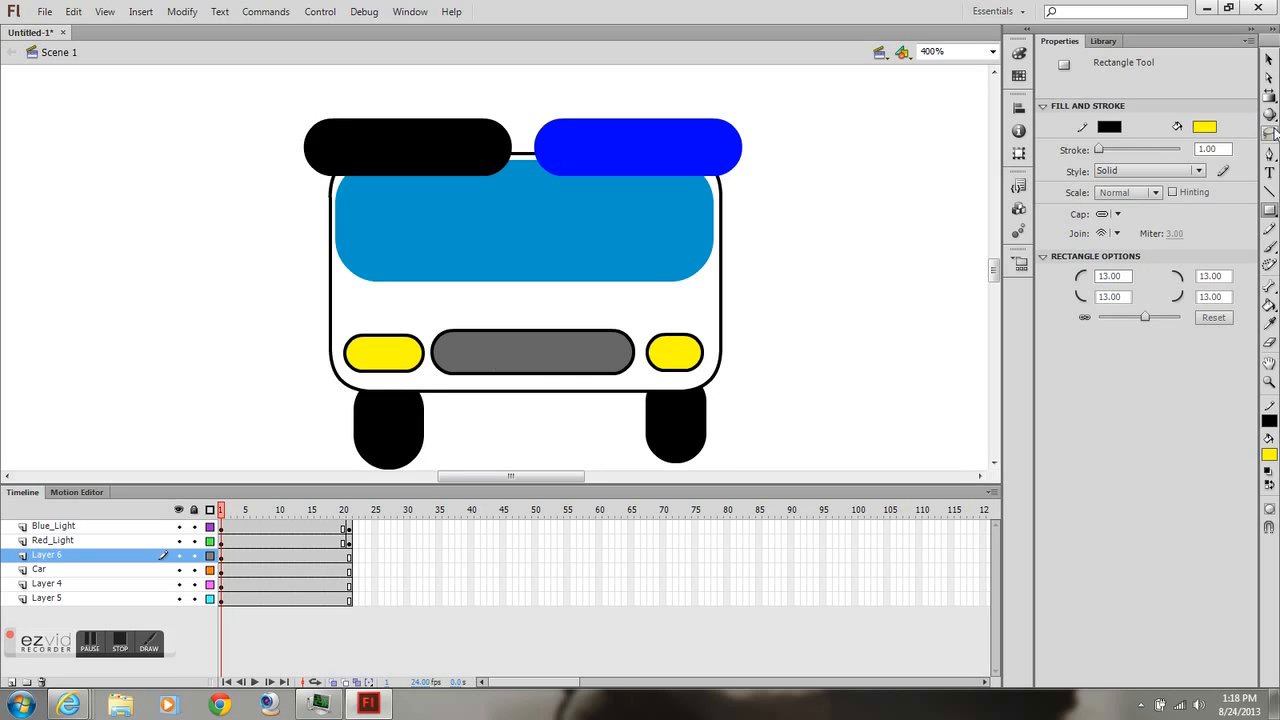
# - Draw a horizontal hood line across the body above the headlights, with slanted lines joining its ends to the windshield's lower corners
pyautogui.click(1270, 191)
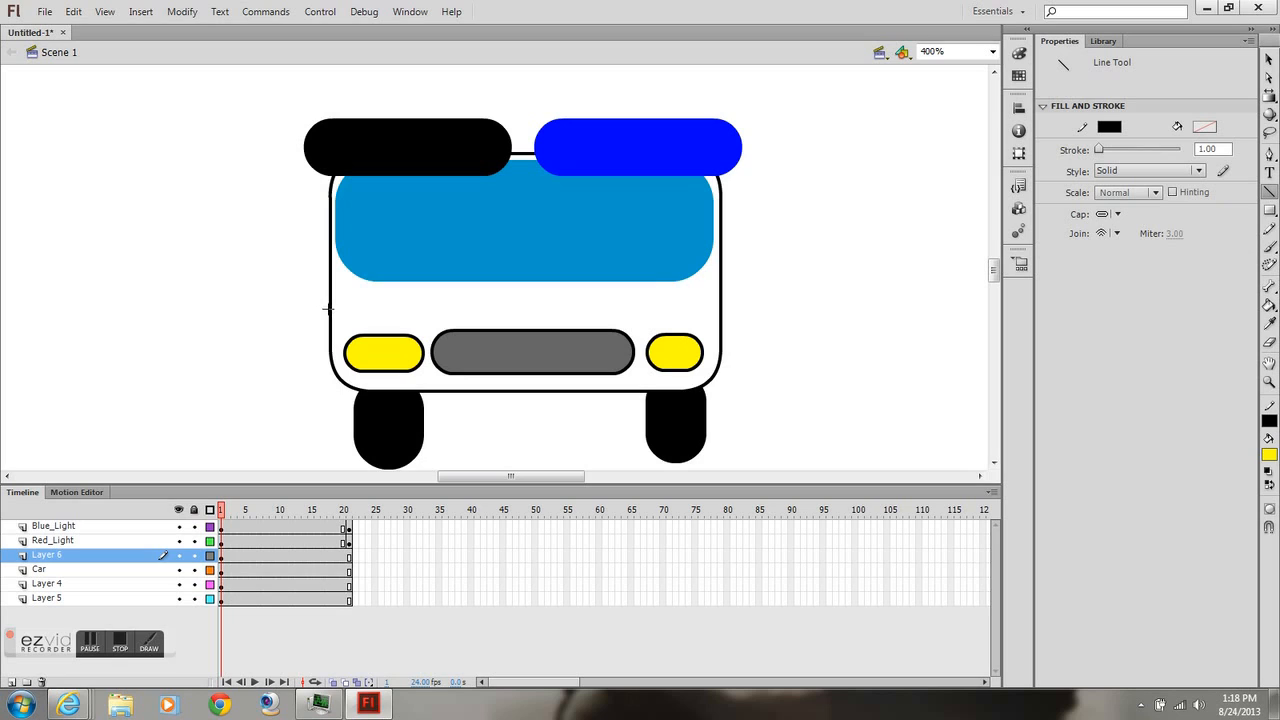
pyautogui.moveTo(330, 309); pyautogui.dragTo(718, 309)
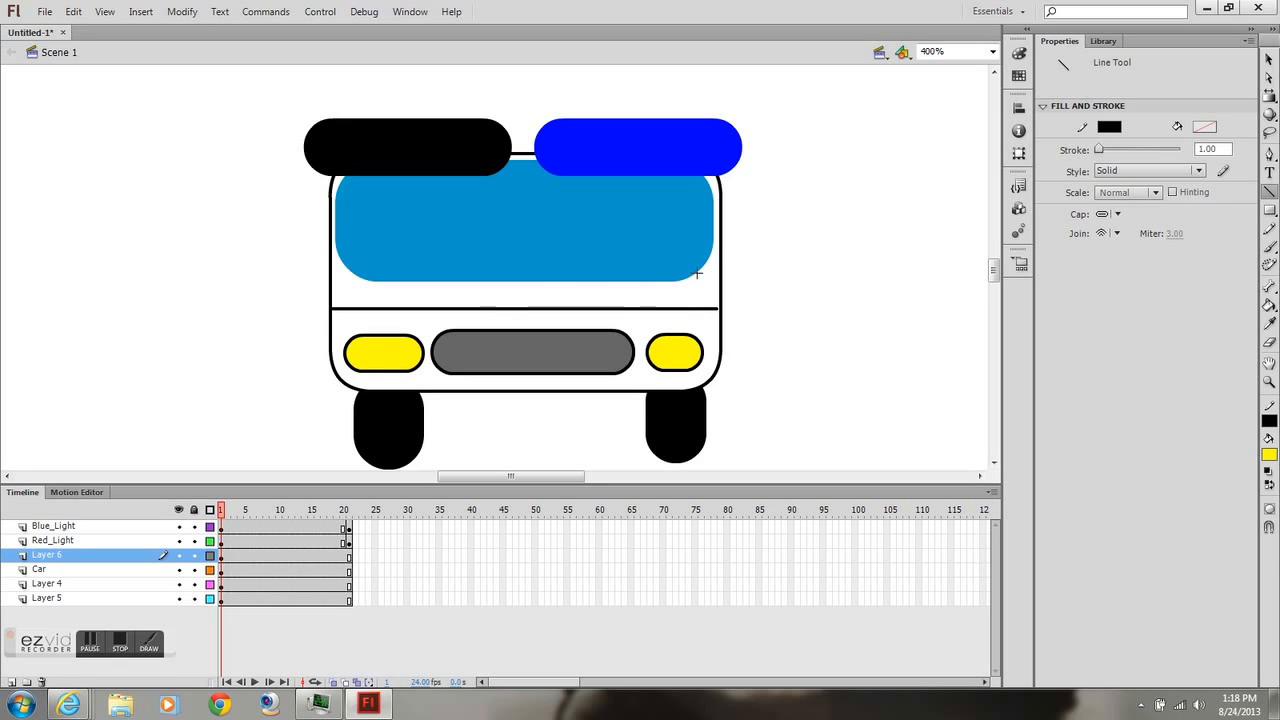
pyautogui.moveTo(697, 272); pyautogui.dragTo(718, 309)
pyautogui.moveTo(350, 276); pyautogui.dragTo(332, 308)
pyautogui.hotkey('ctrl', '-')
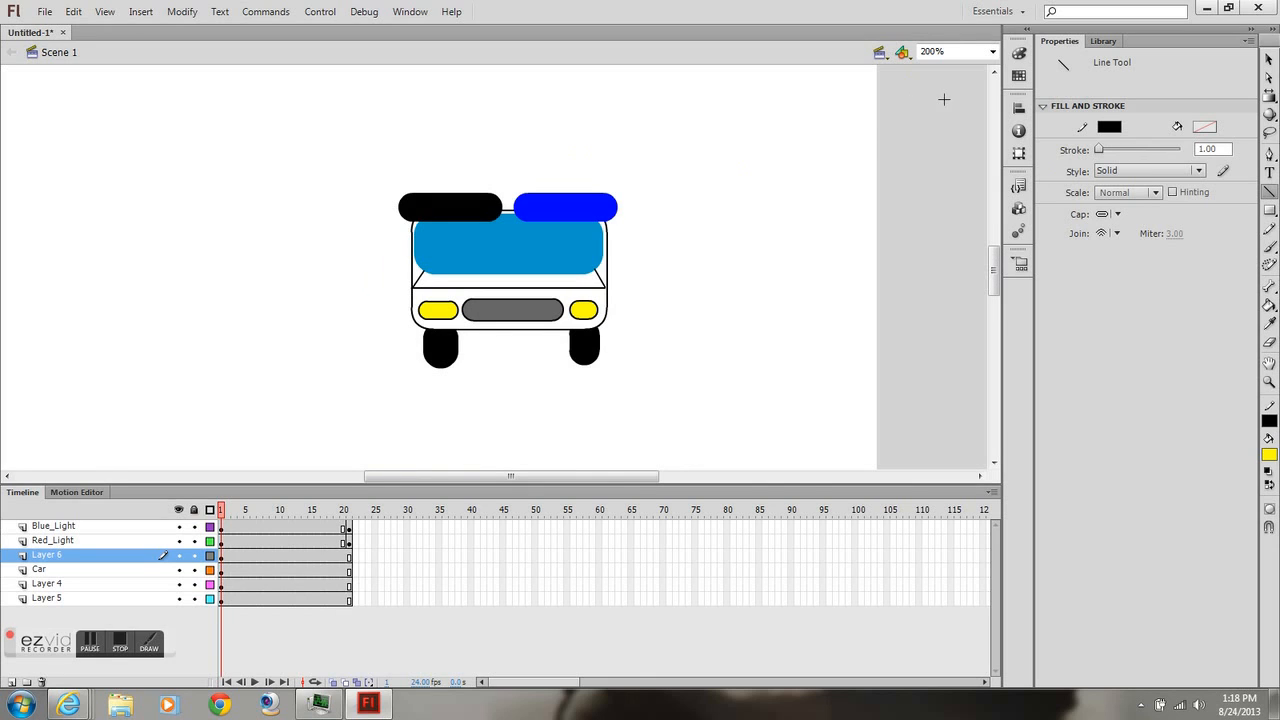
pyautogui.click(992, 51)
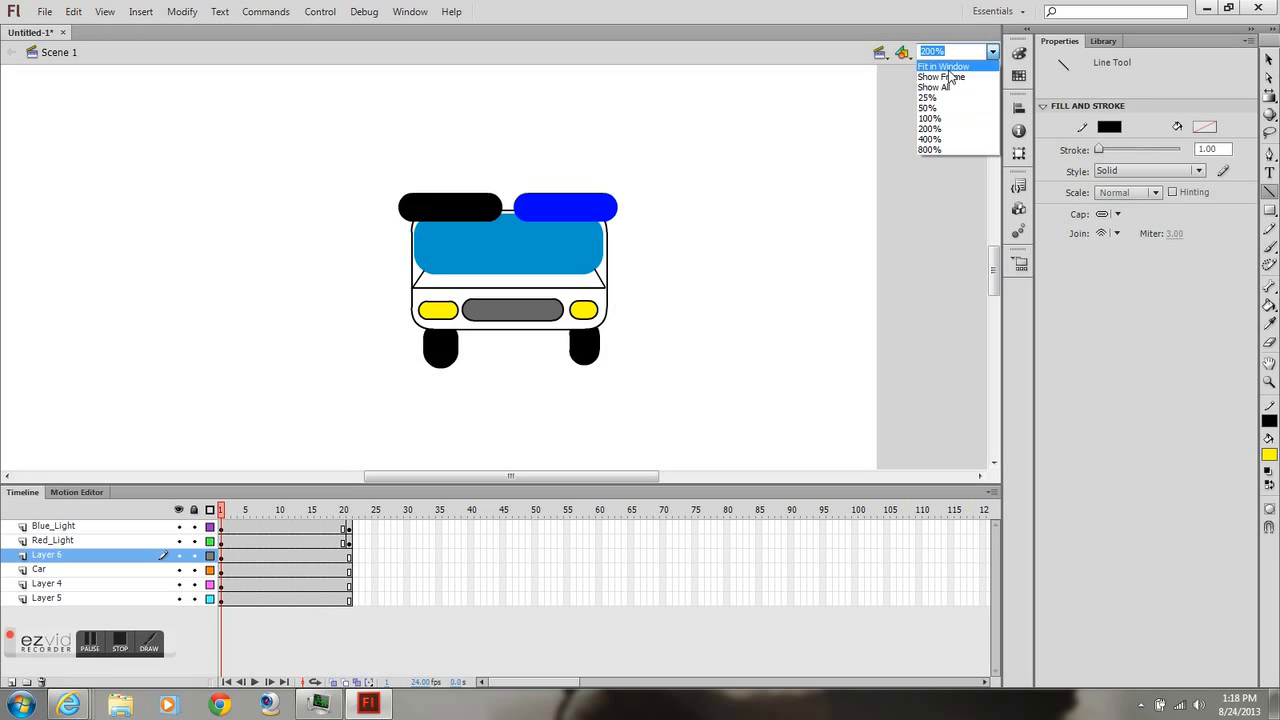
pyautogui.click(944, 66)
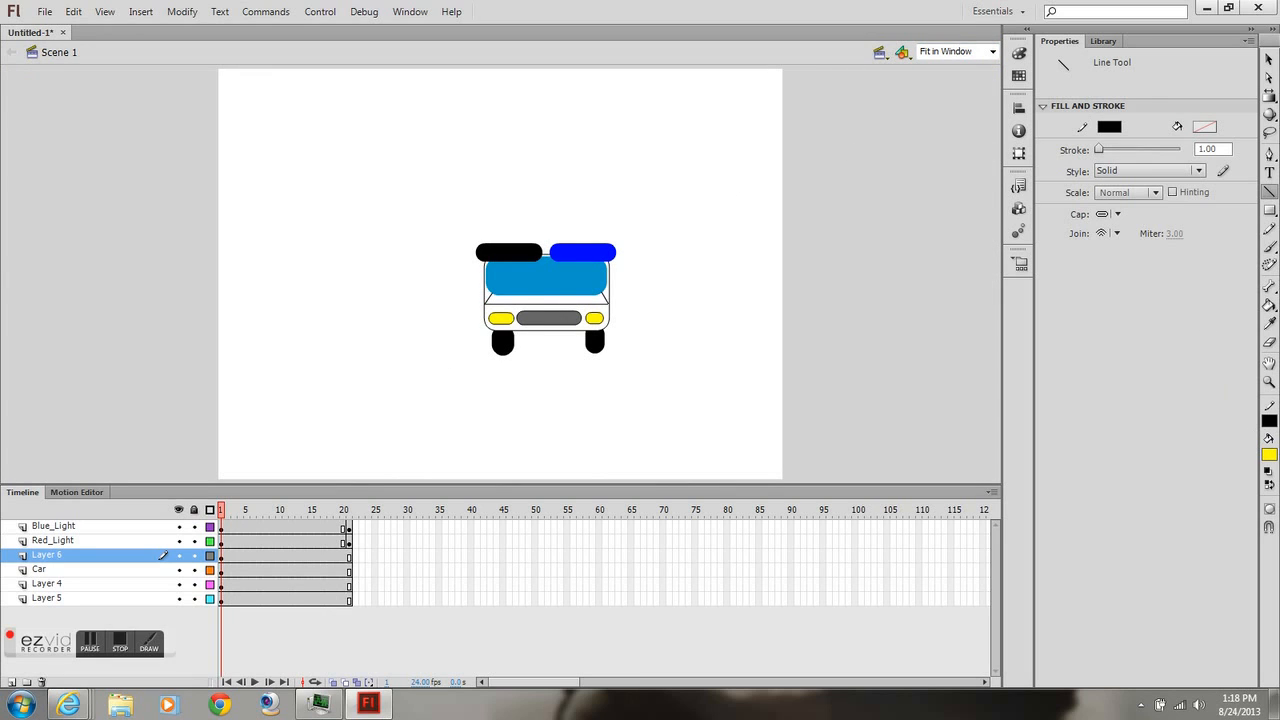
pyautogui.press('v')
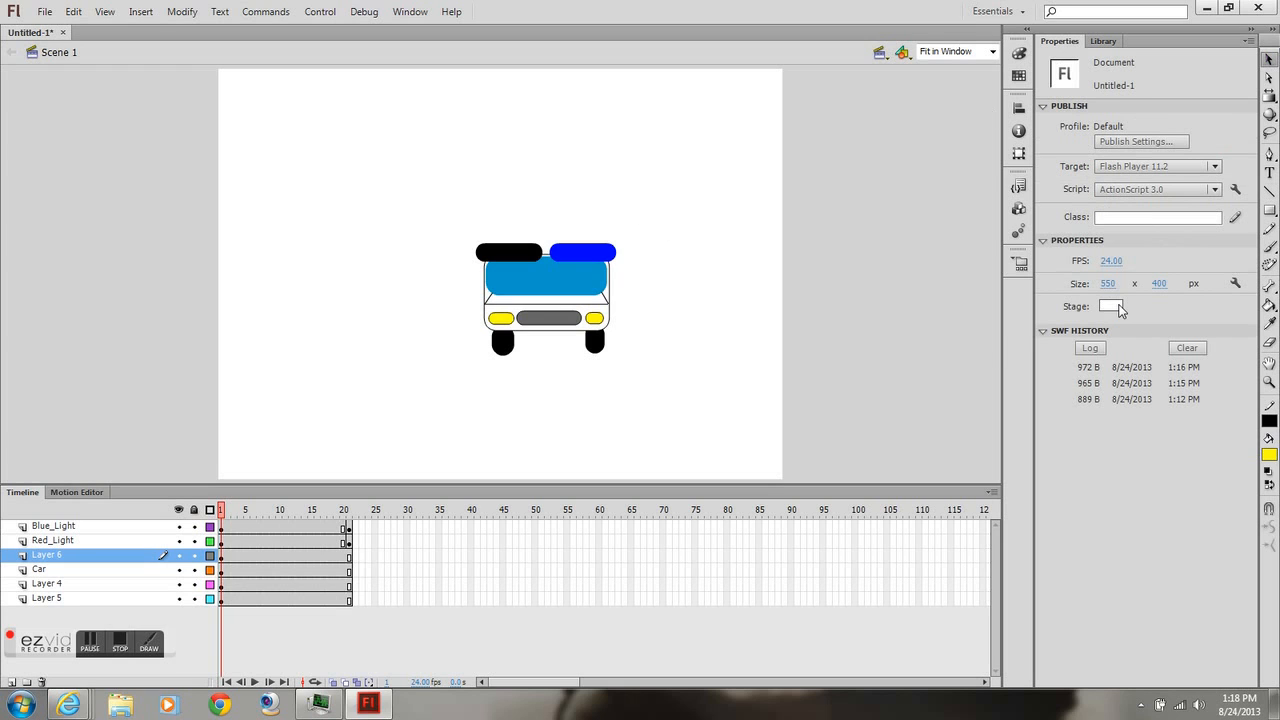
# - Set the stage background color to red, test the movie, and close the preview
pyautogui.click(1111, 306)
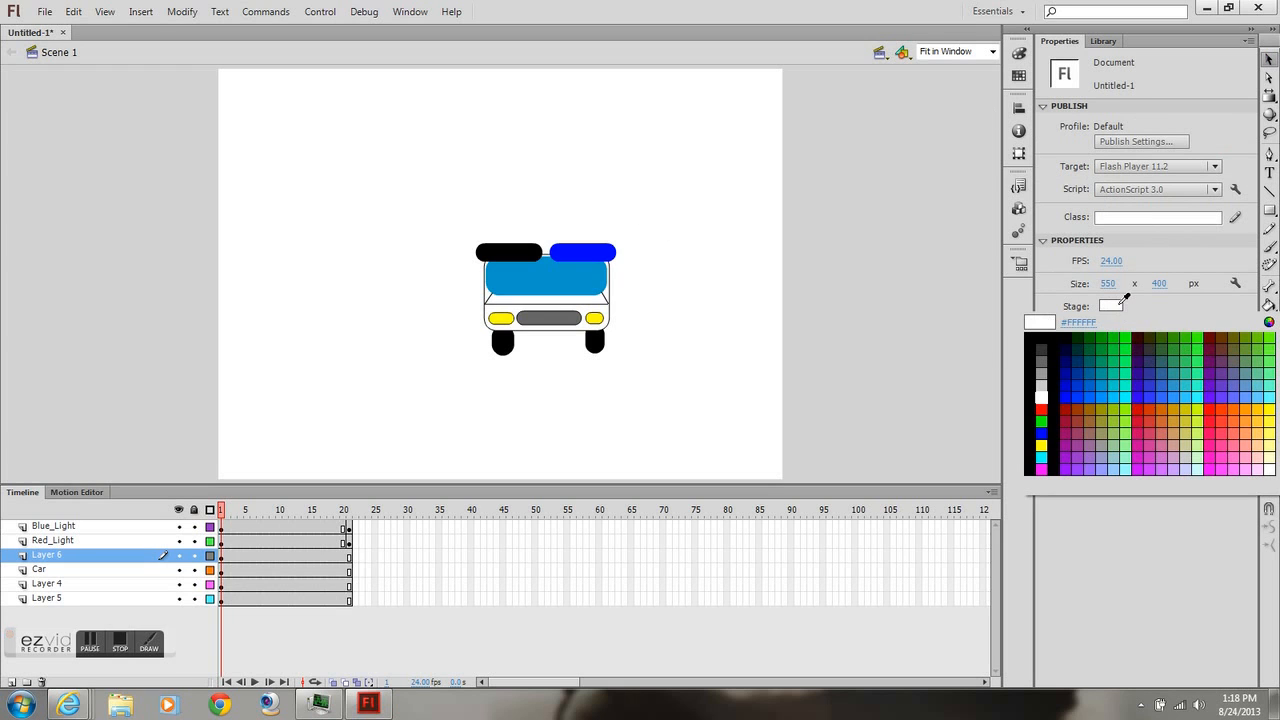
pyautogui.click(1138, 408)
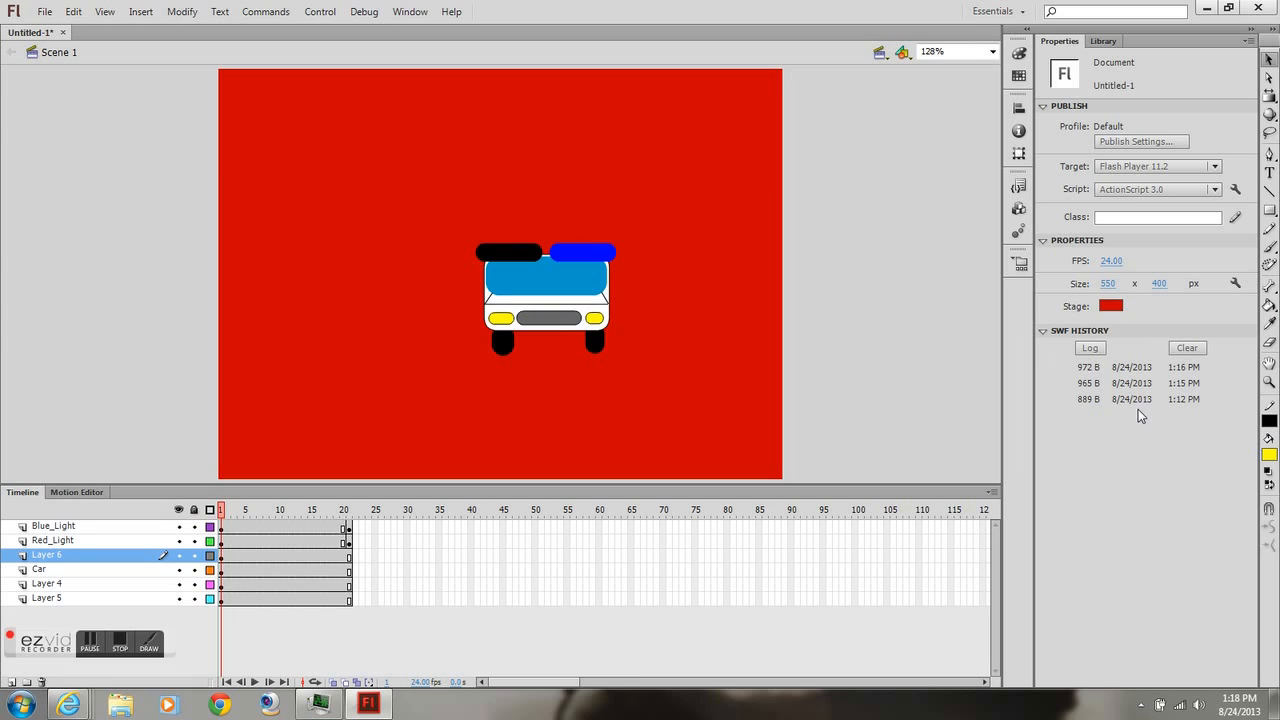
pyautogui.hotkey('ctrl', 'Return')
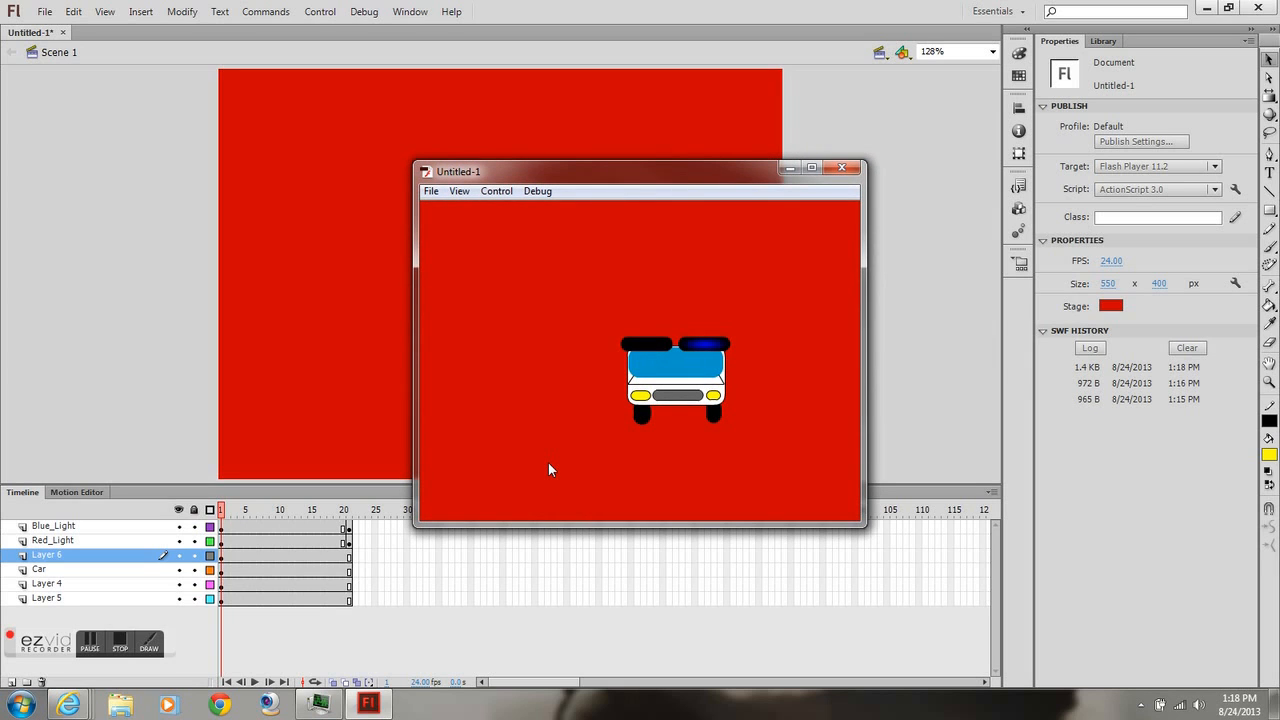
pyautogui.click(841, 173)
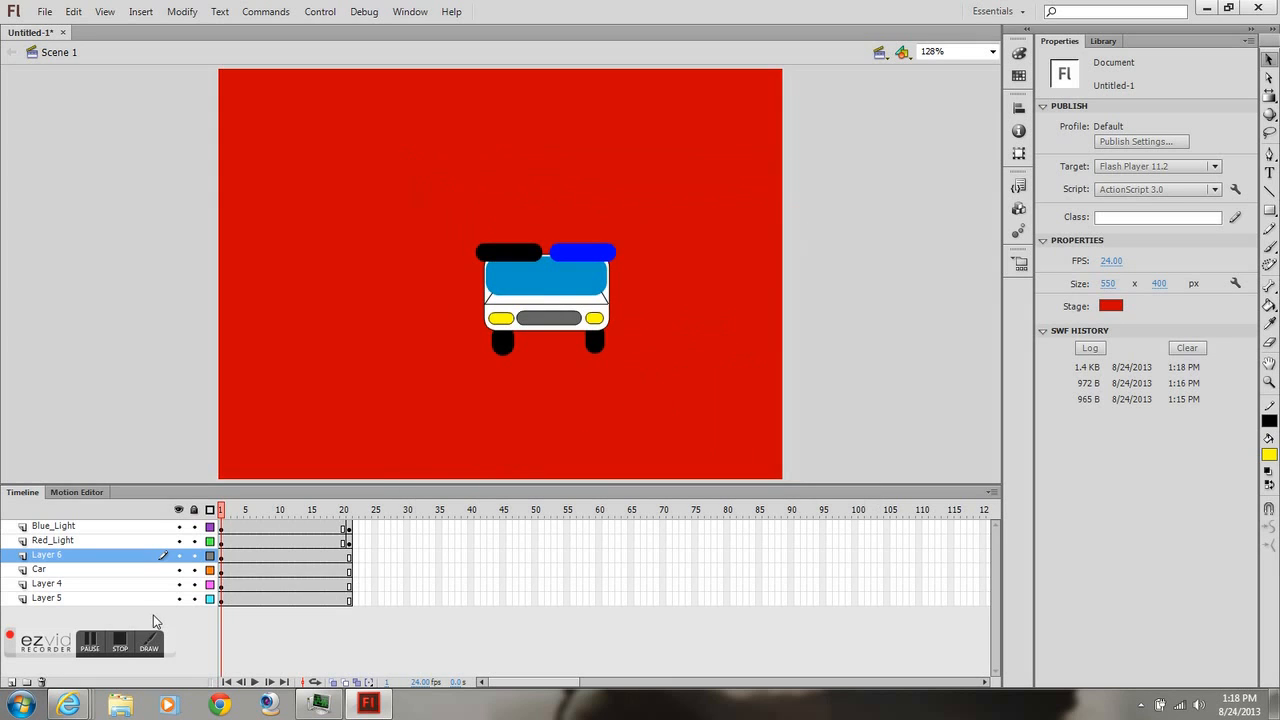
# - Rename Layer 4, which holds the car body, as White Car
pyautogui.click(46, 583)
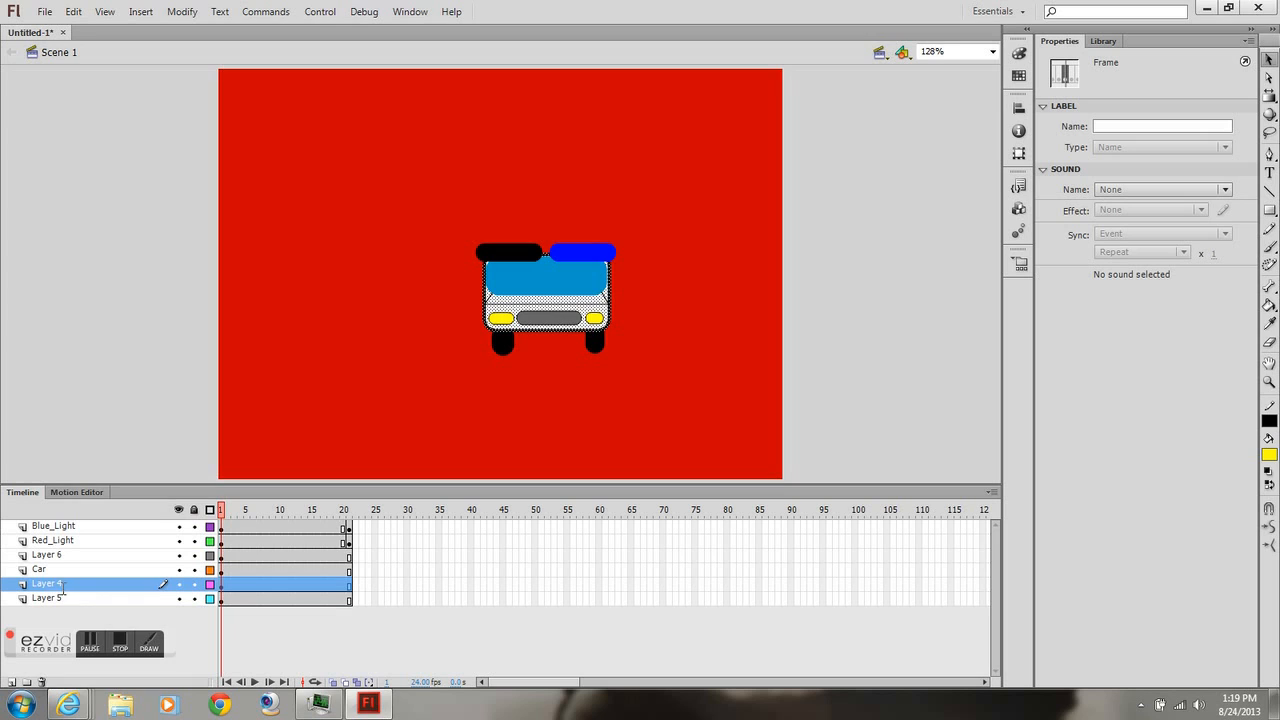
pyautogui.doubleClick(62, 584)
pyautogui.write('White C')
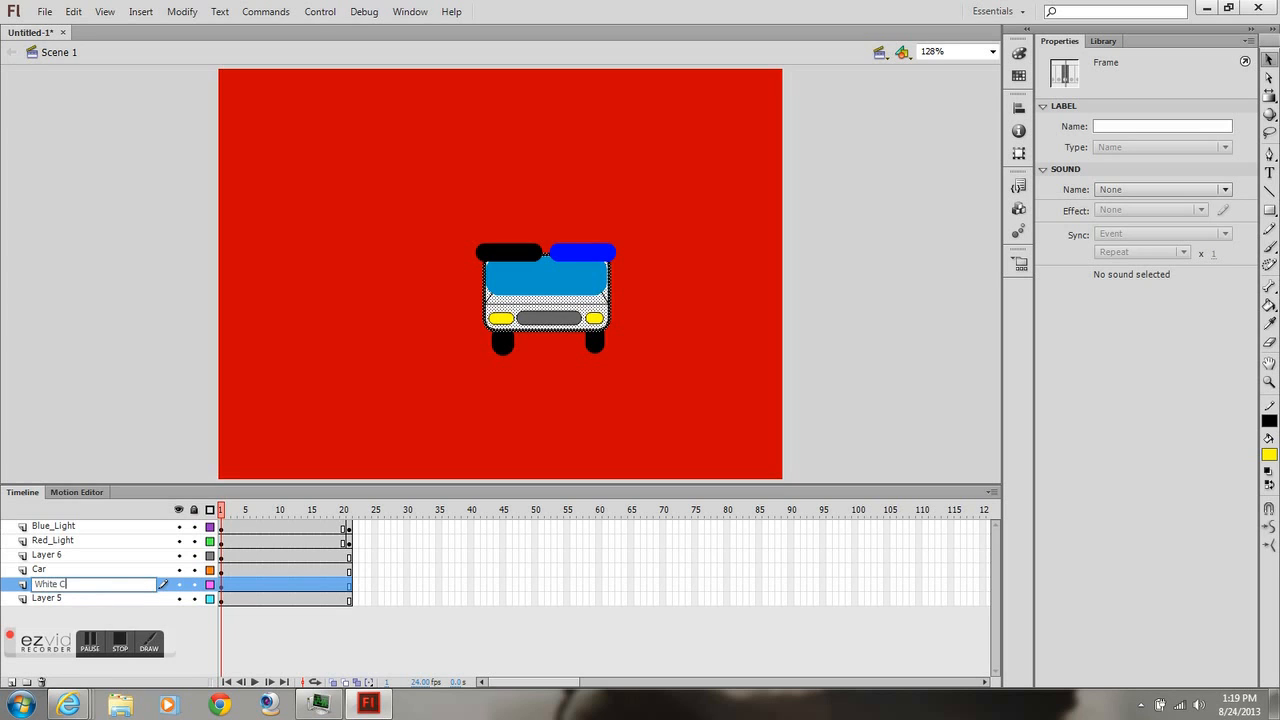
pyautogui.write('ar')
pyautogui.press('Return')
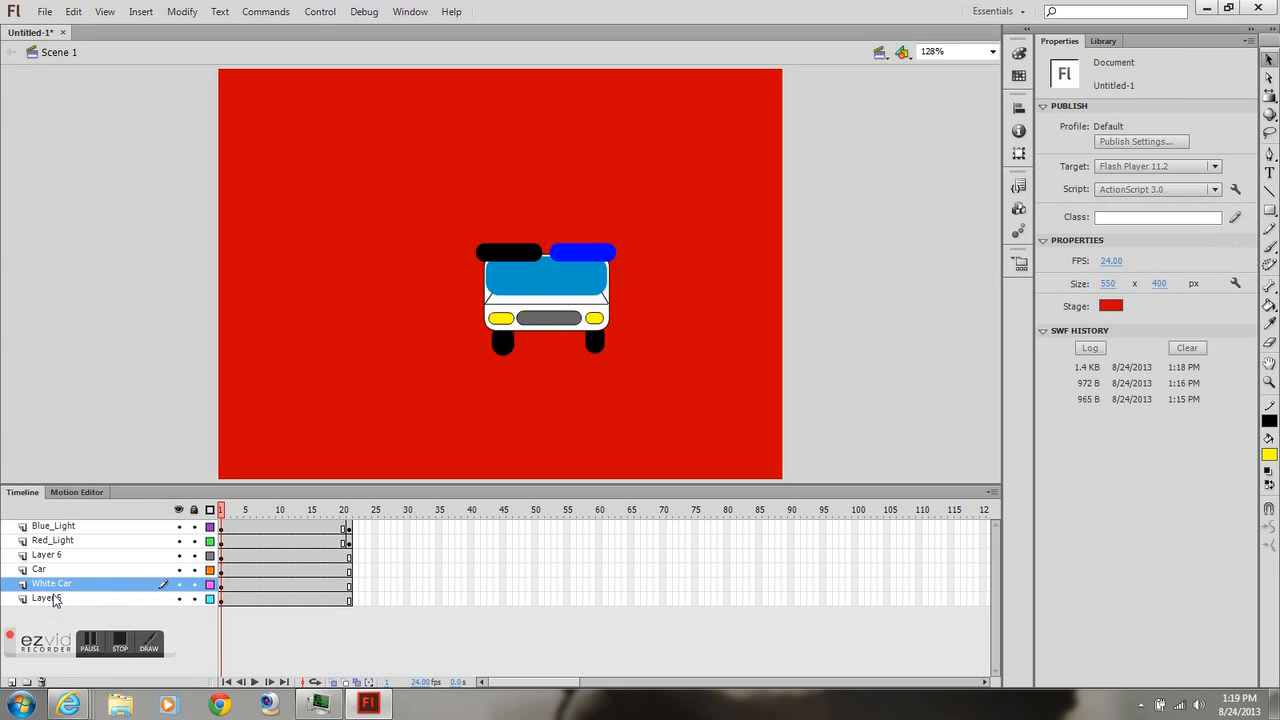
# - Rename Layer 5, which holds the wheels, as Tires
pyautogui.click(54, 600)
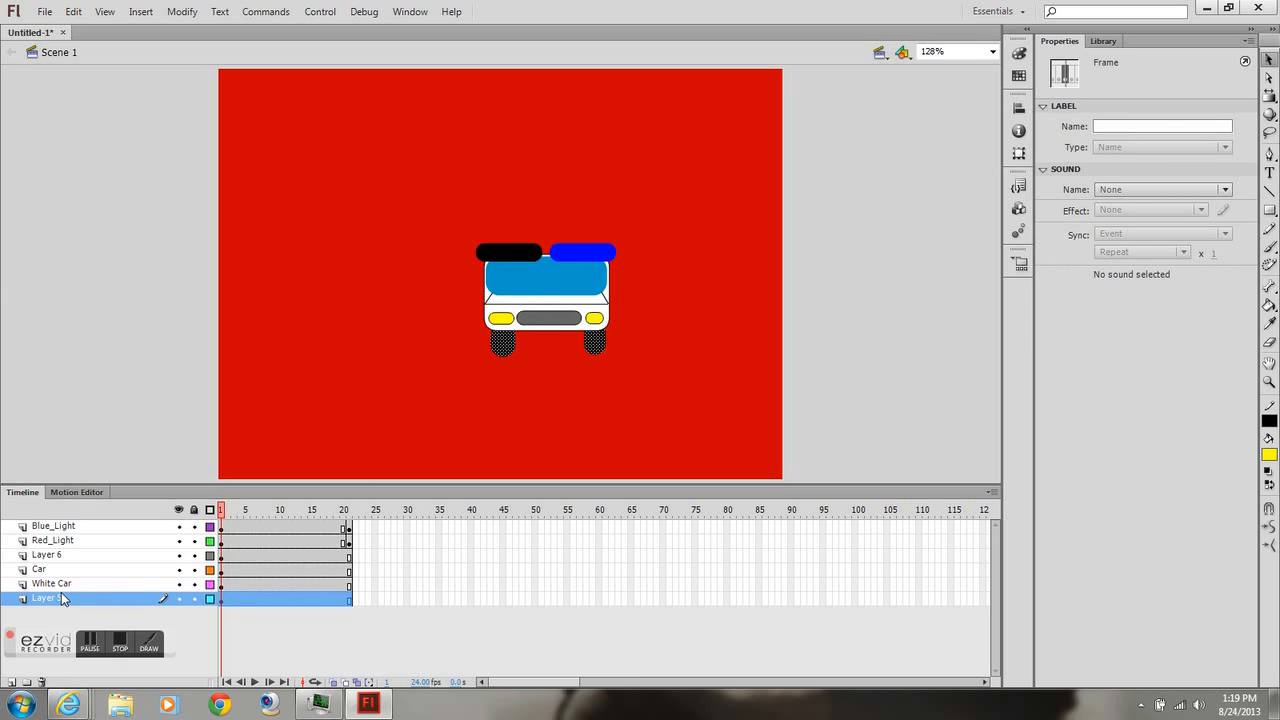
pyautogui.doubleClick(63, 600)
pyautogui.write('Tires')
pyautogui.press('Return')
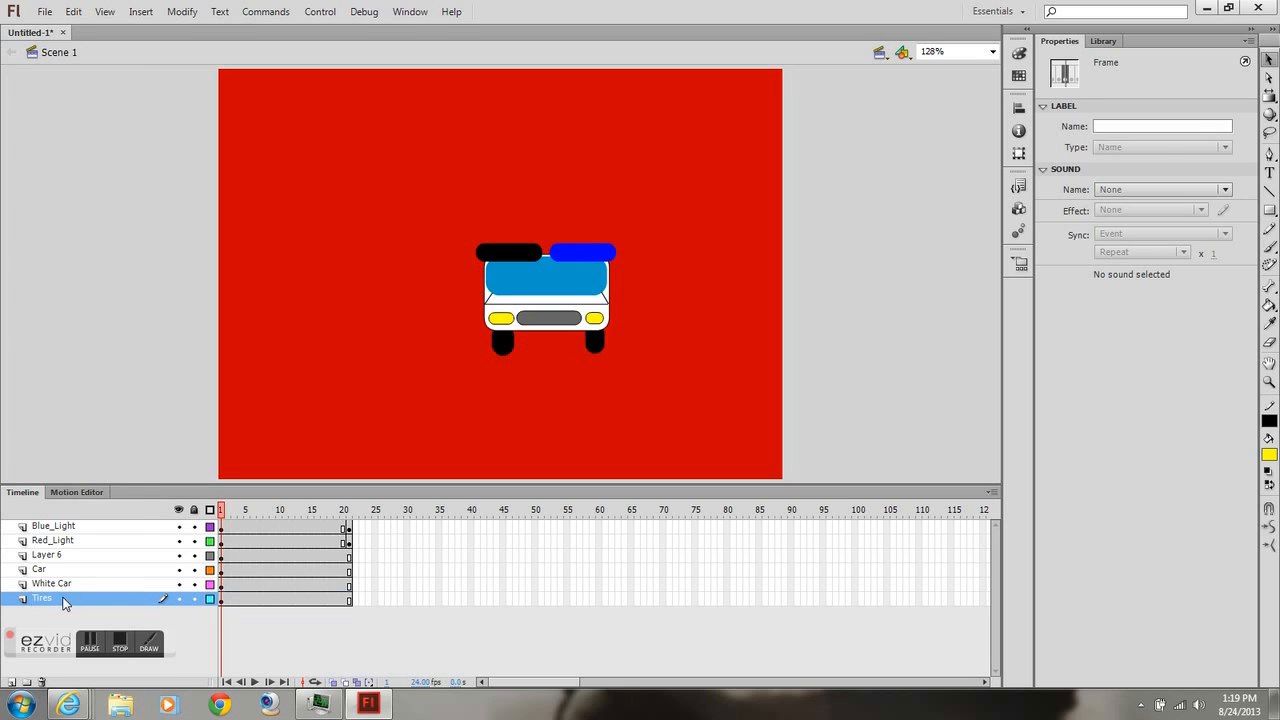
# - Rename Layer 6, which holds the hood lines, grille and headlights, as Hood&Grill, and test the movie again
pyautogui.click(45, 561)
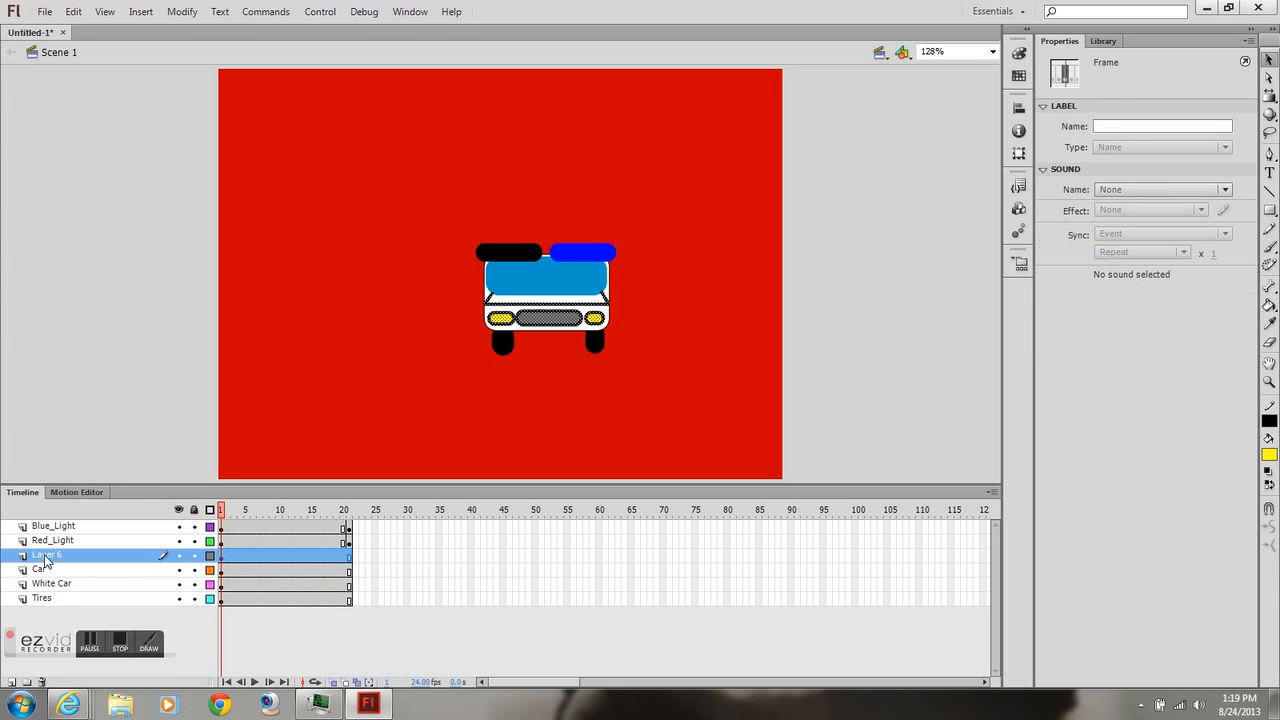
pyautogui.doubleClick(45, 557)
pyautogui.write('Hood&Grill')
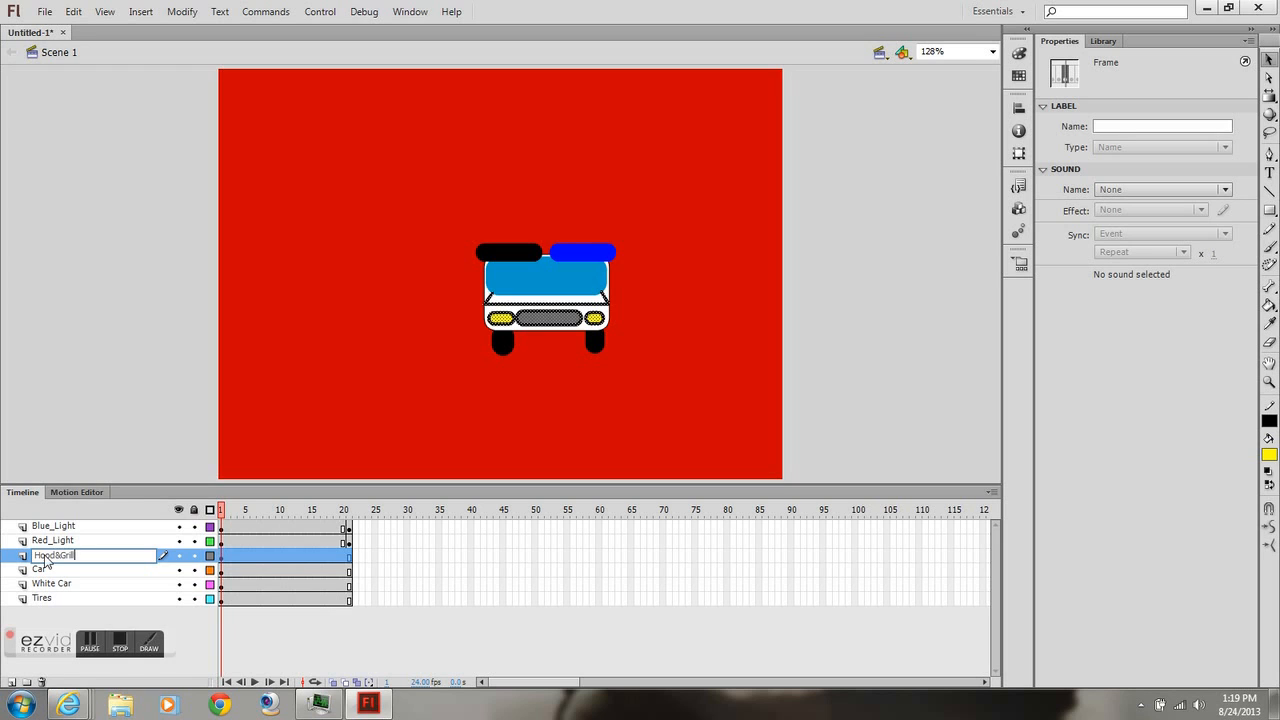
pyautogui.press('Return')
pyautogui.click(385, 387)
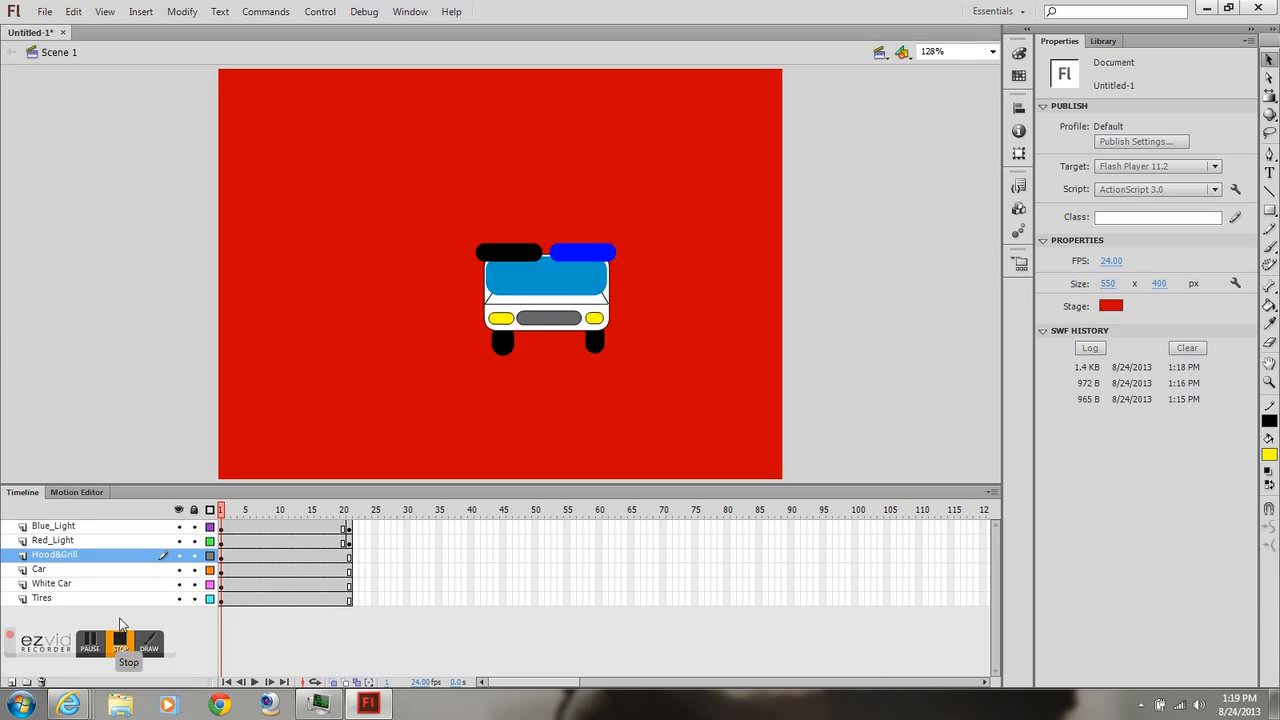
pyautogui.hotkey('ctrl', 'Return')
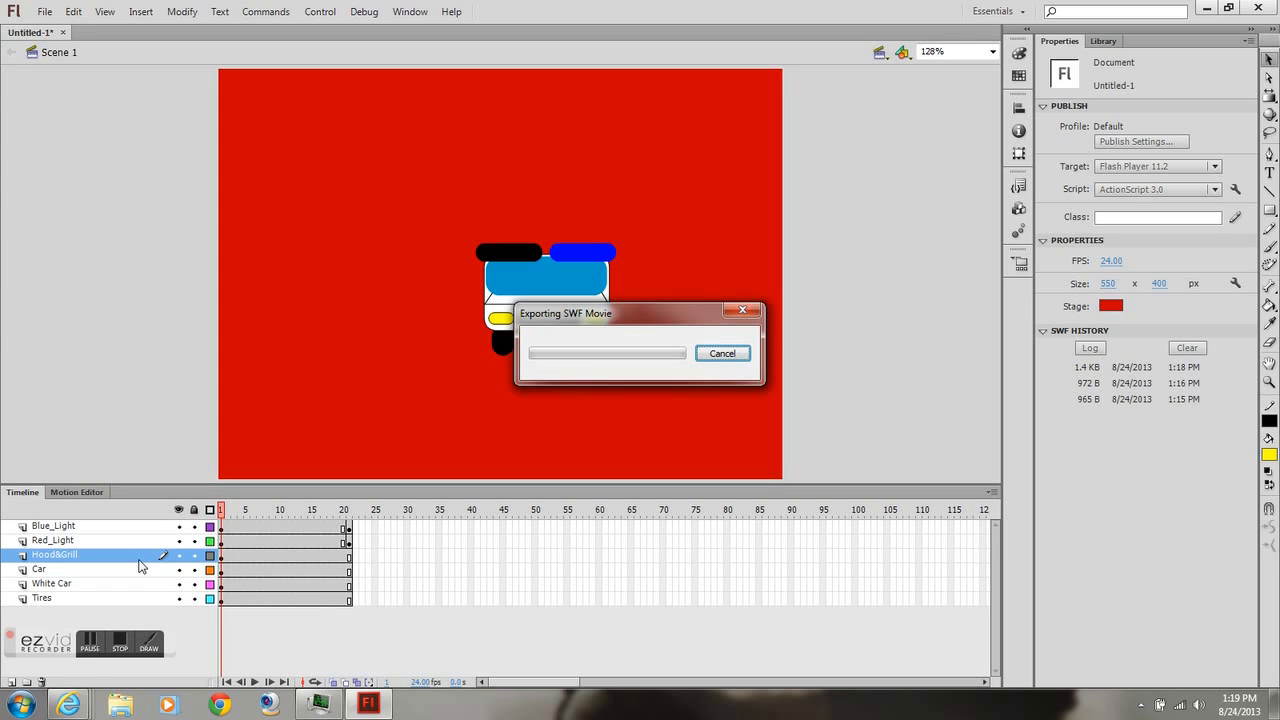